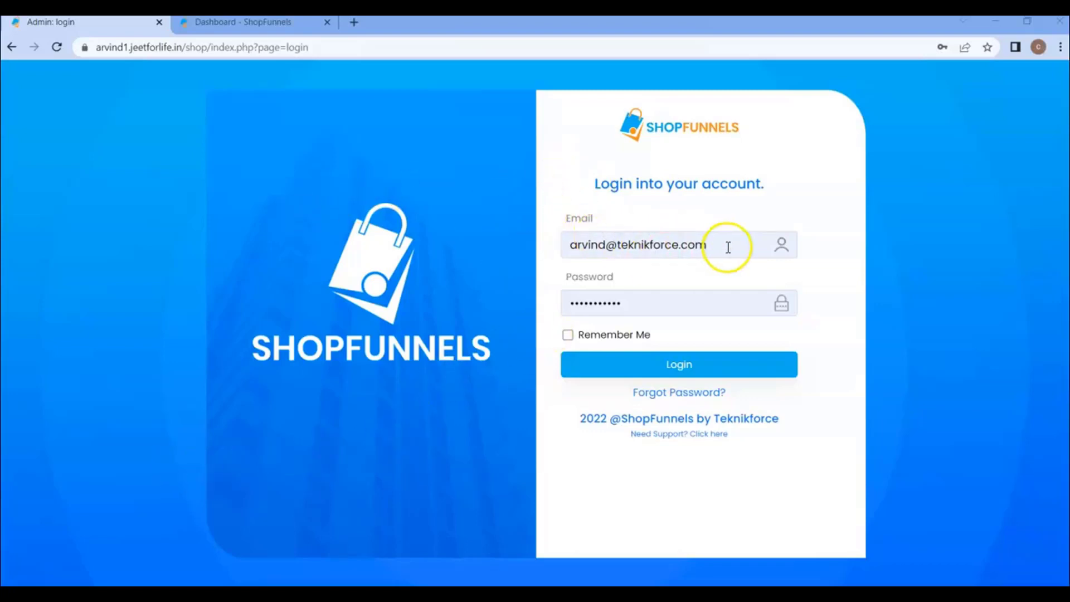
# Log in to the ShopFunnels admin with the prefilled account e-mail and password.
pyautogui.click(649, 243)
pyautogui.click(641, 305)
pyautogui.click(625, 301)
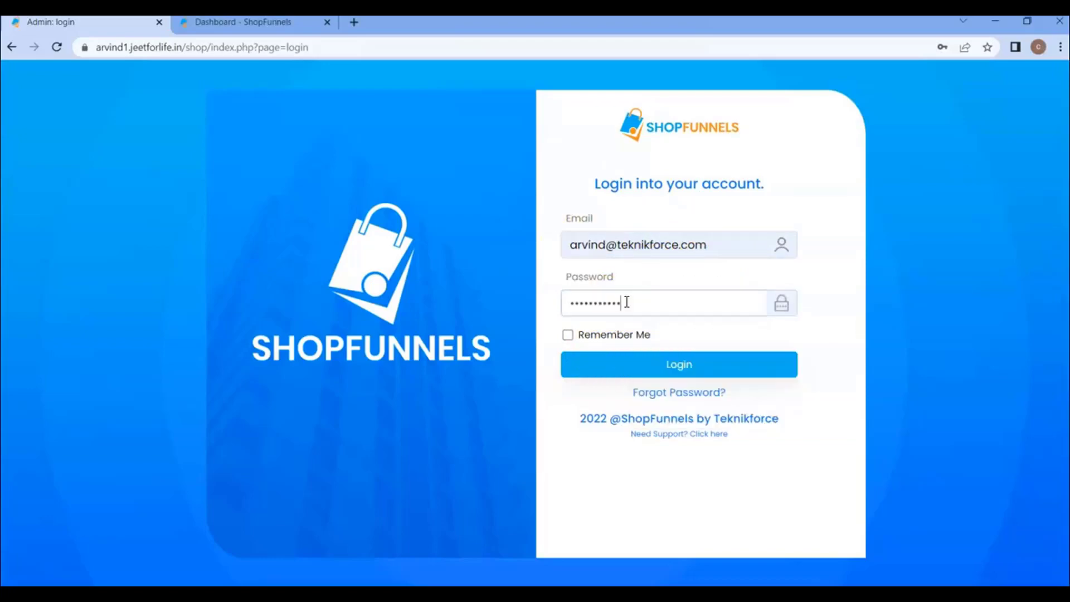
pyautogui.click(671, 370)
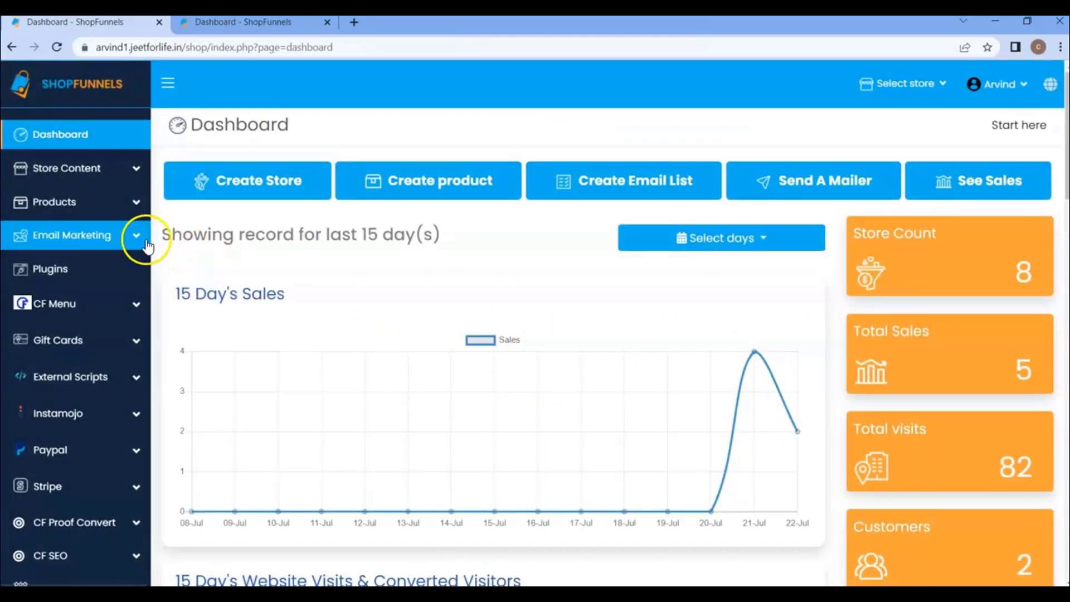
# Open the product list of the nimble store.
pyautogui.click(80, 213)
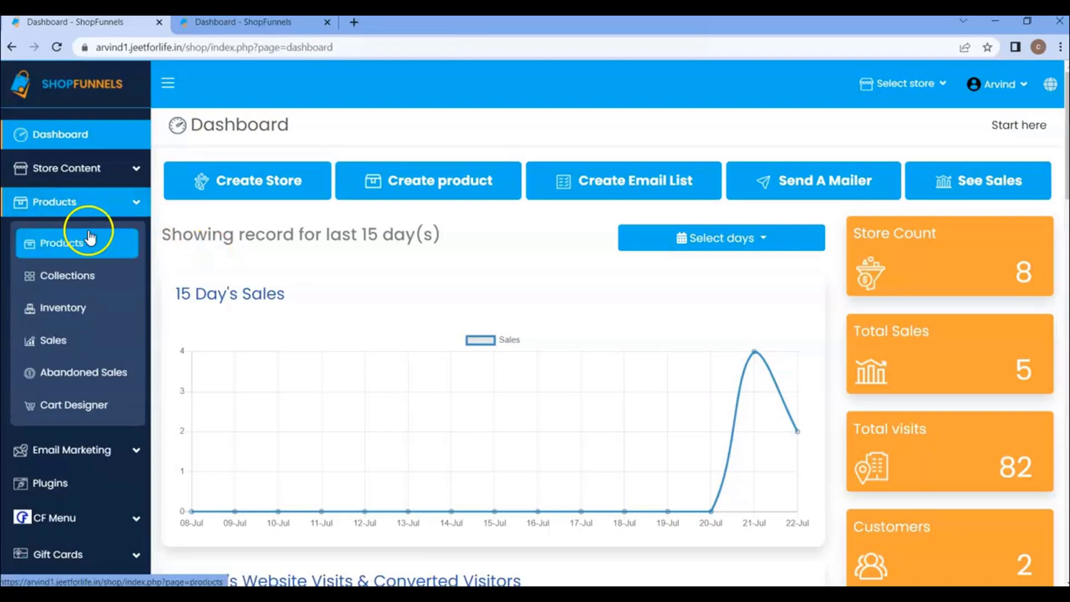
pyautogui.click(74, 248)
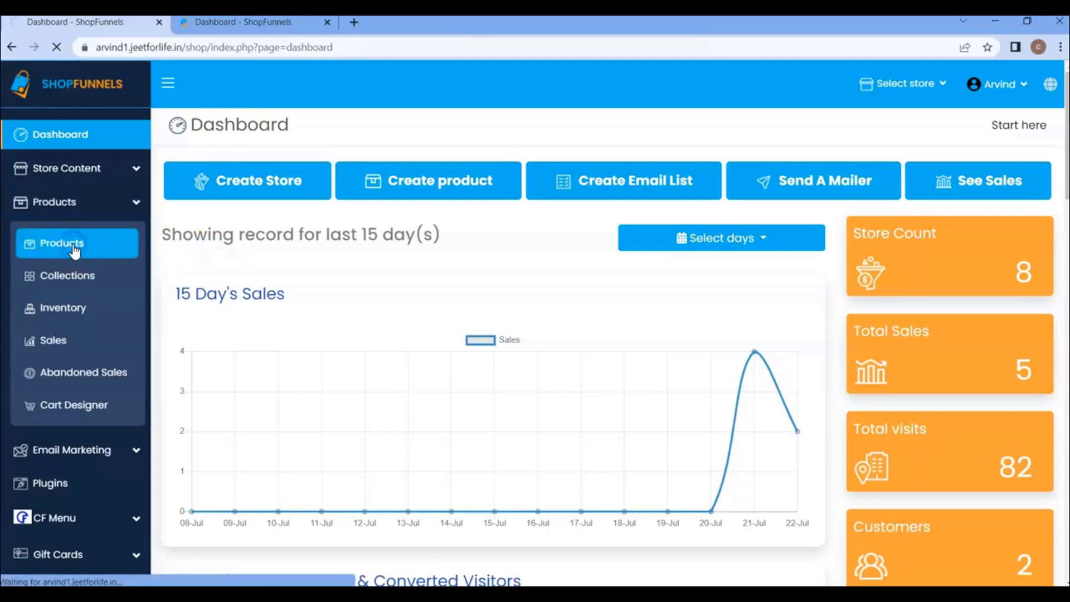
pyautogui.scroll(-1, 551, 423)
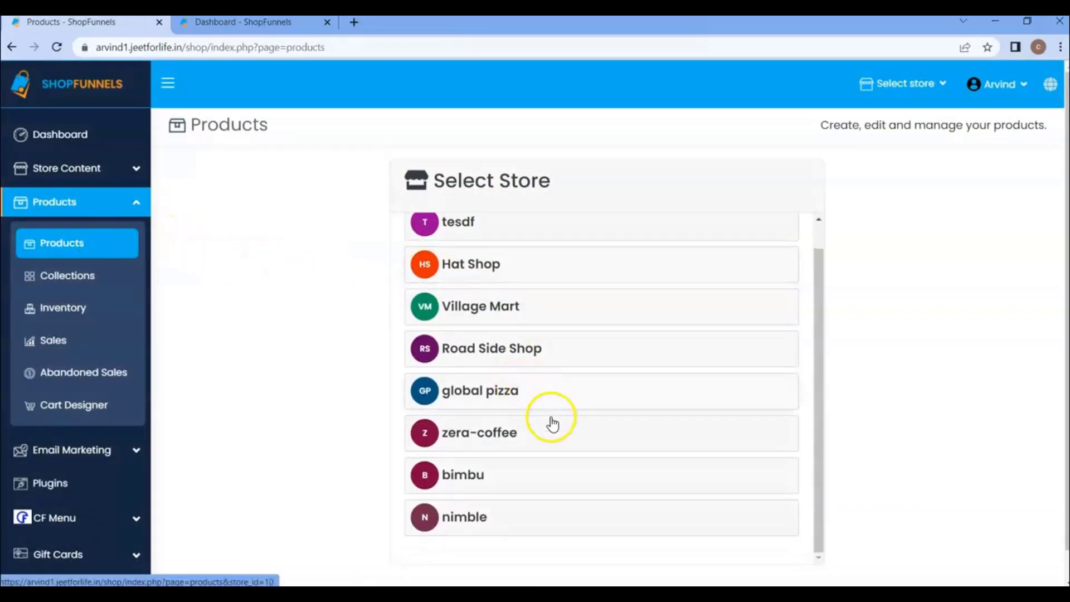
pyautogui.scroll(-1, 511, 399)
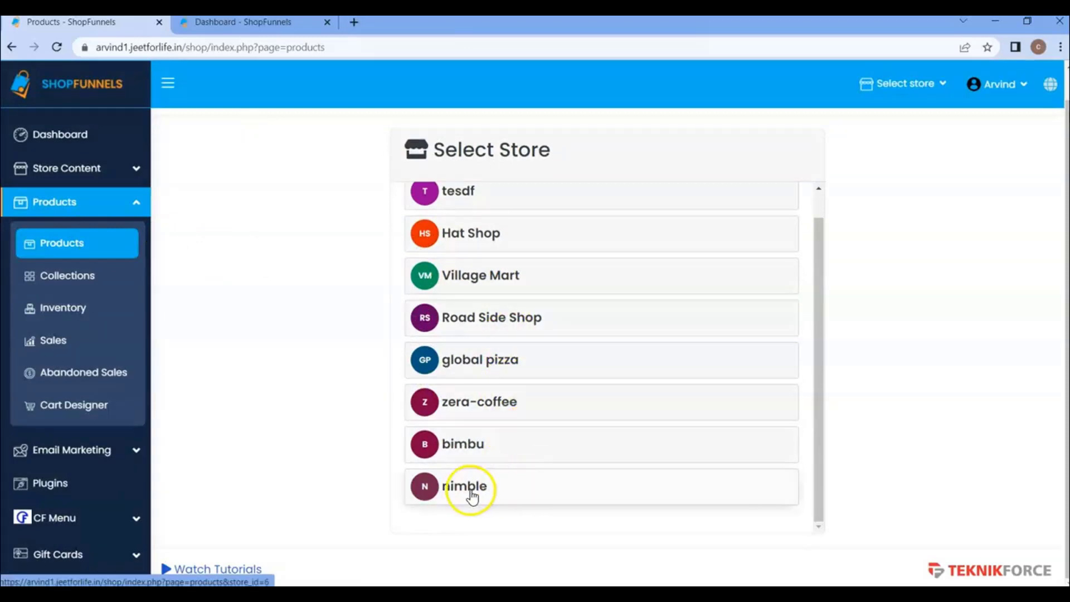
pyautogui.click(489, 486)
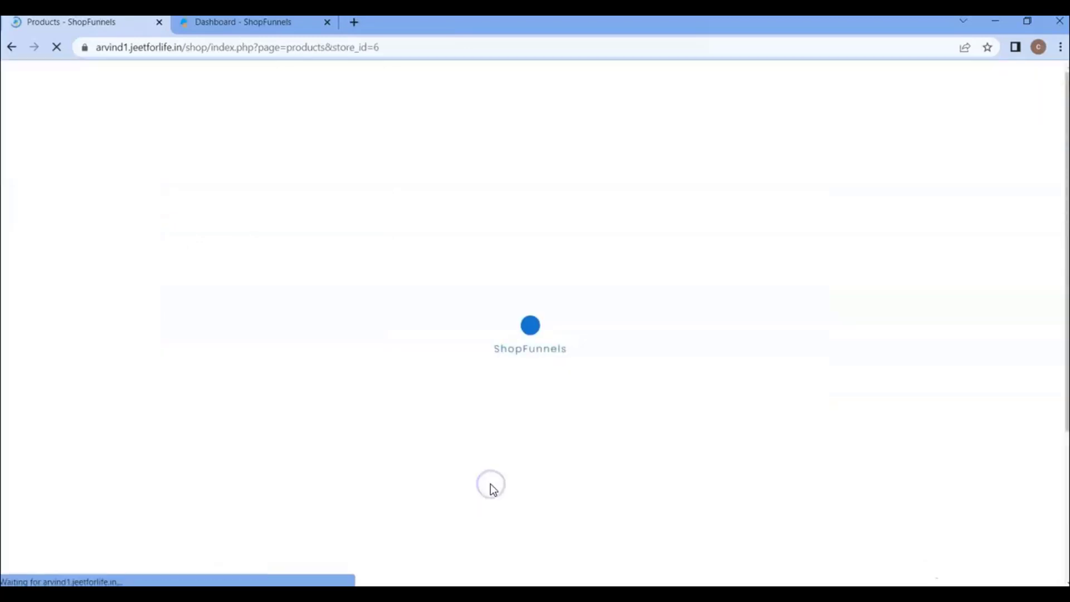
# Start a new product in the nimble store and set its default product page to "product".
pyautogui.scroll(-3, 504, 411)
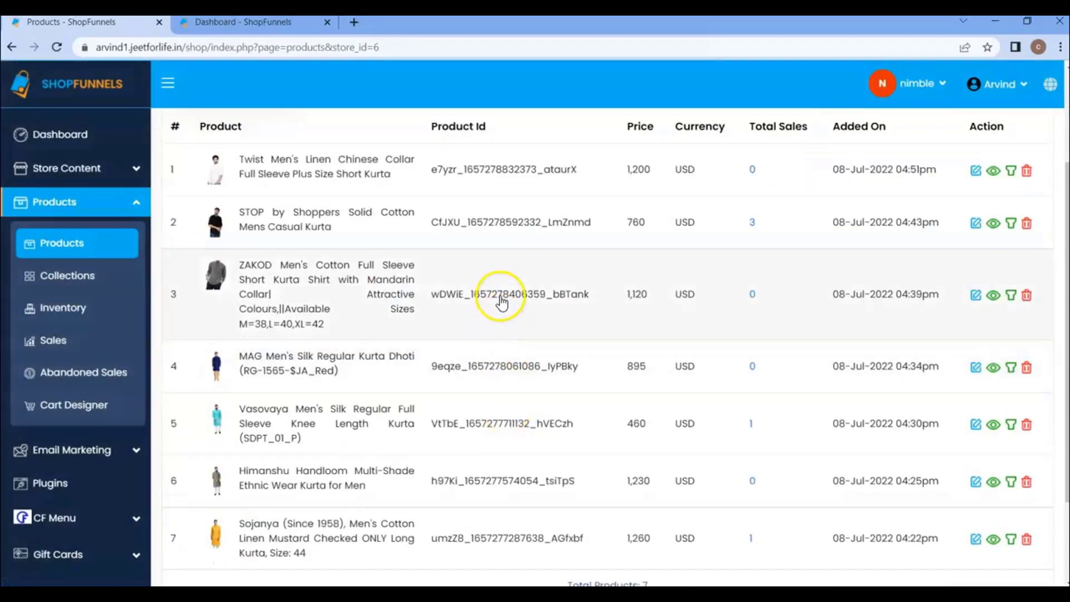
pyautogui.scroll(-3, 419, 261)
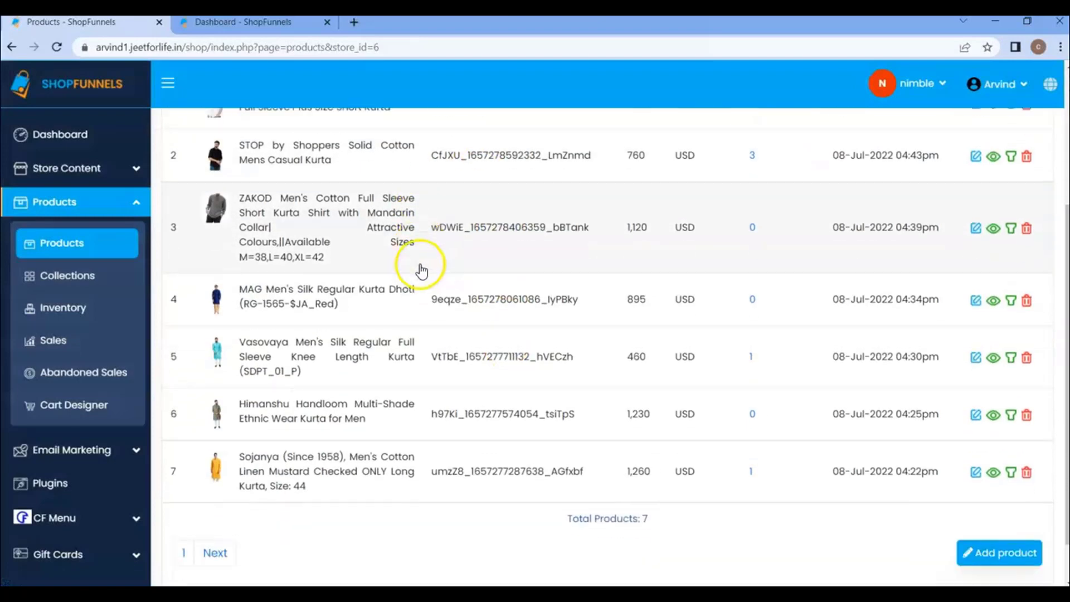
pyautogui.scroll(5, 597, 294)
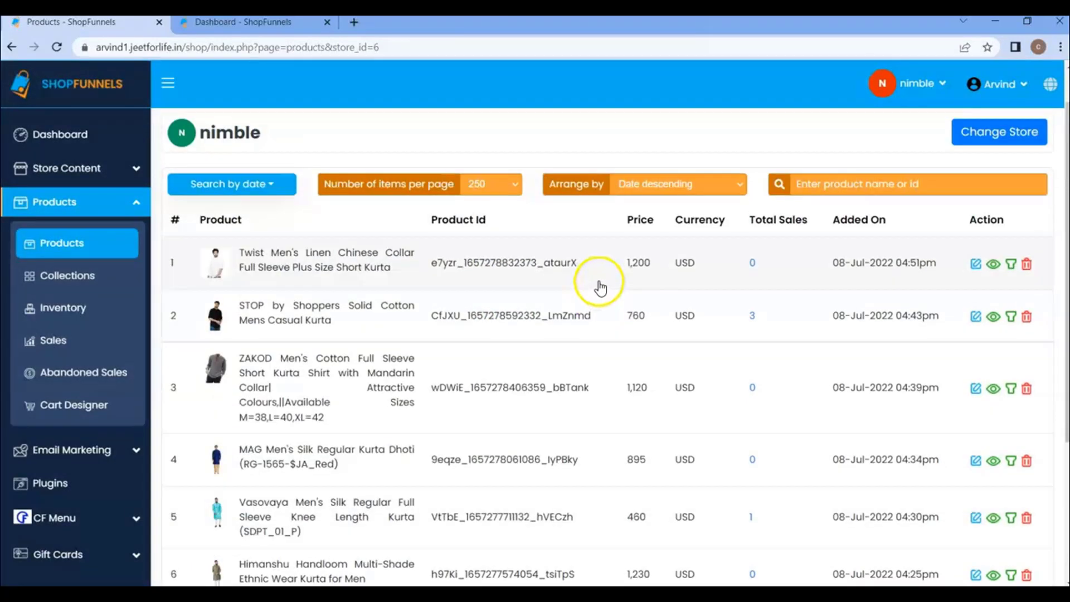
pyautogui.scroll(-3, 598, 287)
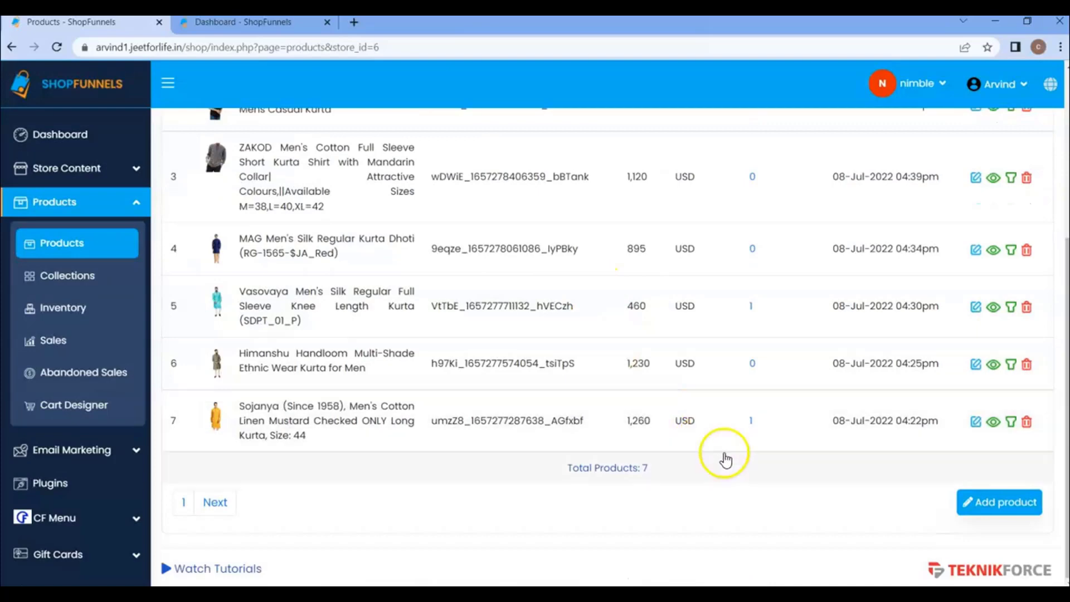
pyautogui.click(992, 510)
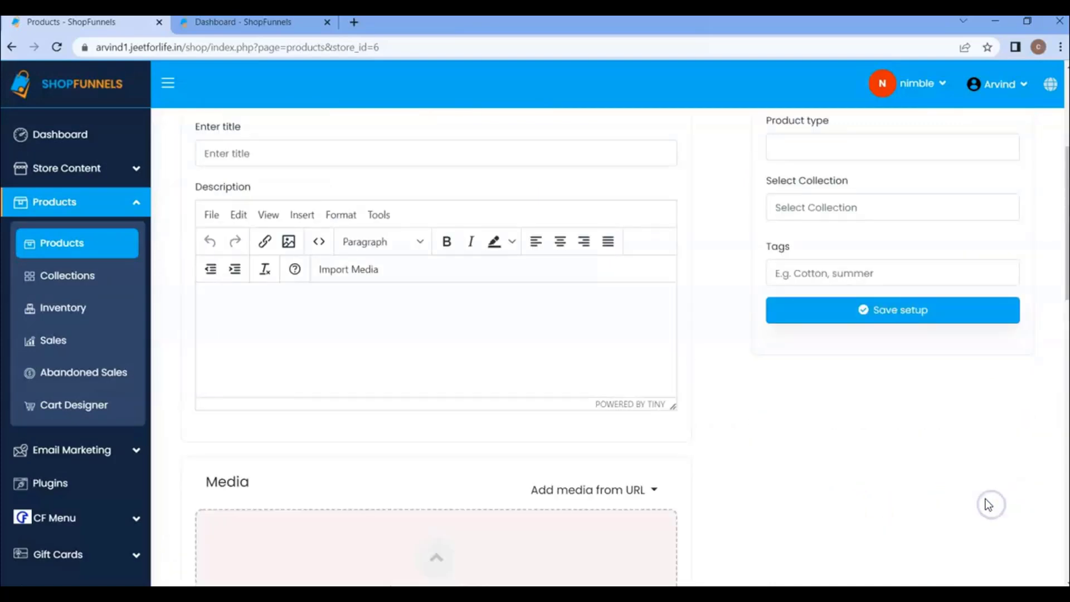
pyautogui.click(289, 304)
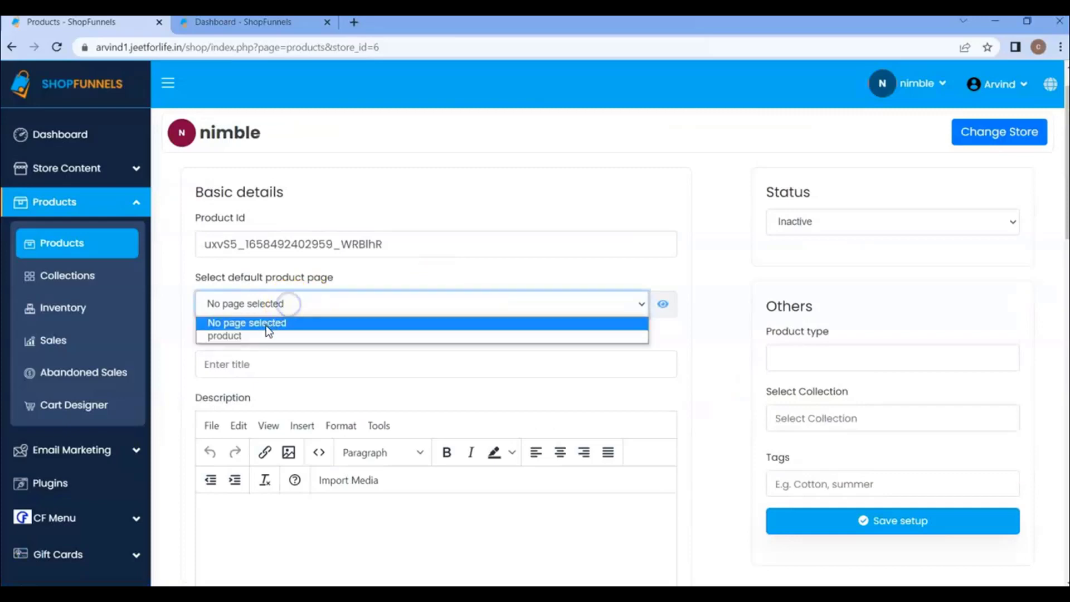
pyautogui.click(238, 336)
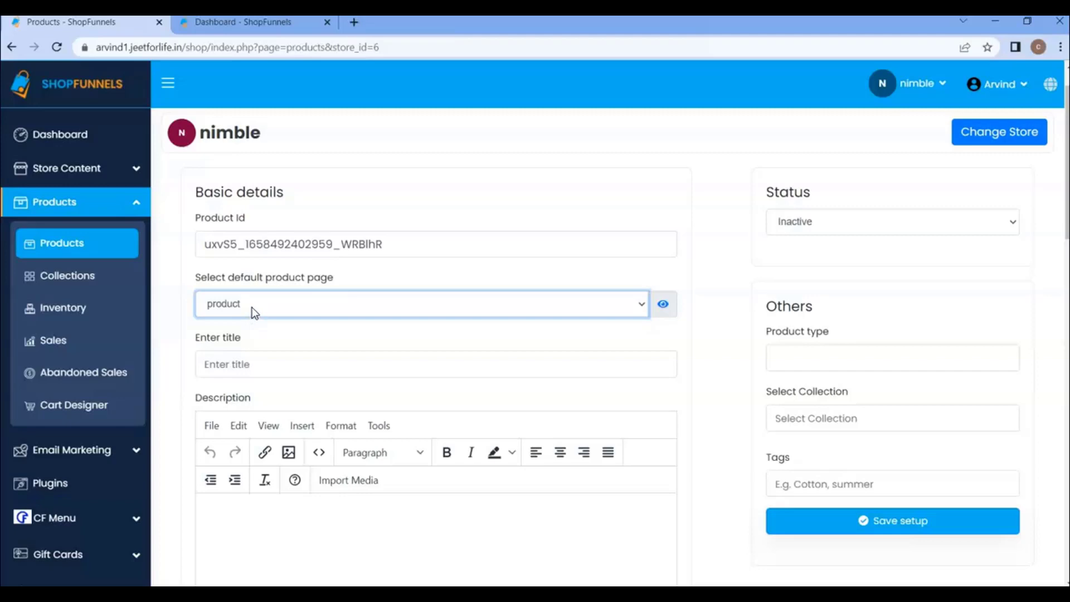
pyautogui.click(141, 188)
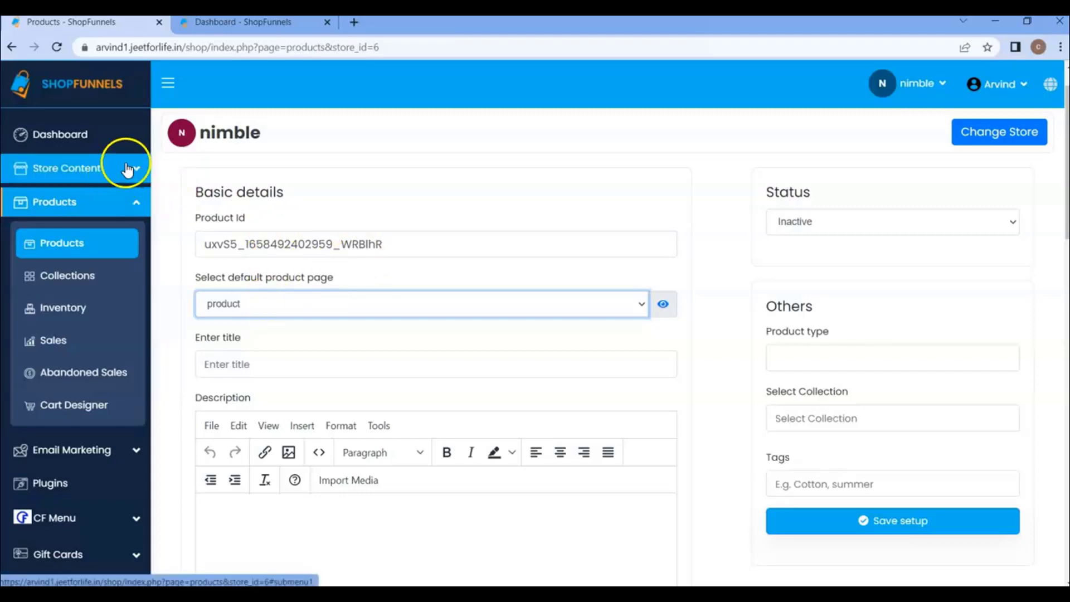
pyautogui.click(108, 168)
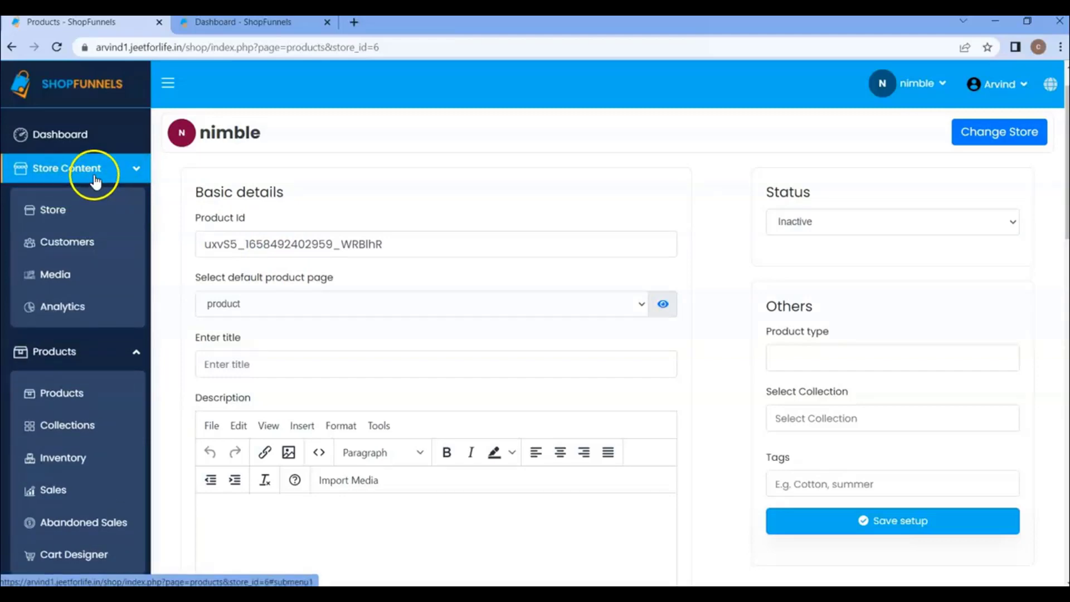
pyautogui.click(96, 179)
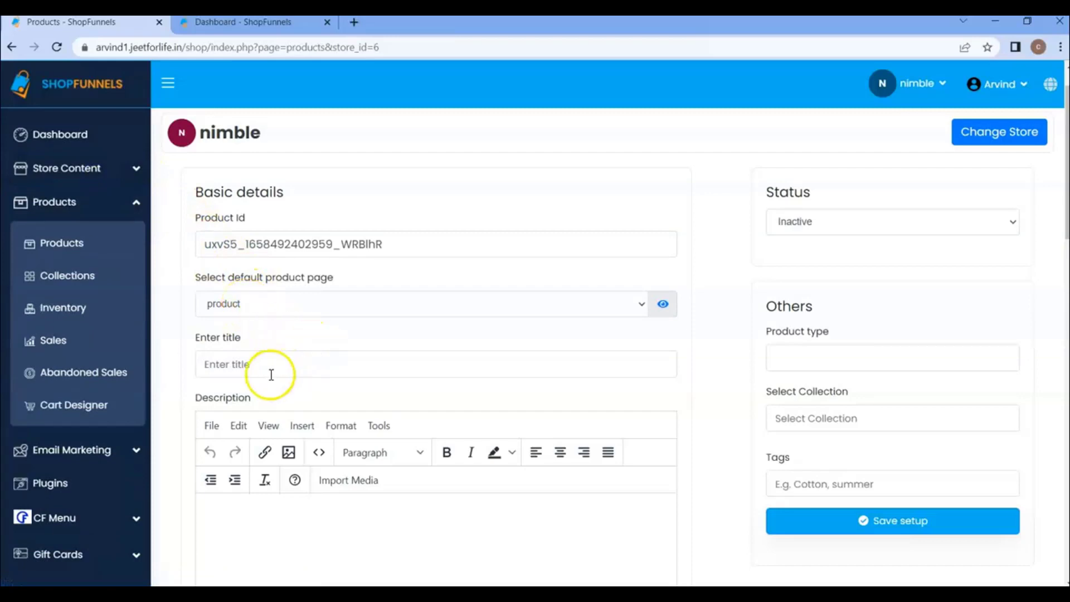
# Title the product "Mothercare Baby-Boy's Carrot Regular Jeans" and enter the description lines "Care Instructions: Machine Wash" and "Soft and Breathable".
pyautogui.click(245, 367)
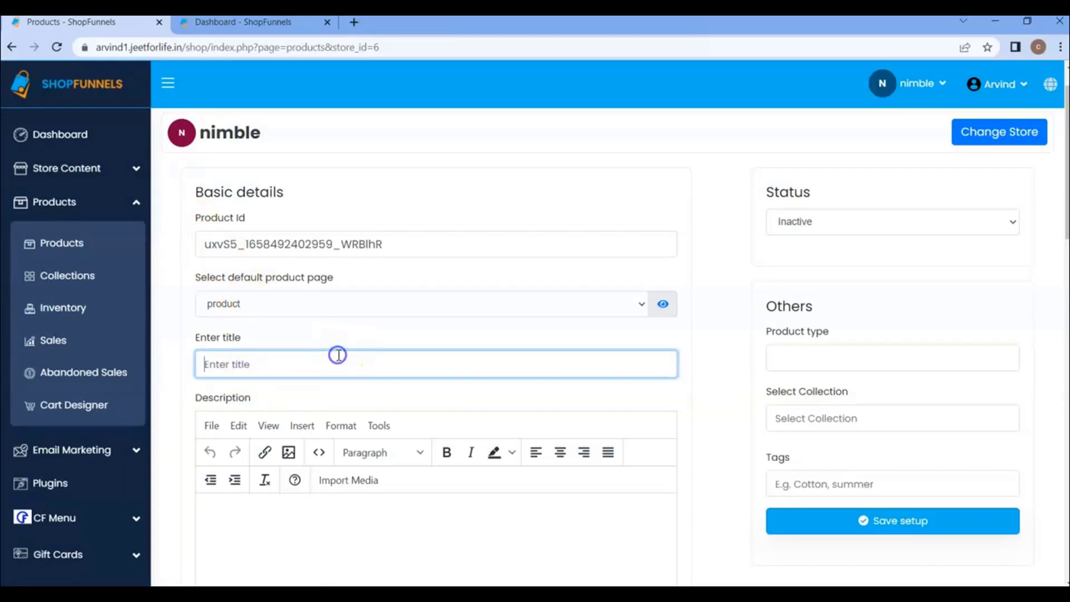
pyautogui.write("Mothercare Baby-Boy's Carrot Regular Jeans")
pyautogui.scroll(-3, 461, 353)
pyautogui.click(374, 383)
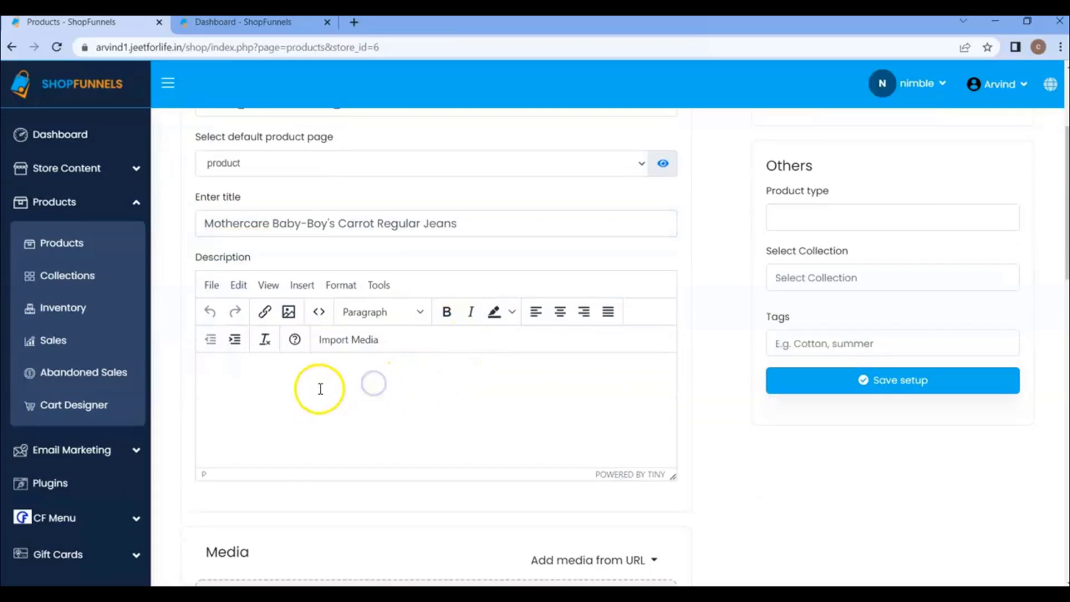
pyautogui.write('Care Instructions: Machine Wash Soft and Breathable')
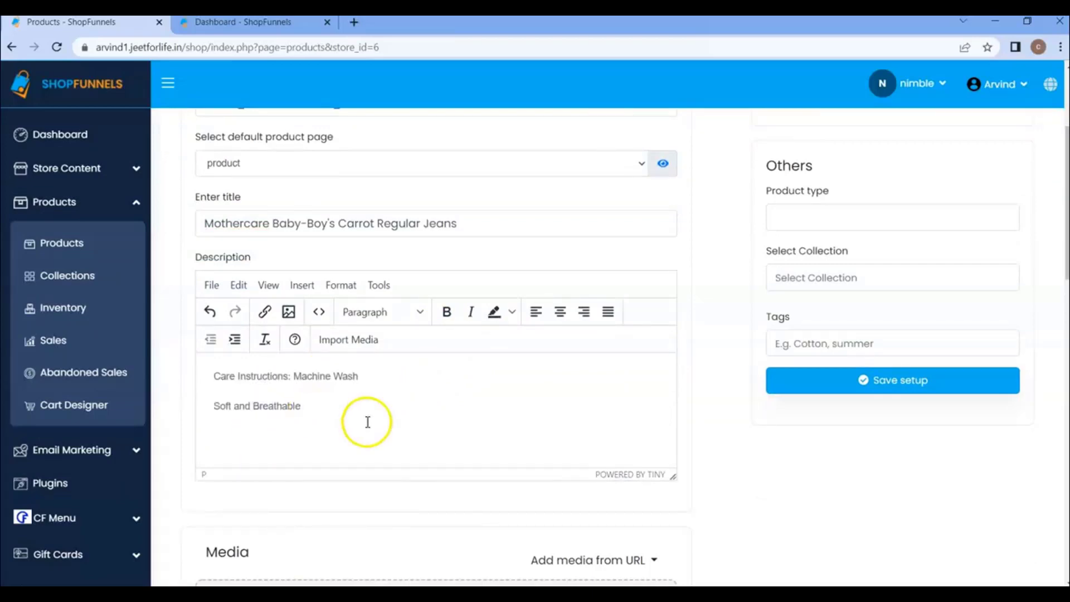
pyautogui.moveTo(301, 407); pyautogui.dragTo(196, 374)
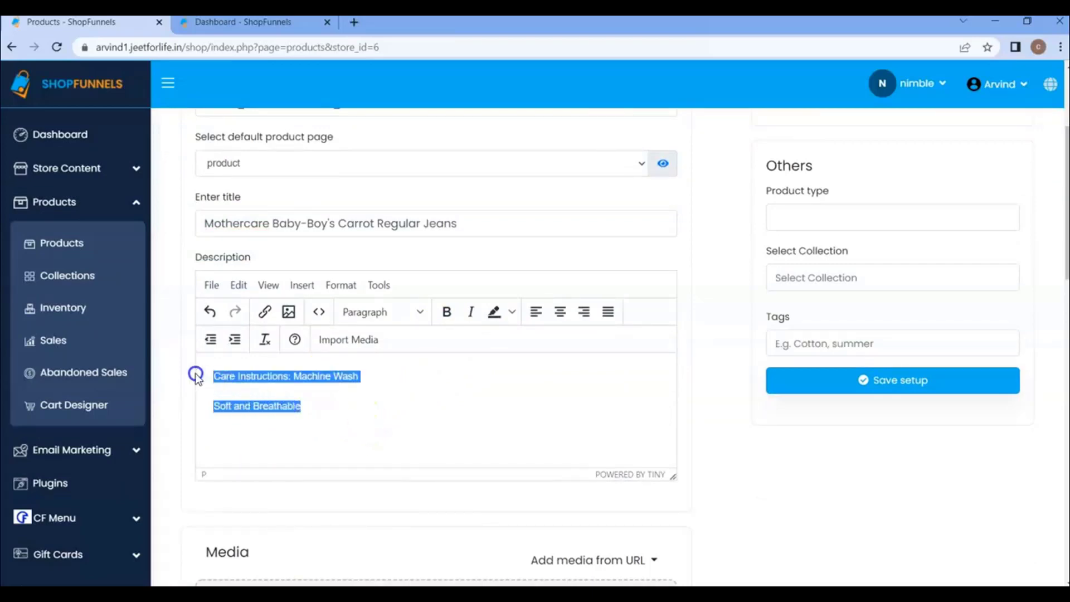
pyautogui.scroll(-1, 476, 390)
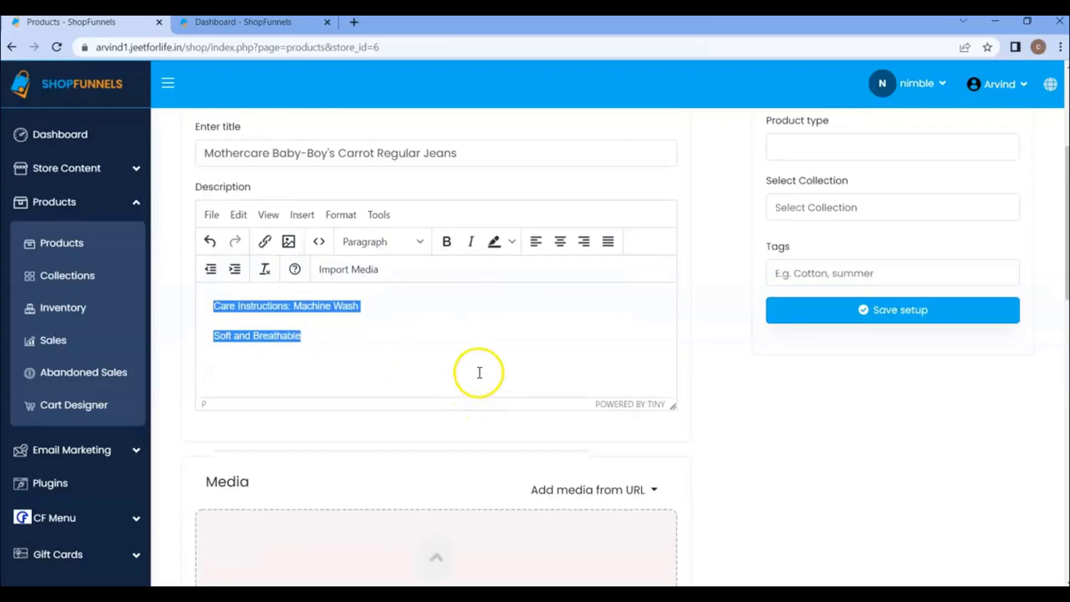
pyautogui.click(413, 362)
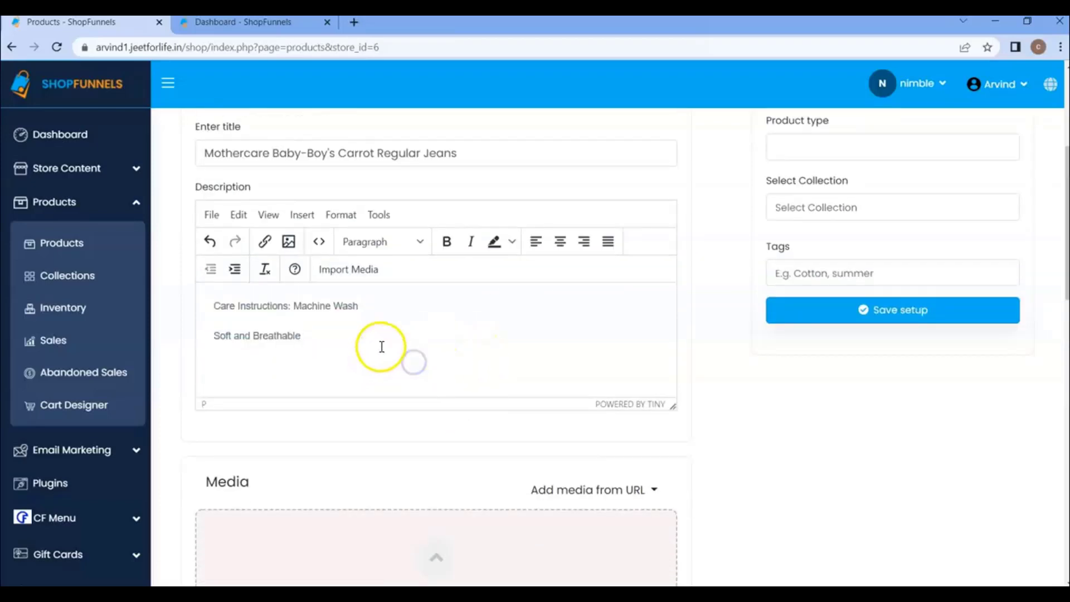
# Upload the image A1UZqFgOijL._UL1500_.jpg from the scripts folder to the media library for the product.
pyautogui.scroll(-4, 382, 347)
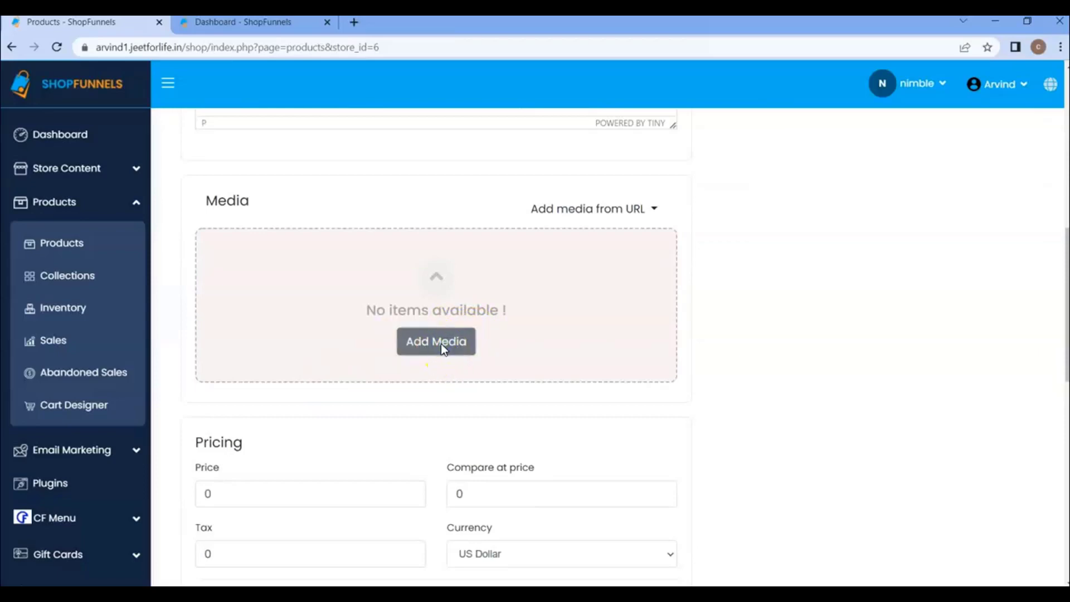
pyautogui.click(440, 343)
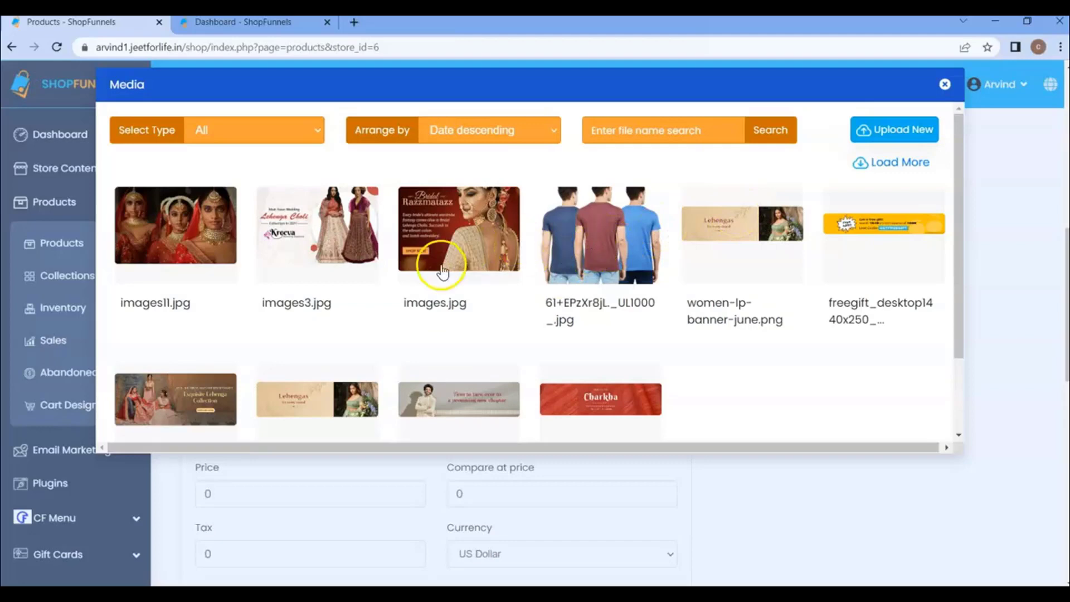
pyautogui.click(895, 139)
pyautogui.click(556, 219)
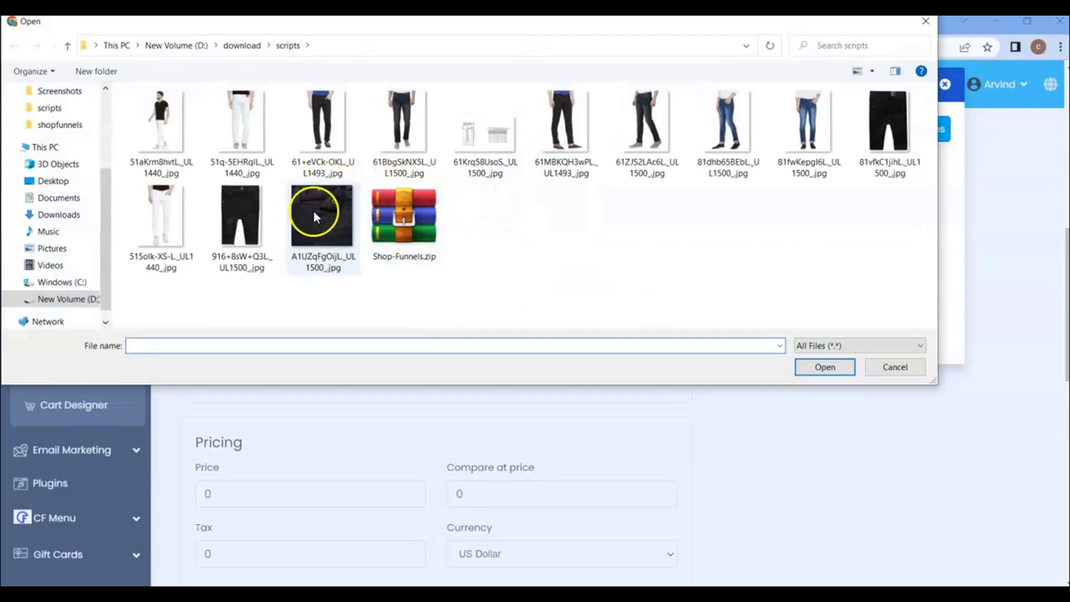
pyautogui.click(331, 225)
pyautogui.click(832, 369)
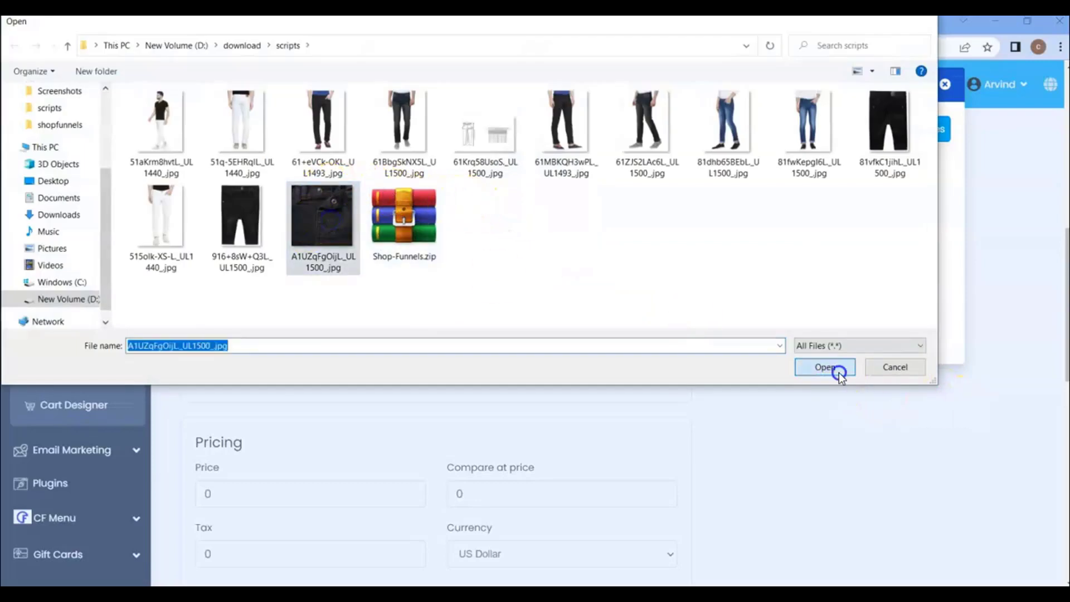
pyautogui.click(496, 345)
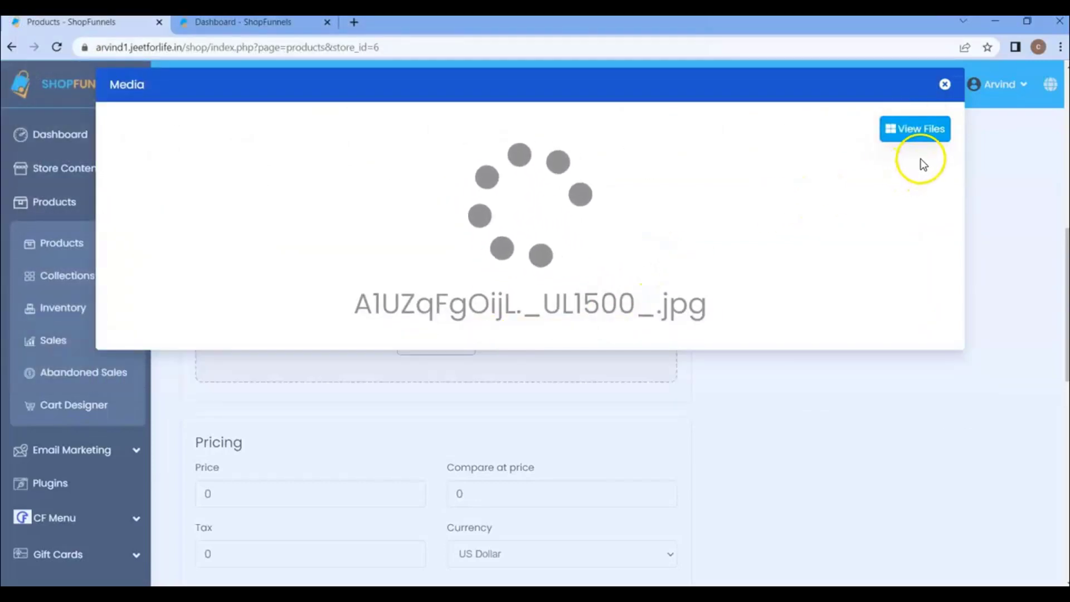
pyautogui.click(918, 133)
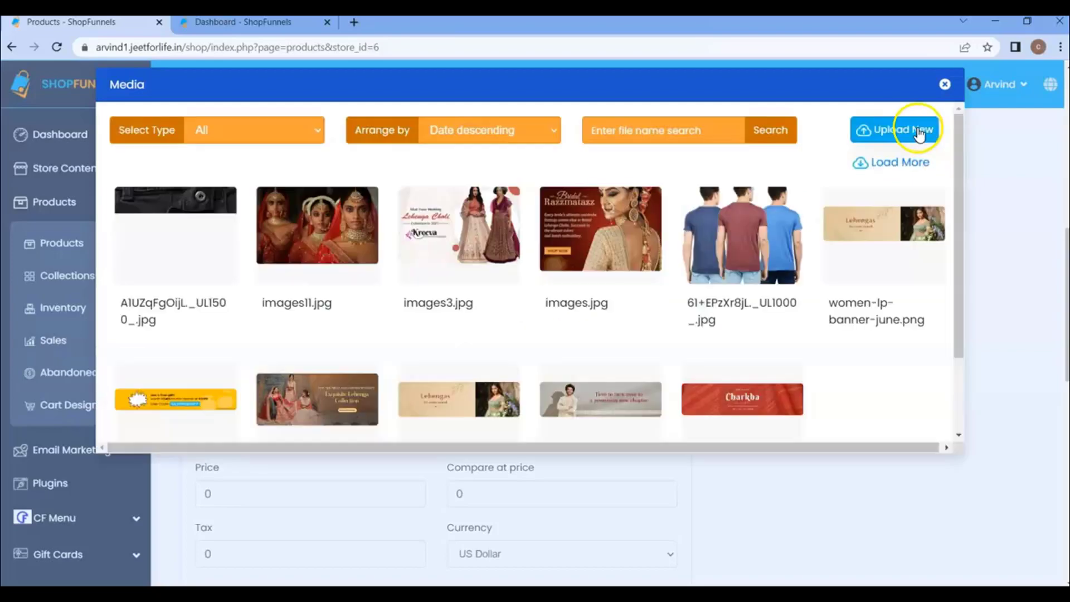
# Upload the image 916+8sW+Q3L._UL1500_.jpg to the media library.
pyautogui.click(915, 132)
pyautogui.click(585, 211)
pyautogui.doubleClick(323, 267)
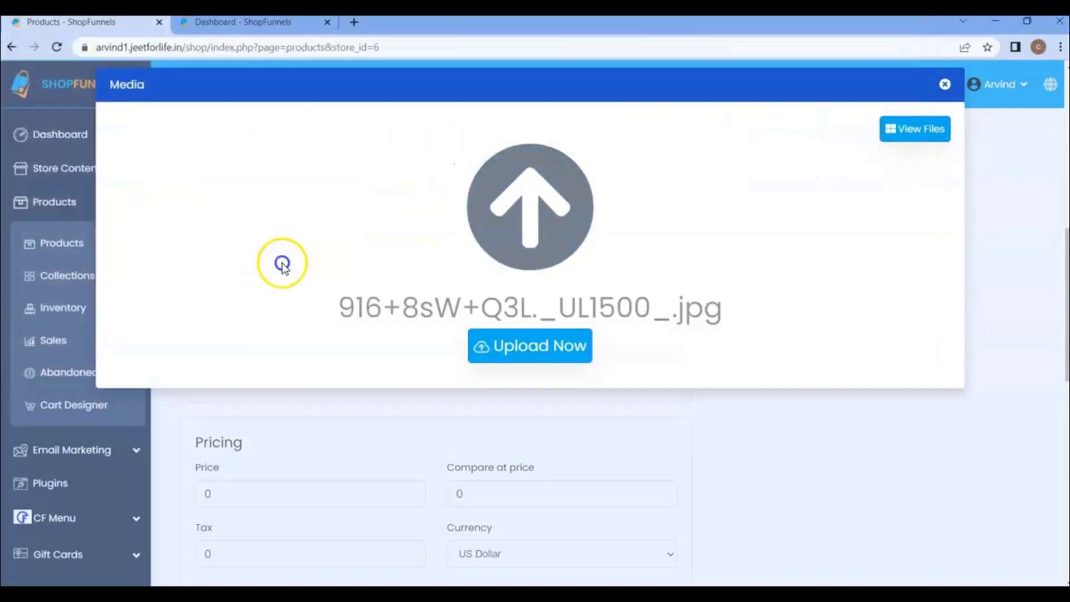
pyautogui.click(532, 341)
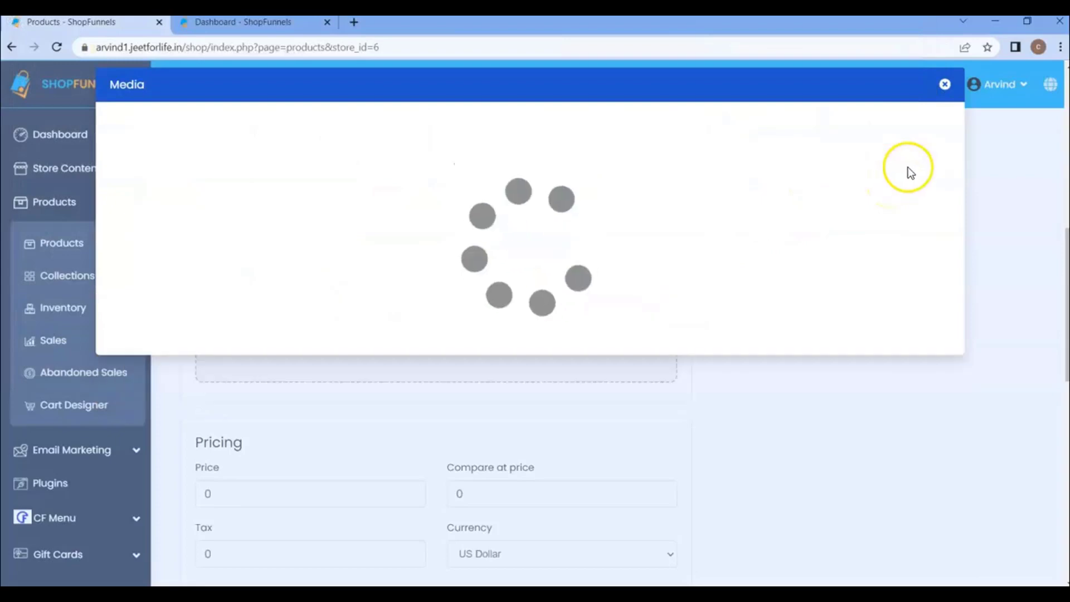
# Upload the image 81vfkC1jihL._UL1500_.jpg to the media library.
pyautogui.click(897, 129)
pyautogui.click(532, 204)
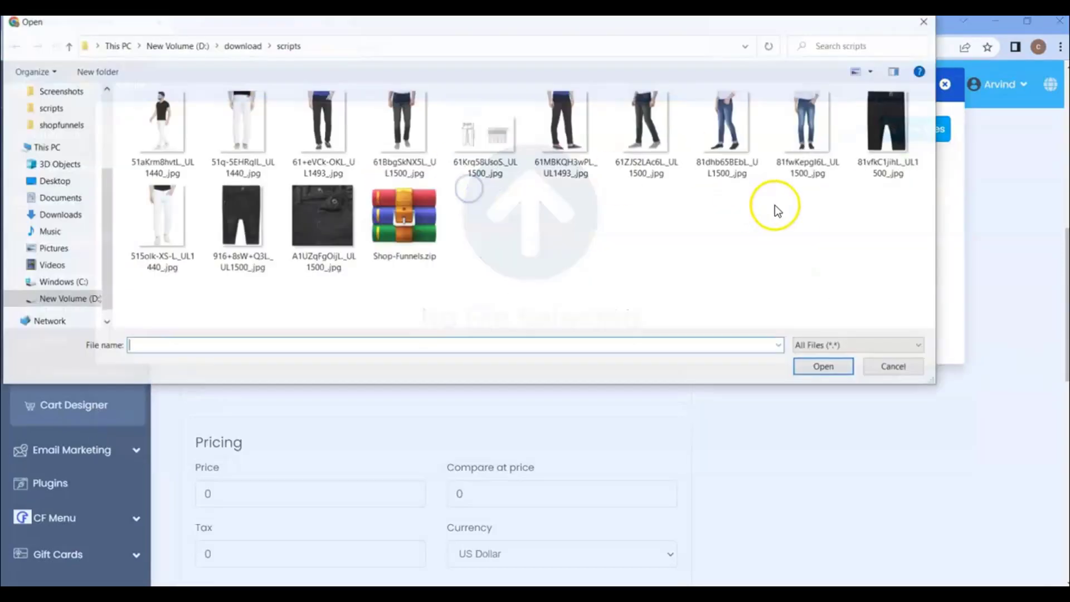
pyautogui.click(897, 146)
pyautogui.doubleClick(898, 150)
pyautogui.click(574, 357)
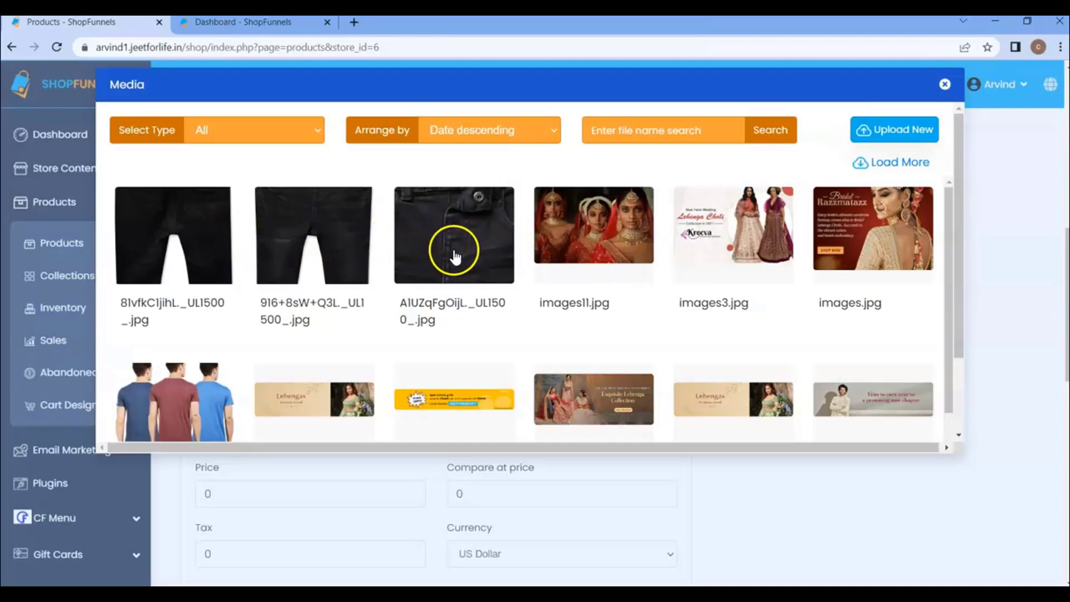
# Add the three uploaded jeans images to the product's media, starting with the waistband close-up, followed by 916+8sW+Q3L._UL1500_.jpg and 81vfkC1jihL._UL1500_.jpg.
pyautogui.click(478, 261)
pyautogui.click(920, 476)
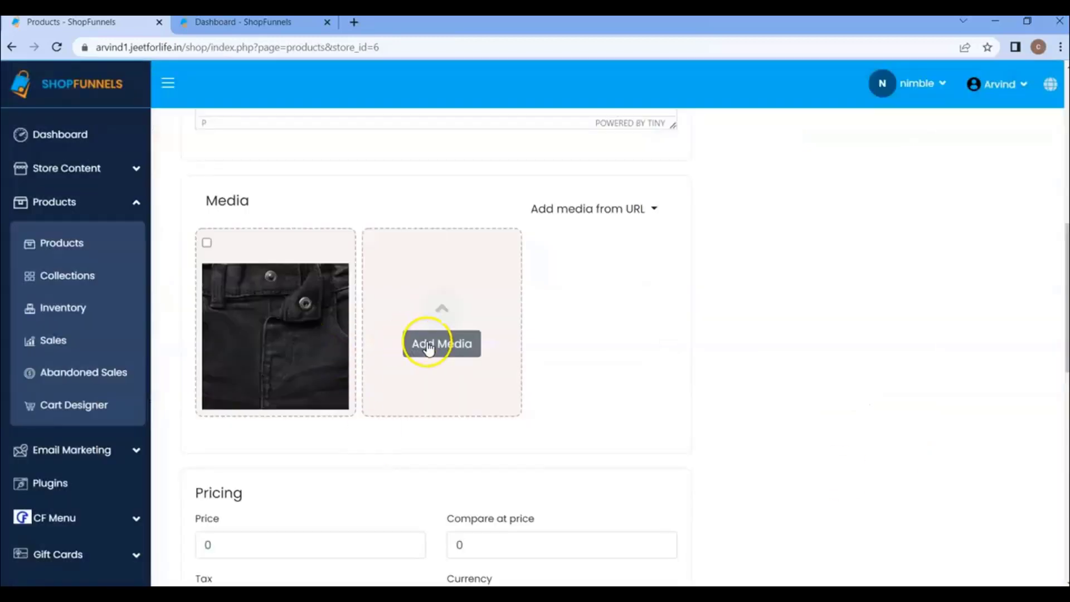
pyautogui.click(431, 346)
pyautogui.click(313, 254)
pyautogui.click(919, 475)
pyautogui.click(615, 385)
pyautogui.click(146, 247)
pyautogui.click(920, 475)
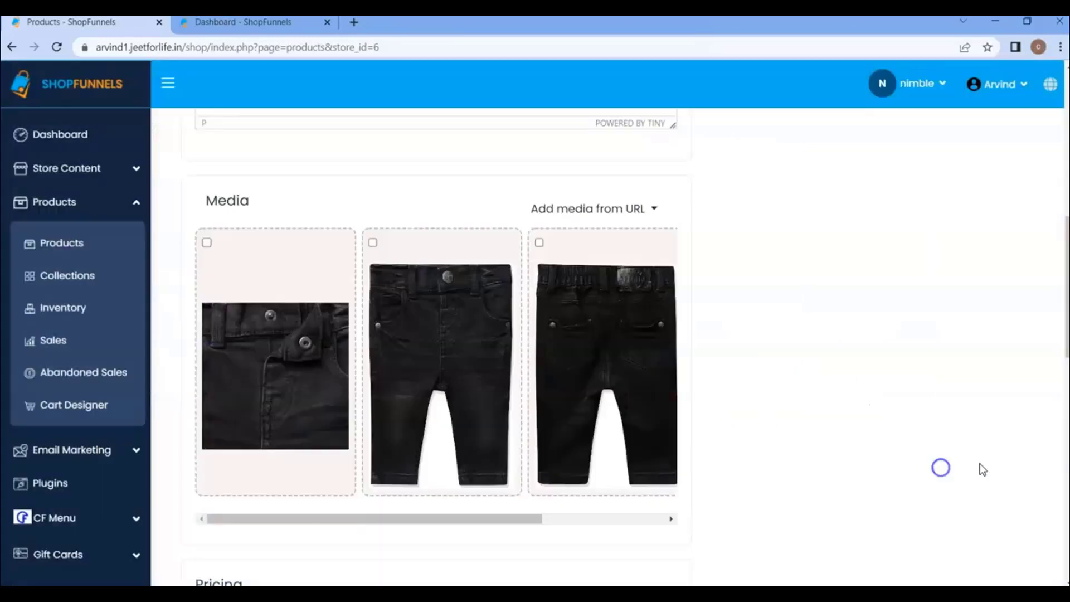
# Review the jeans images in the product's media strip and briefly view the media library without importing anything.
pyautogui.scroll(-1, 299, 349)
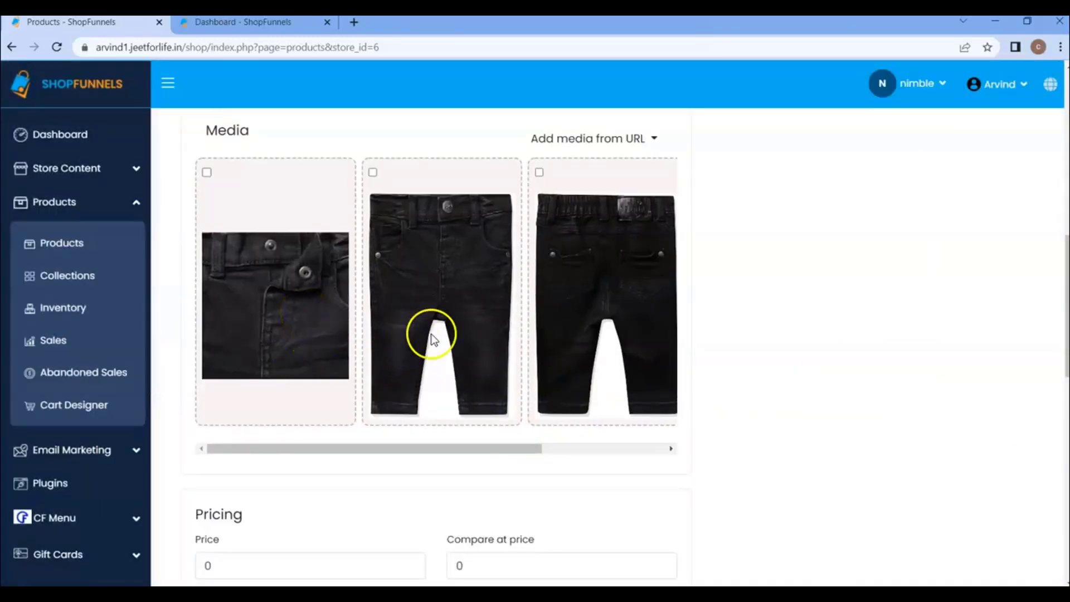
pyautogui.hscroll(2, 486, 372)
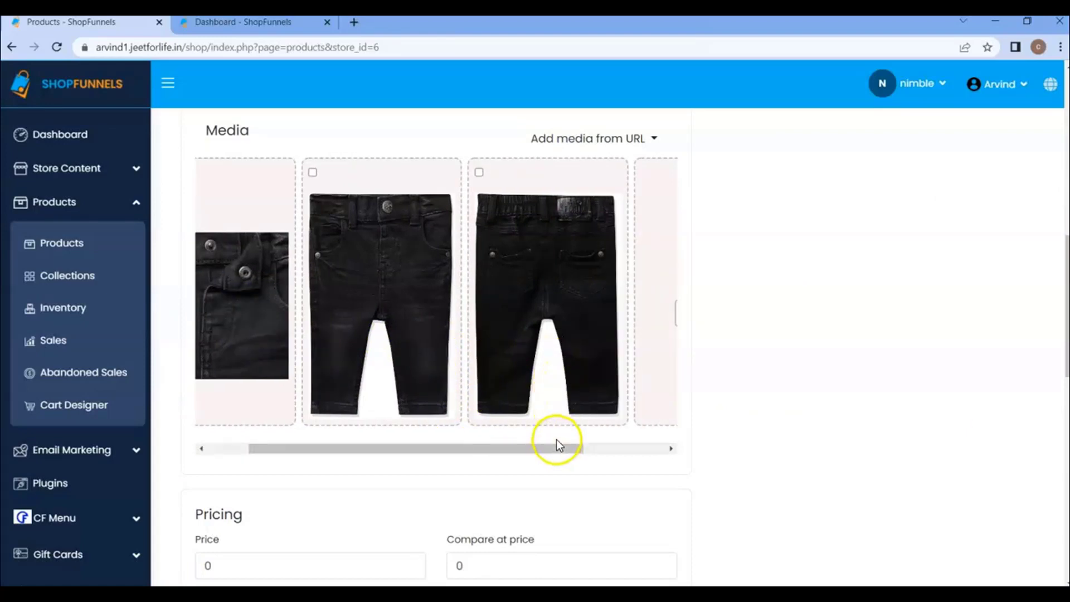
pyautogui.moveTo(555, 449); pyautogui.dragTo(511, 445)
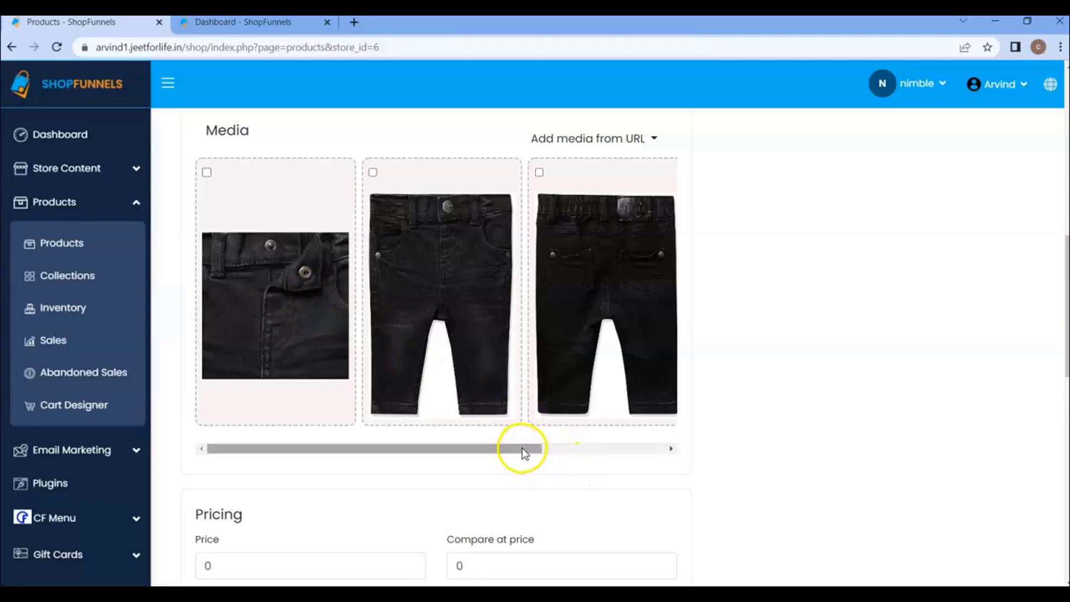
pyautogui.moveTo(526, 449); pyautogui.dragTo(687, 446)
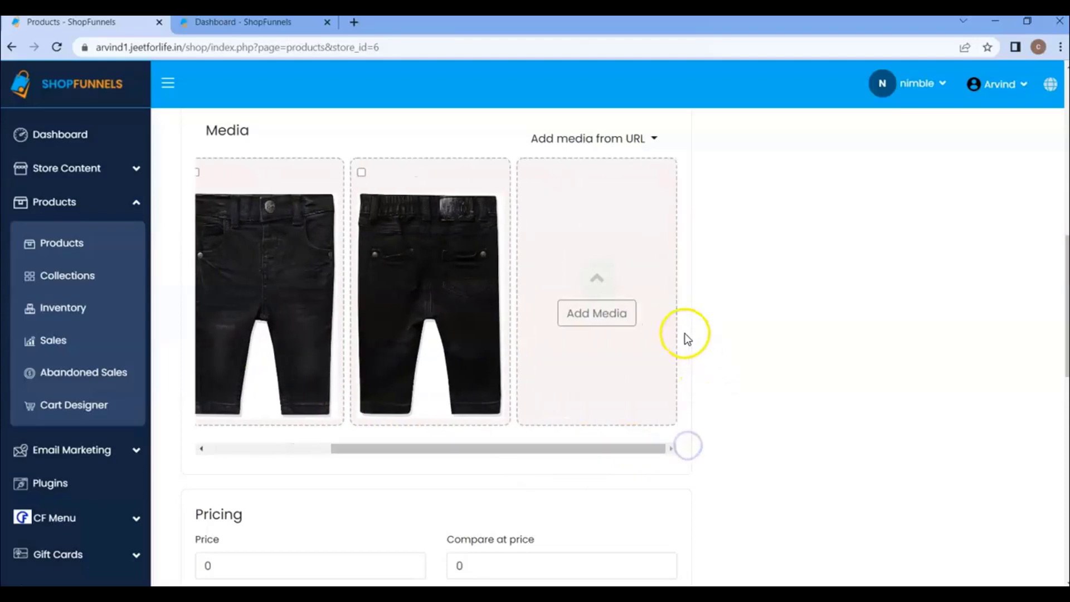
pyautogui.click(597, 312)
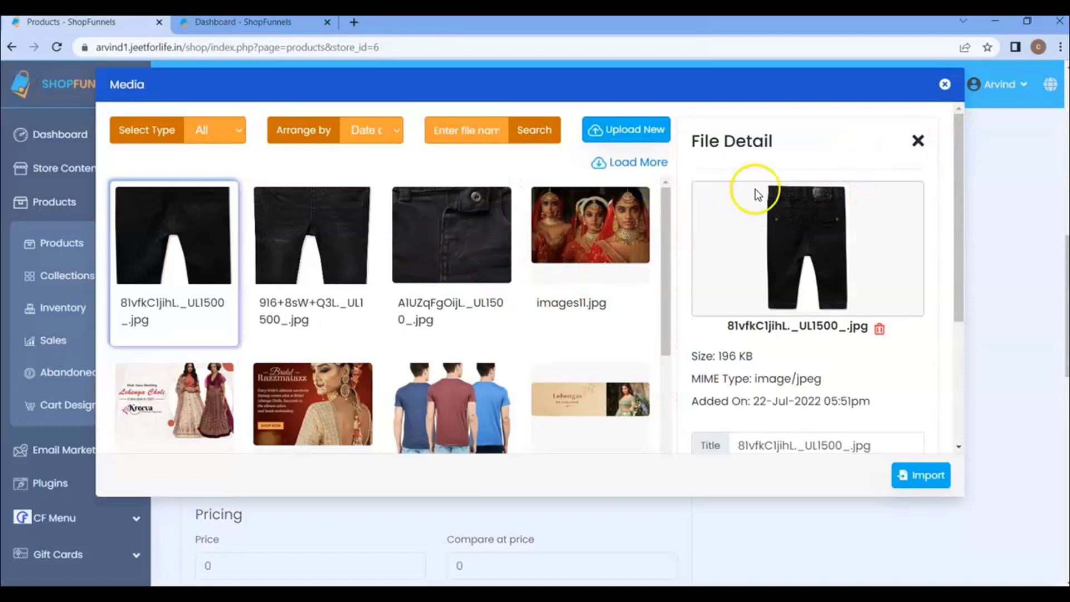
pyautogui.click(945, 84)
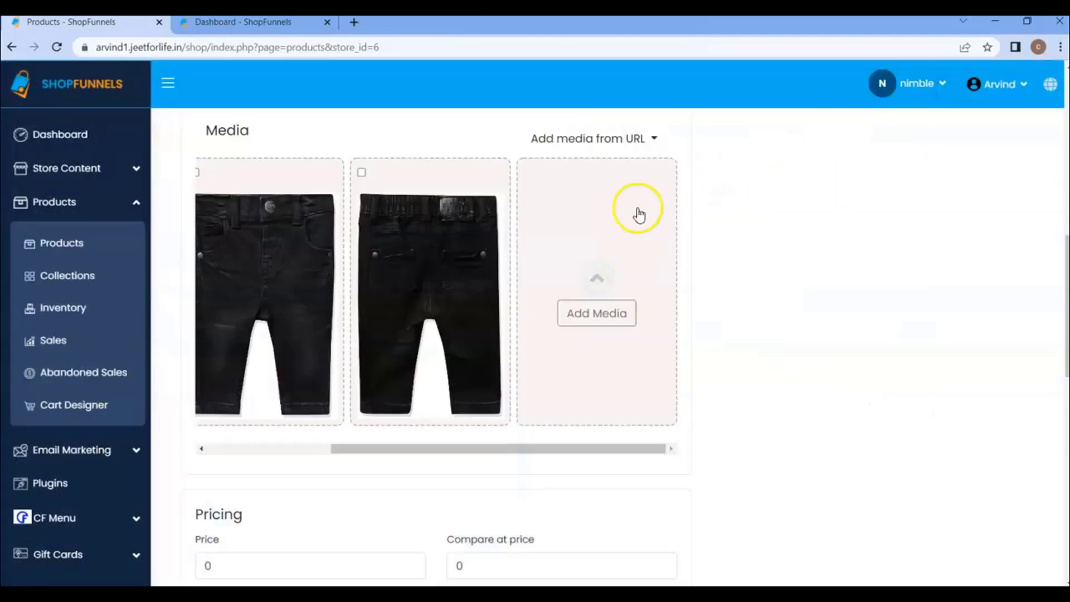
pyautogui.click(615, 144)
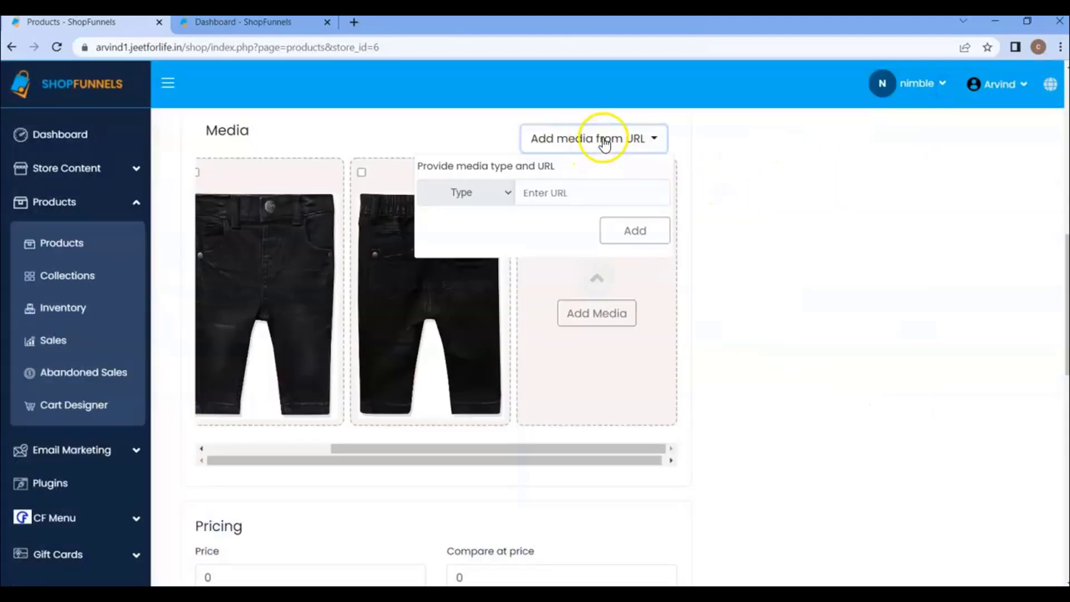
pyautogui.click(492, 196)
pyautogui.click(471, 224)
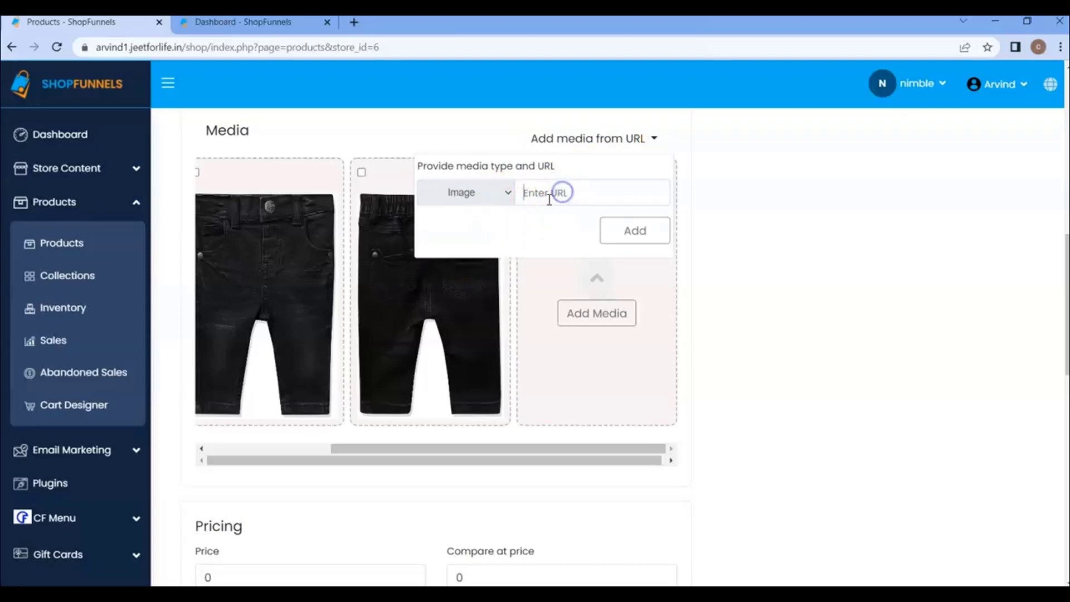
pyautogui.click(555, 199)
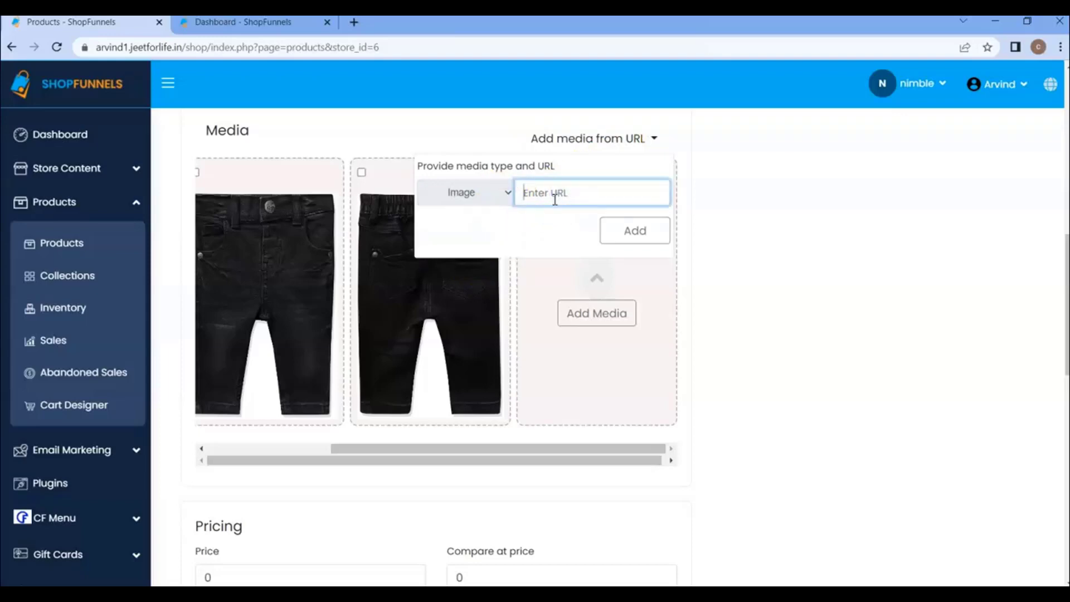
pyautogui.moveTo(622, 449); pyautogui.dragTo(537, 450)
# Set the product's price to 49, its compare-at price to 99 and its tax to 2.
pyautogui.scroll(-4, 536, 450)
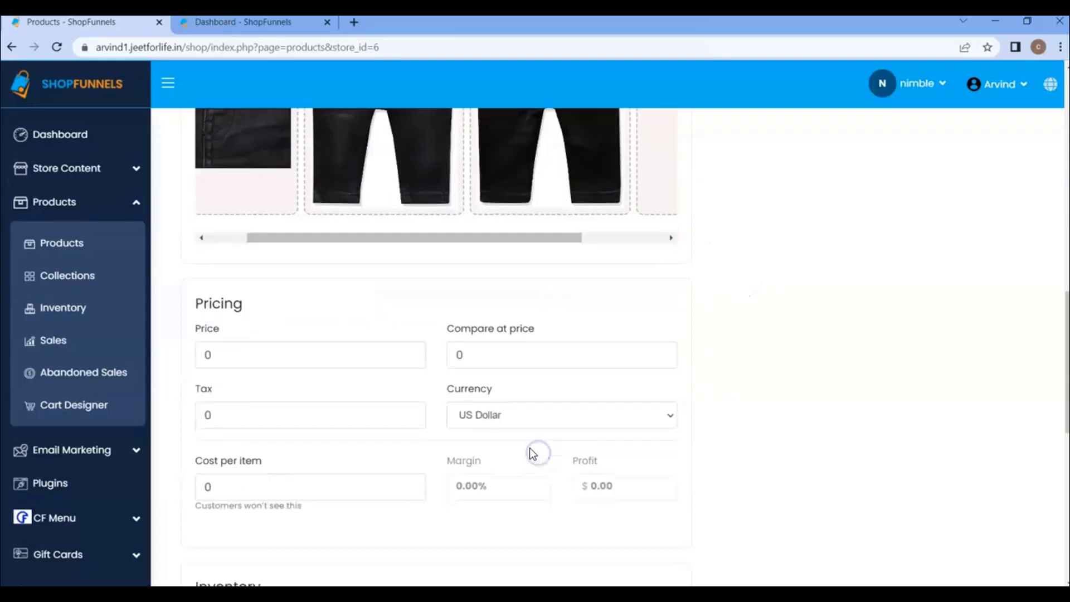
pyautogui.click(399, 363)
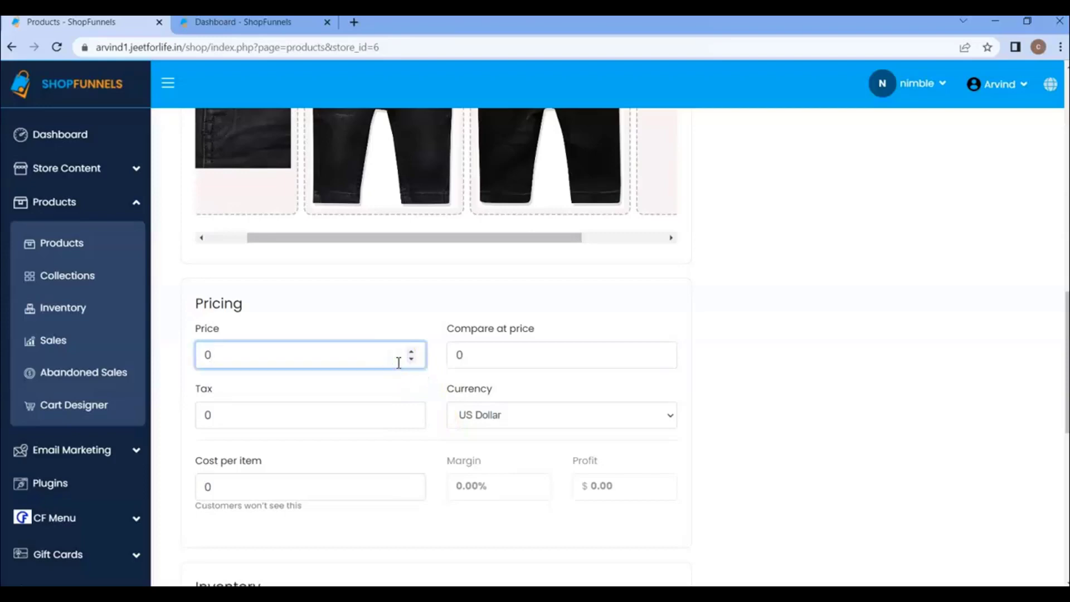
pyautogui.click(470, 357)
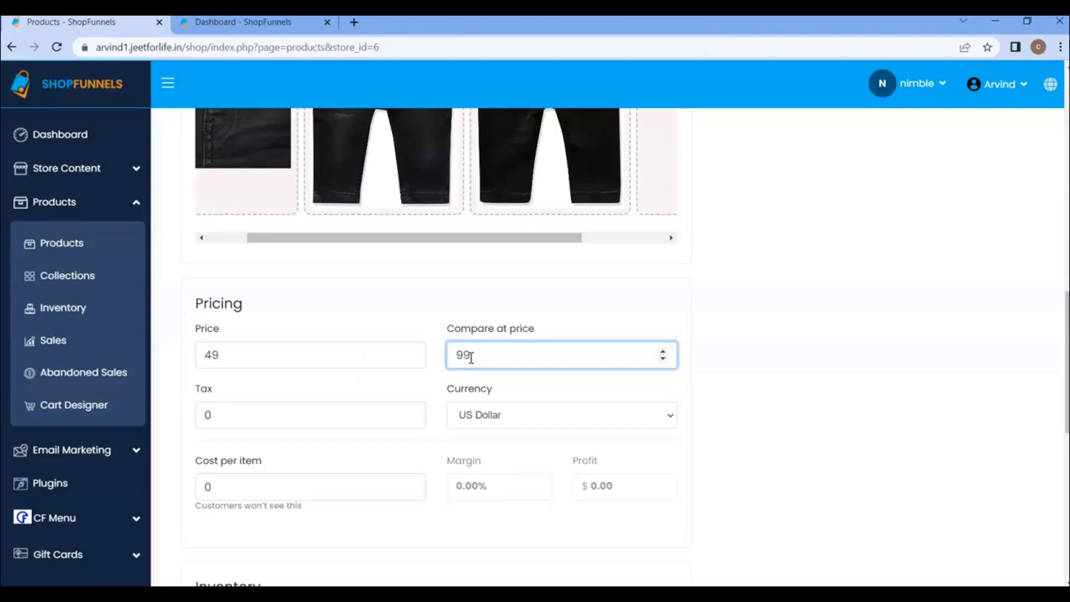
pyautogui.click(333, 416)
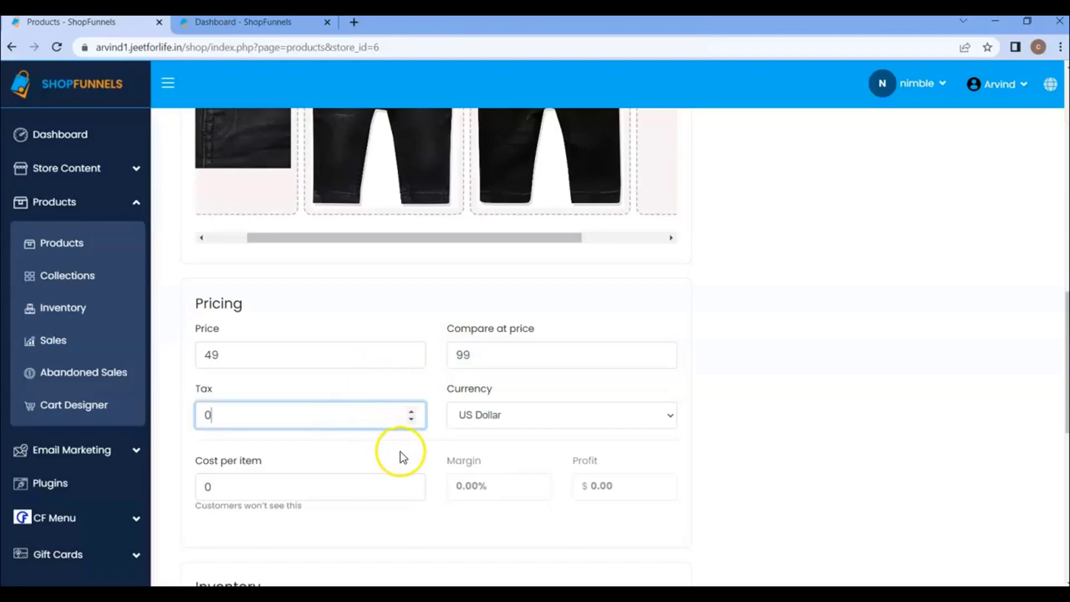
pyautogui.press('BackSpace')
pyautogui.scroll(-1, 410, 412)
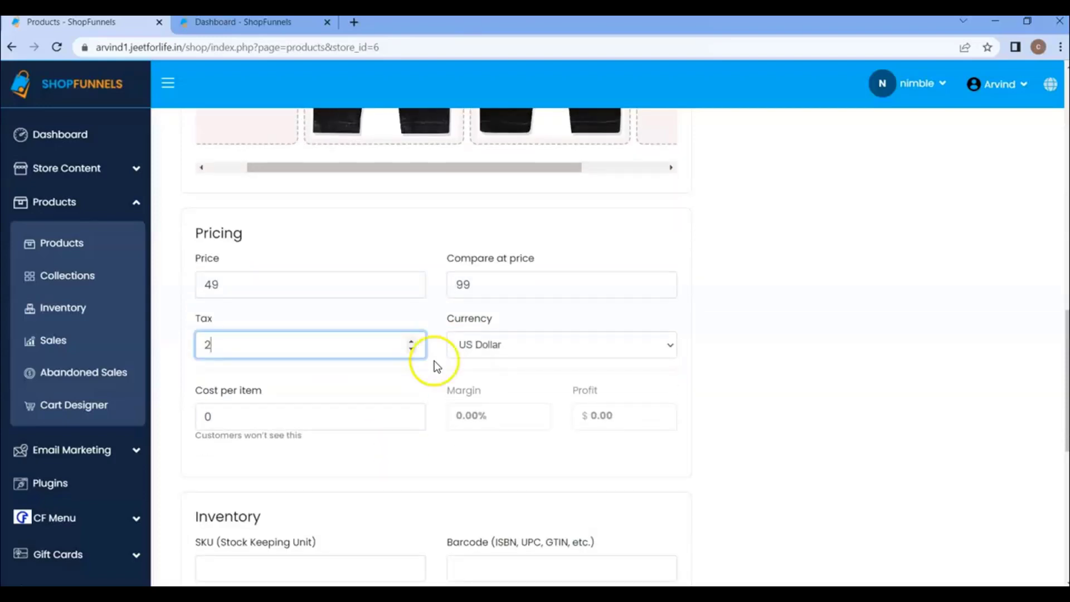
# Set the cost per item to 20 and check the calculated margin.
pyautogui.scroll(-1, 351, 385)
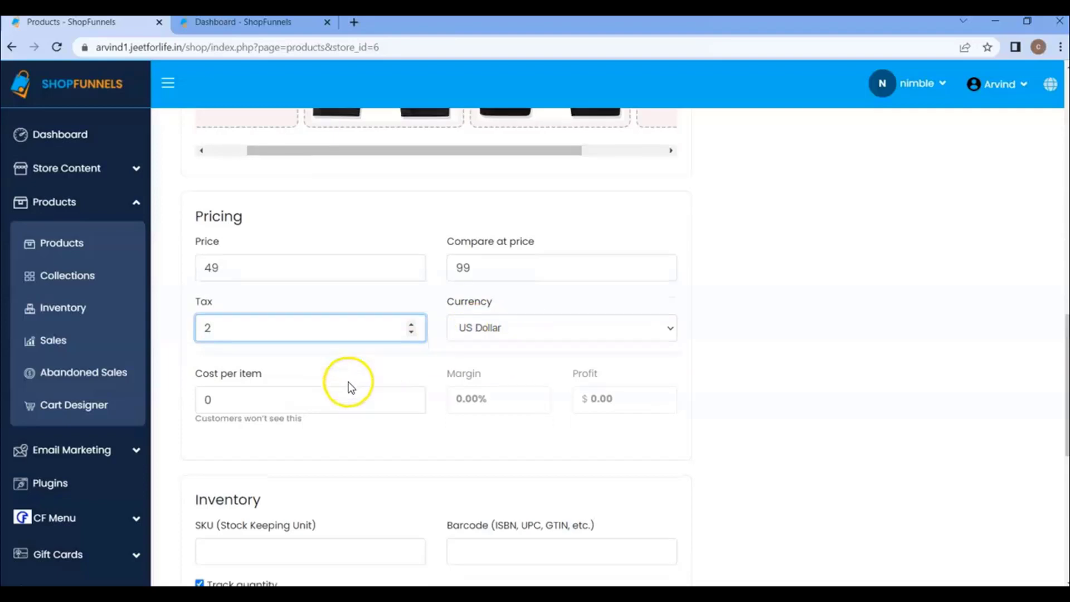
pyautogui.click(316, 346)
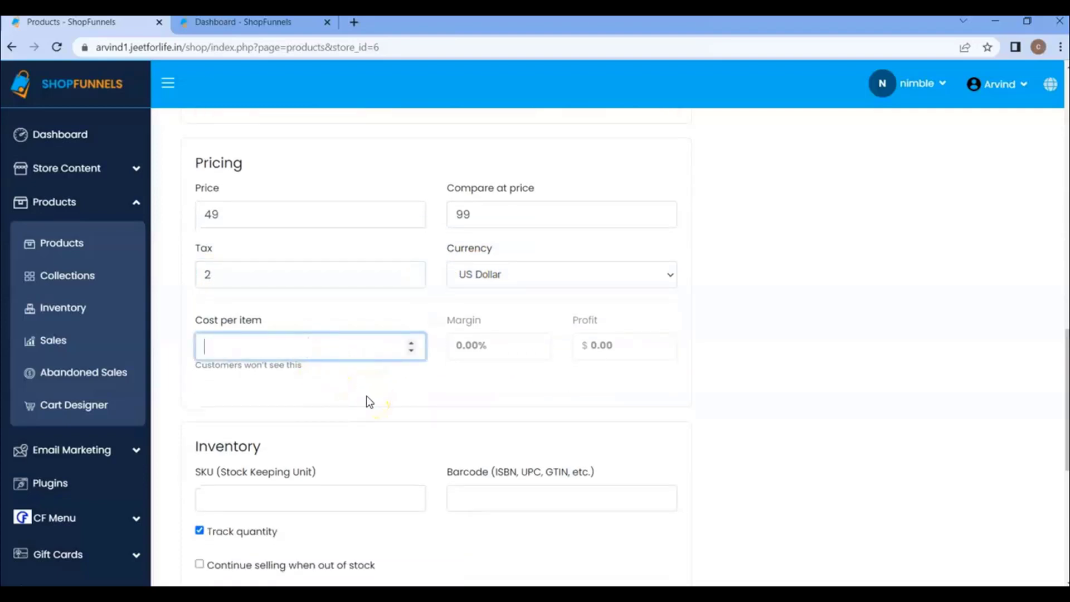
pyautogui.write('20')
pyautogui.click(369, 399)
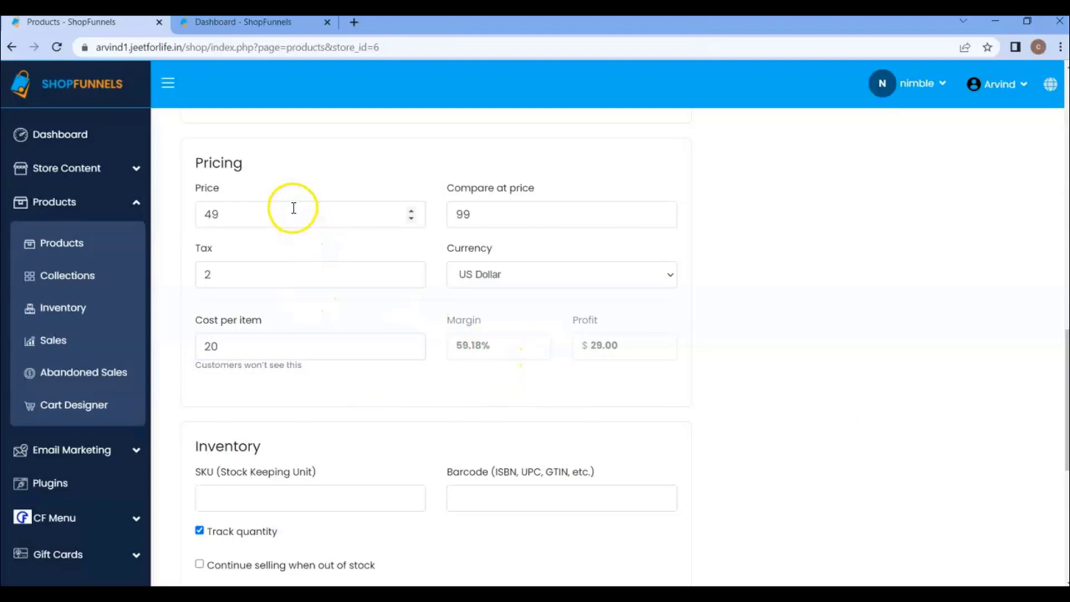
pyautogui.click(294, 209)
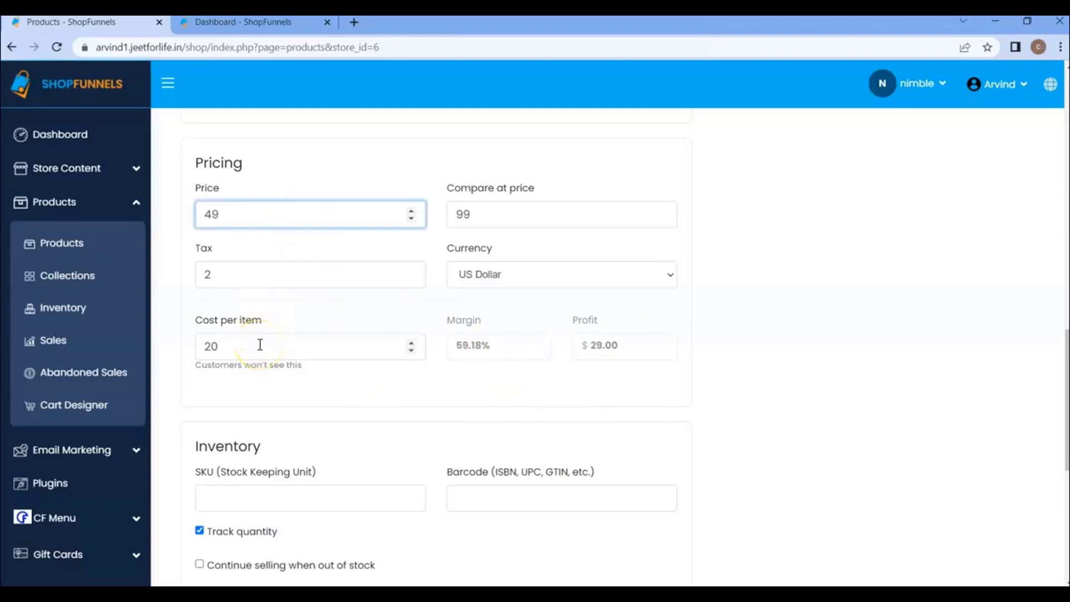
pyautogui.moveTo(453, 350); pyautogui.dragTo(502, 350)
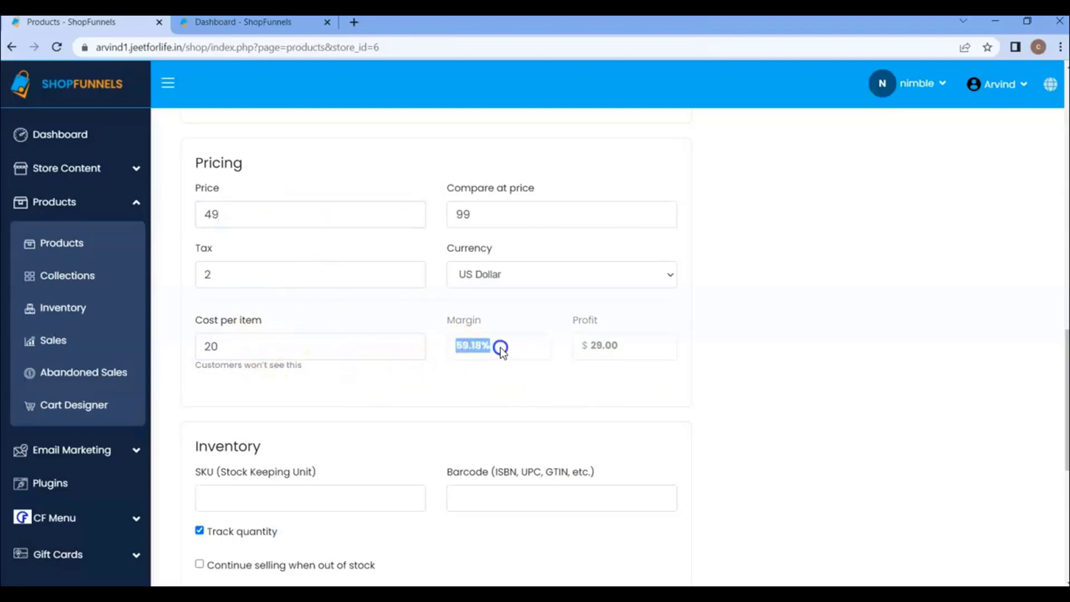
pyautogui.click(501, 350)
pyautogui.scroll(-3, 606, 366)
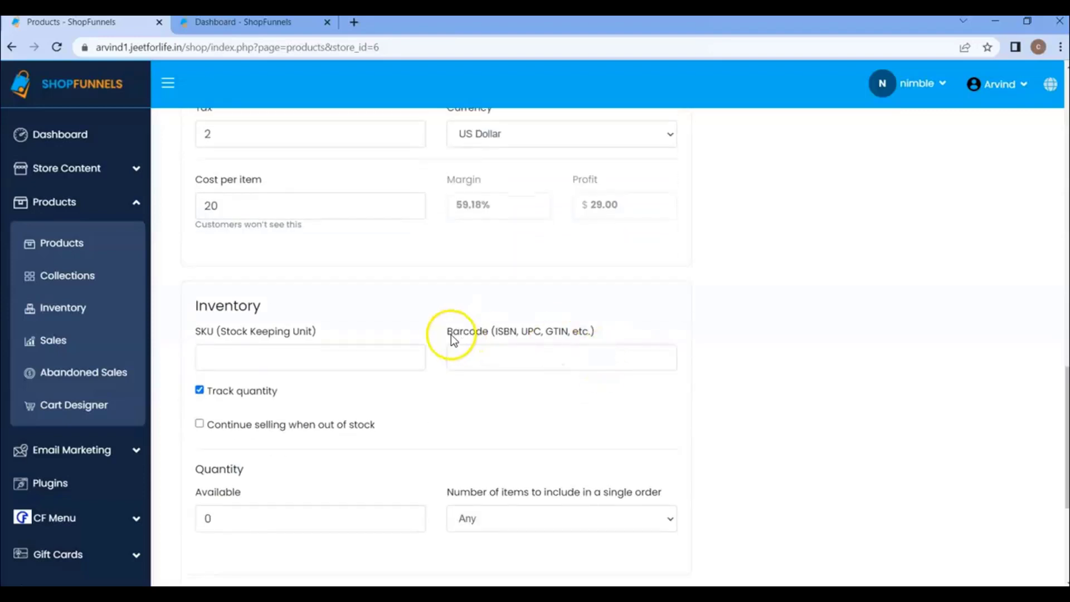
pyautogui.click(341, 357)
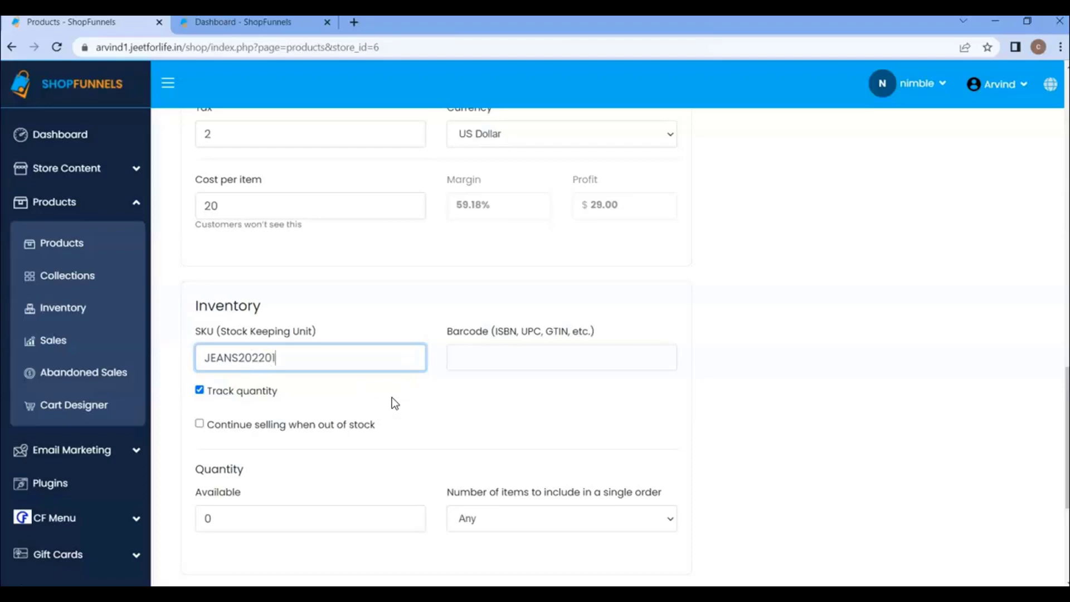
pyautogui.click(510, 359)
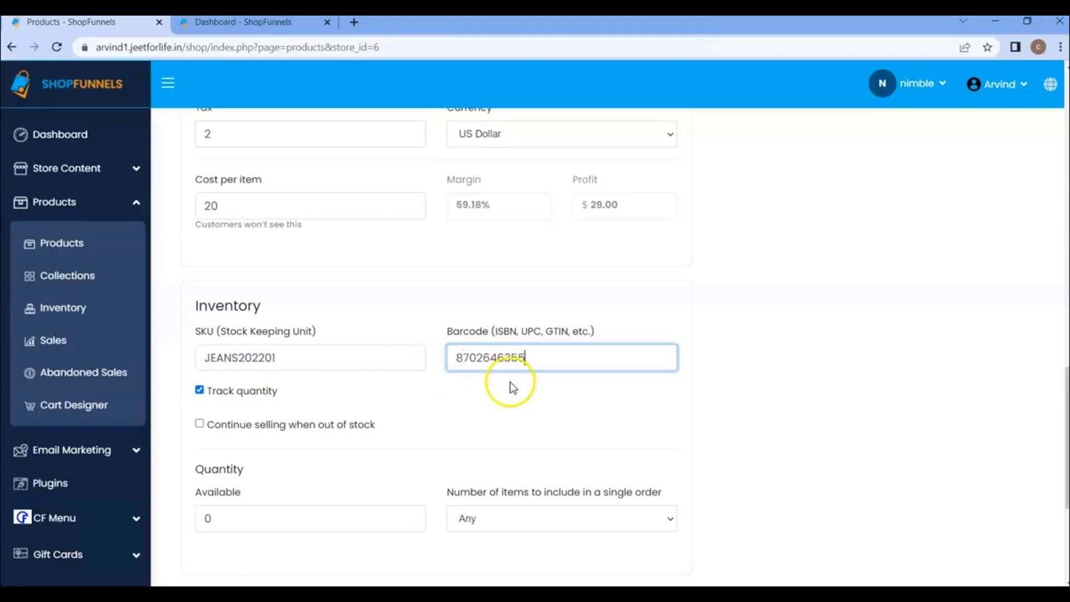
# Allow selling to continue when out of stock and set the available quantity to 50.
pyautogui.scroll(-3, 387, 340)
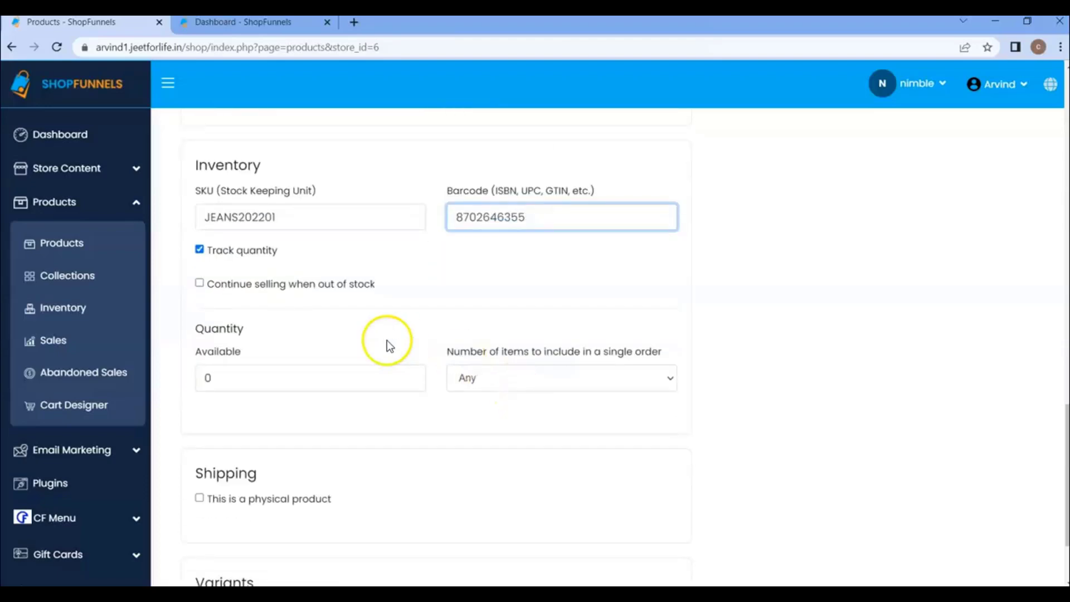
pyautogui.click(249, 284)
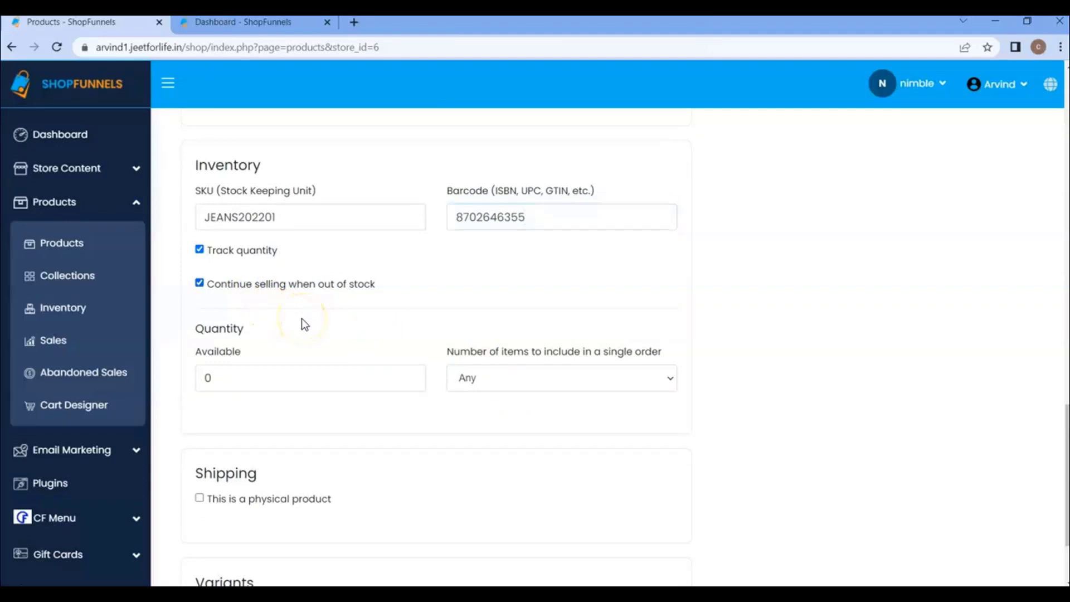
pyautogui.click(285, 386)
pyautogui.press('BackSpace')
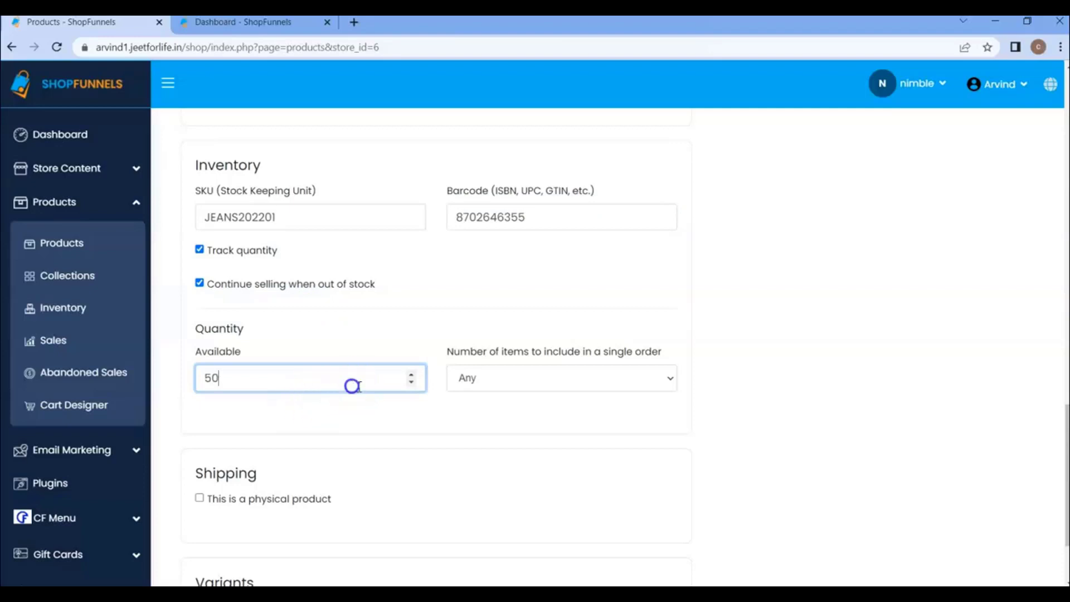
pyautogui.click(467, 407)
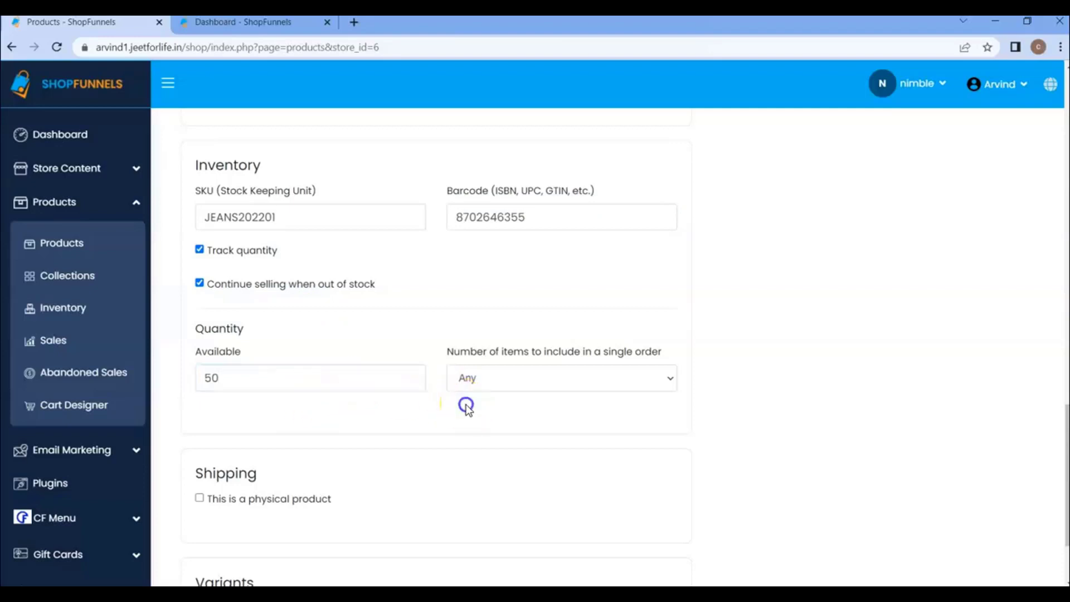
# Set the number of items to include in a single order to 2.
pyautogui.click(579, 379)
pyautogui.click(576, 376)
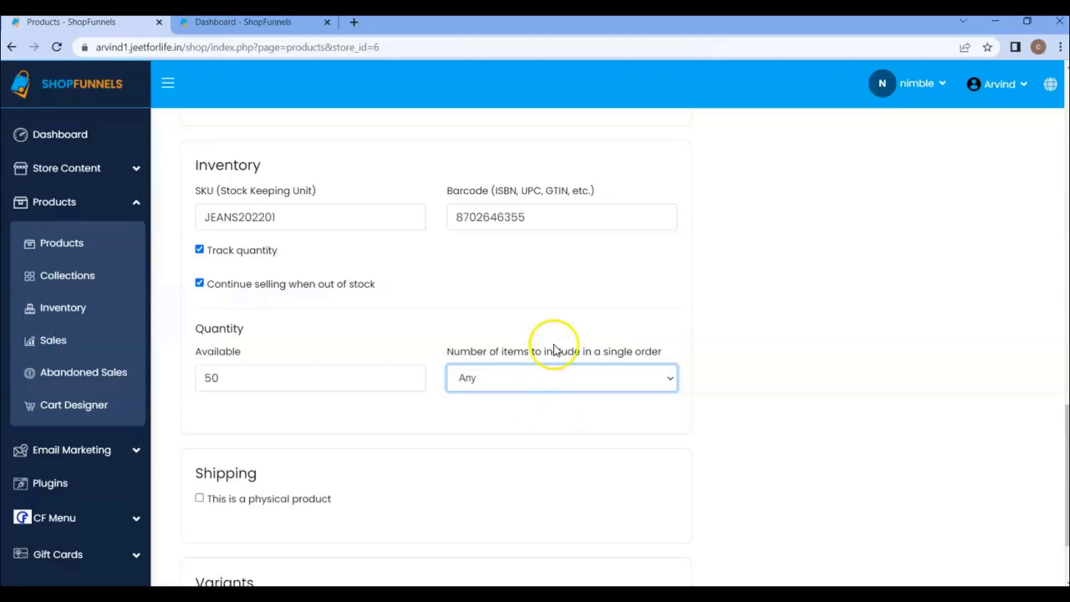
pyautogui.scroll(-2, 509, 262)
pyautogui.click(499, 260)
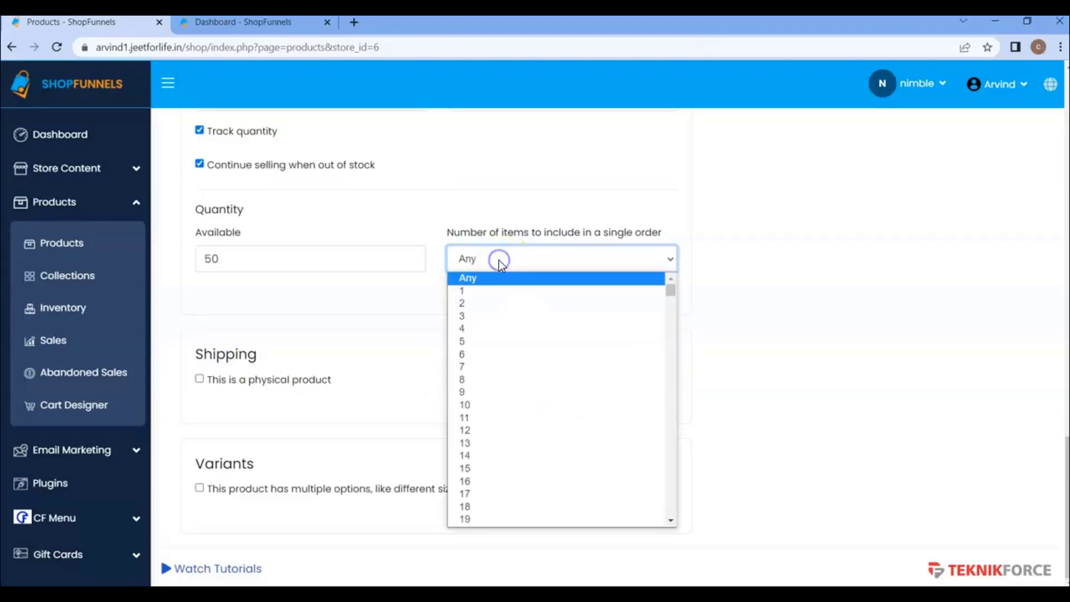
pyautogui.click(489, 305)
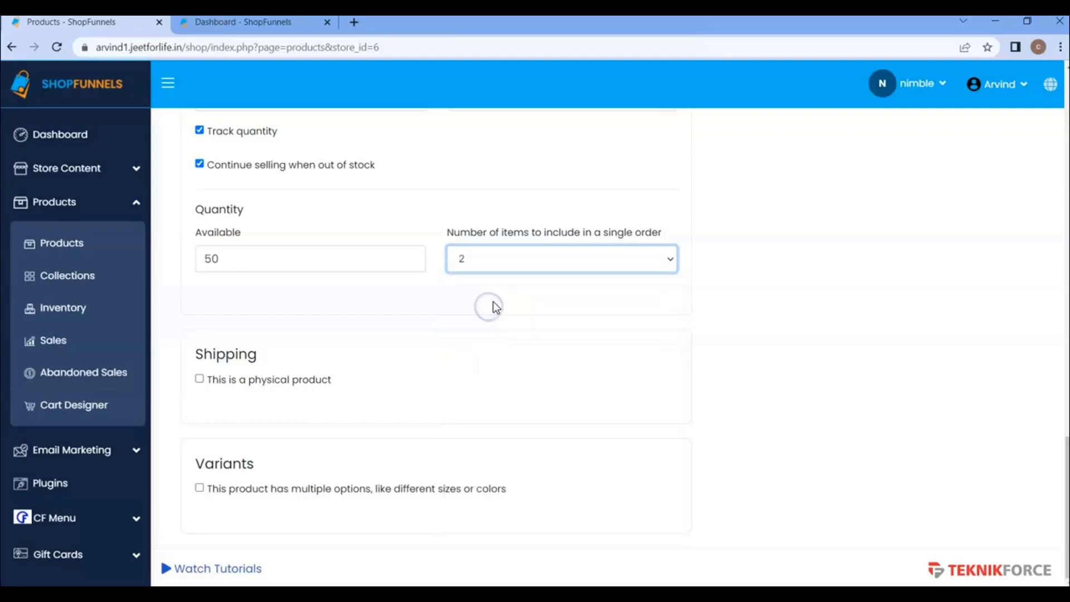
pyautogui.click(412, 292)
pyautogui.click(332, 314)
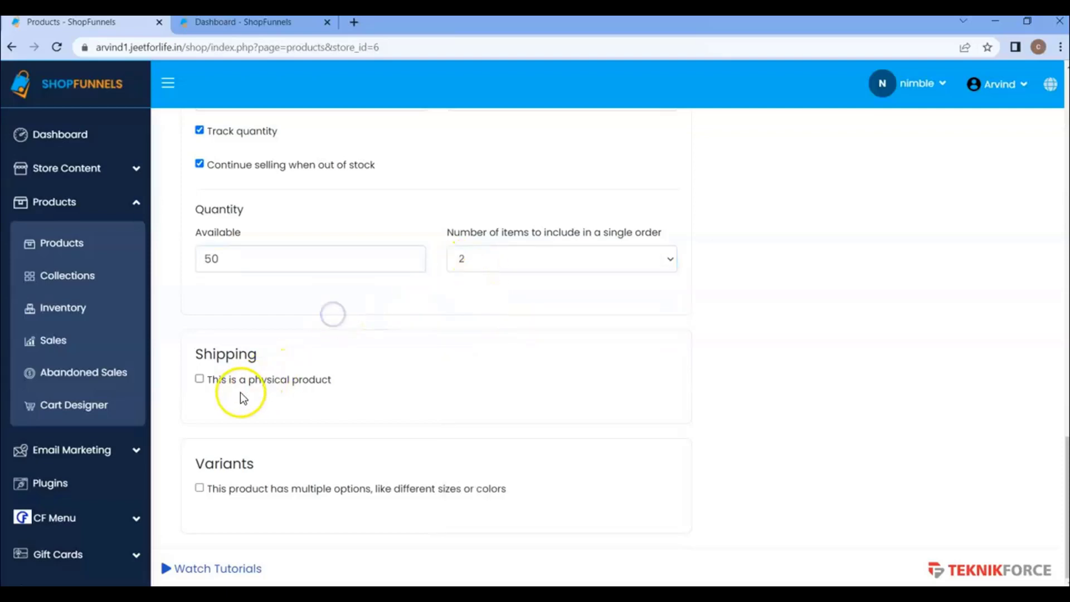
# Mark the item as a physical product and set its shipping weight to 150 g.
pyautogui.click(232, 380)
pyautogui.scroll(-1, 239, 312)
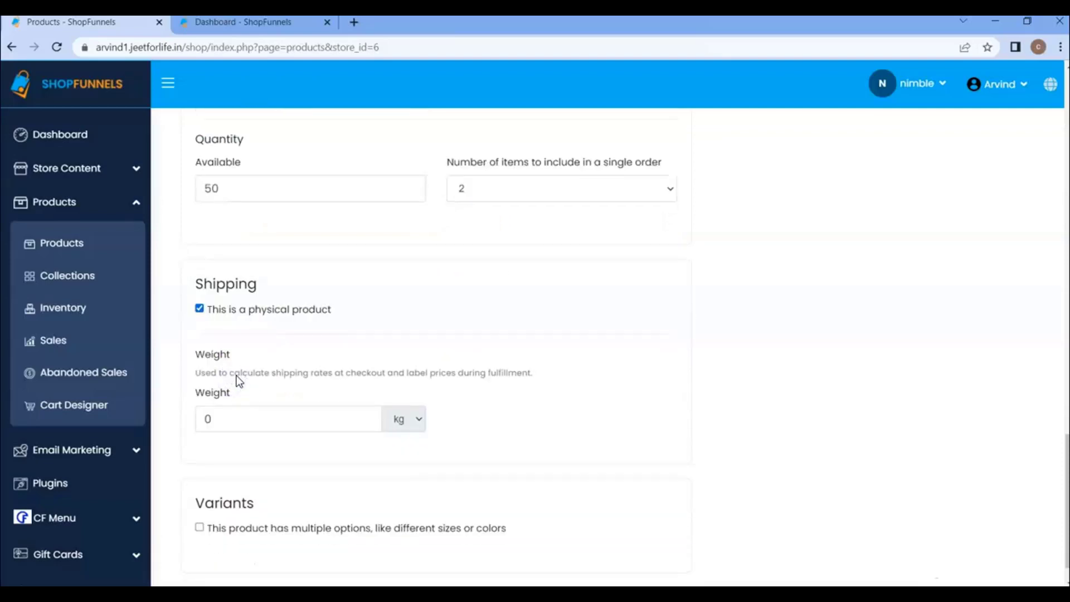
pyautogui.click(243, 420)
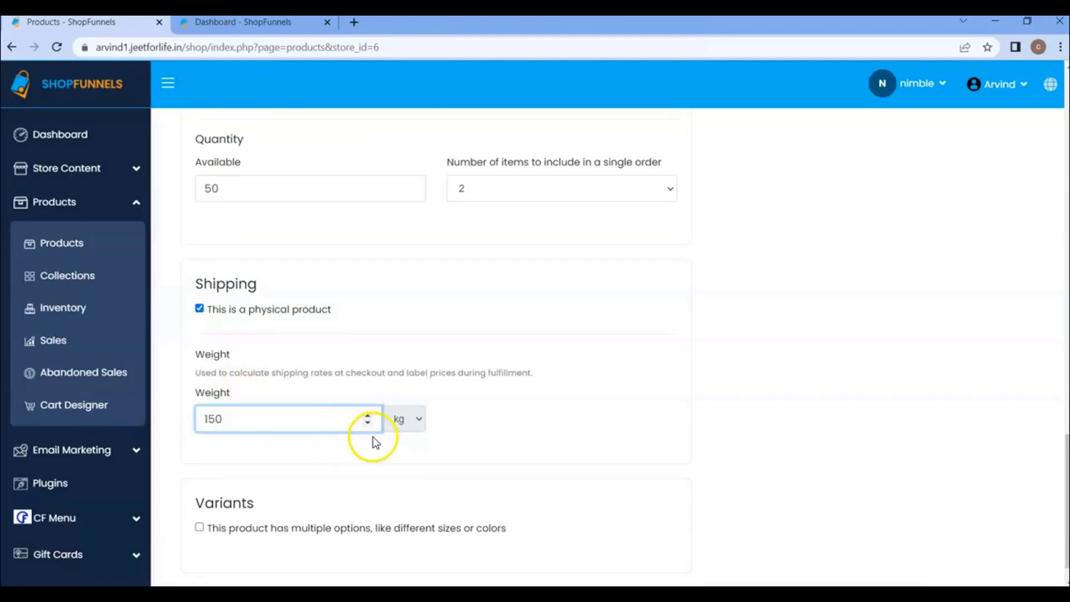
pyautogui.click(397, 421)
pyautogui.click(409, 478)
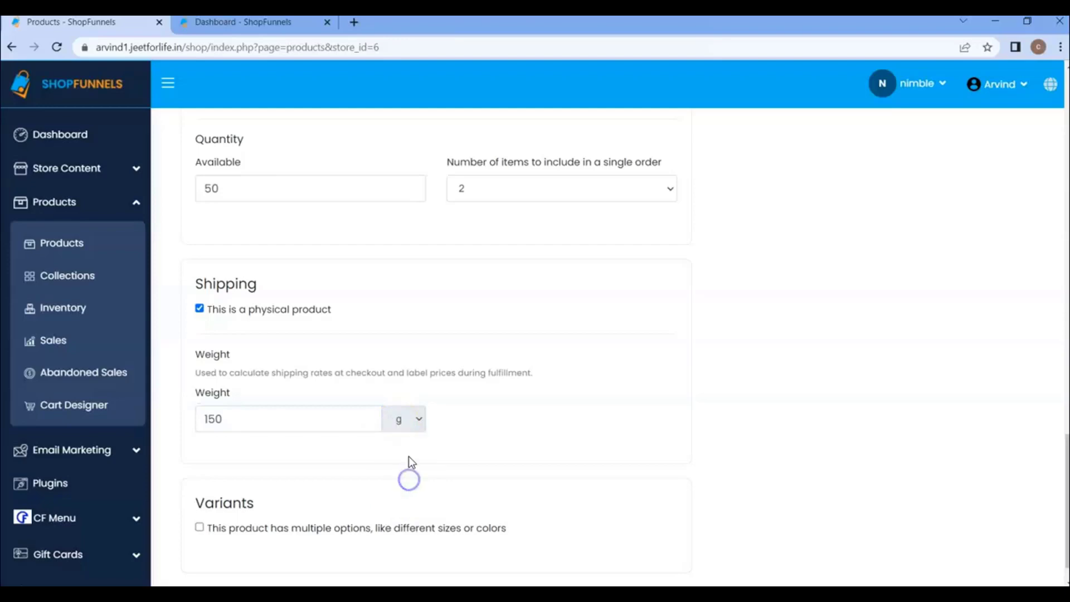
# Set the product status to Active and enter Man's Jeans as the product type.
pyautogui.scroll(-1, 409, 455)
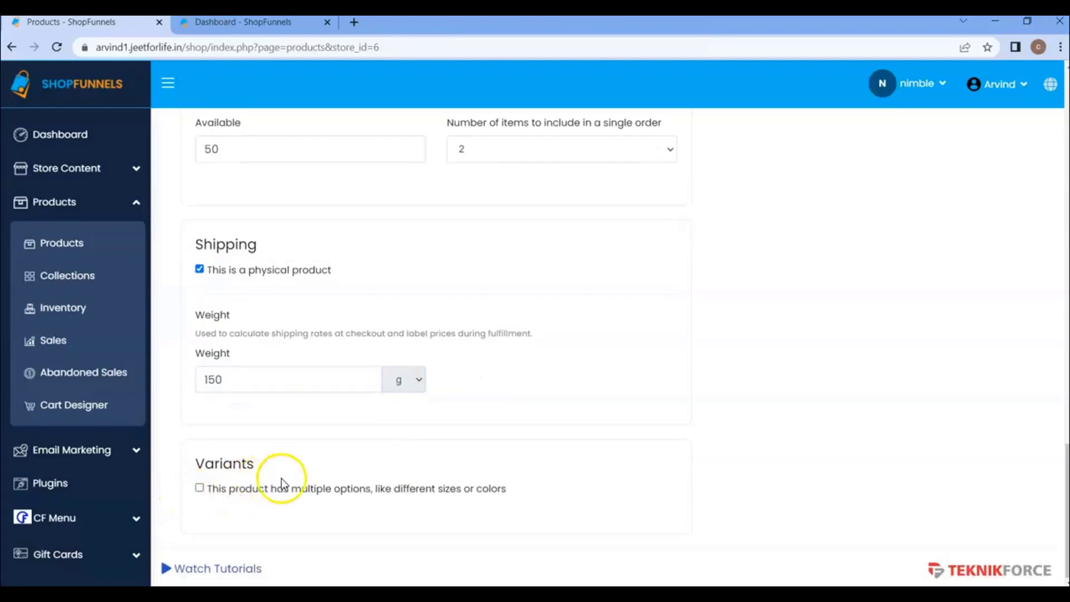
pyautogui.scroll(20, 569, 417)
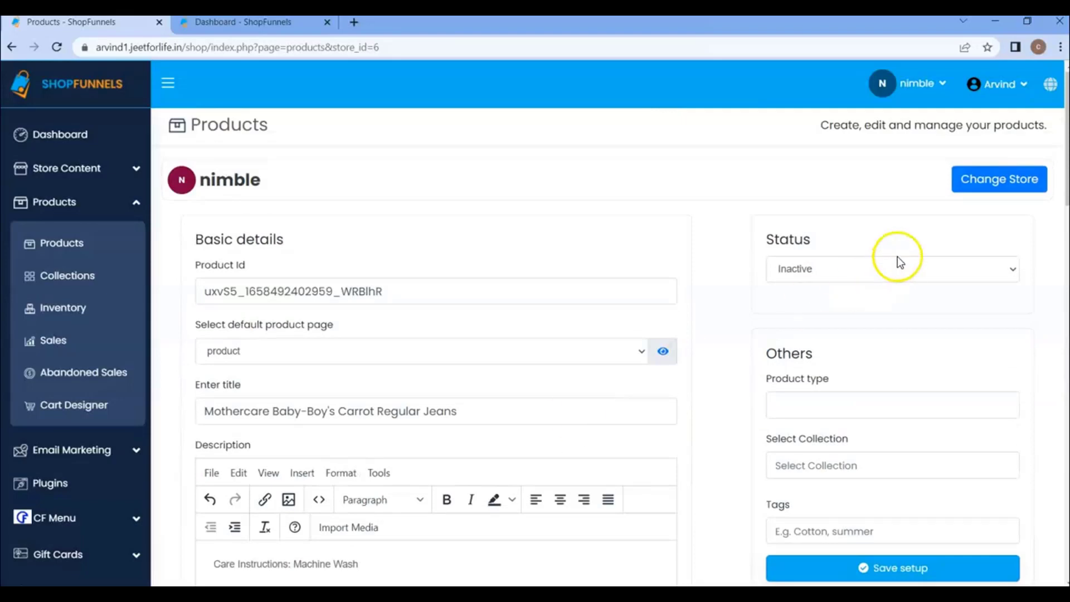
pyautogui.click(852, 272)
pyautogui.click(883, 286)
pyautogui.scroll(-1, 825, 318)
pyautogui.click(817, 328)
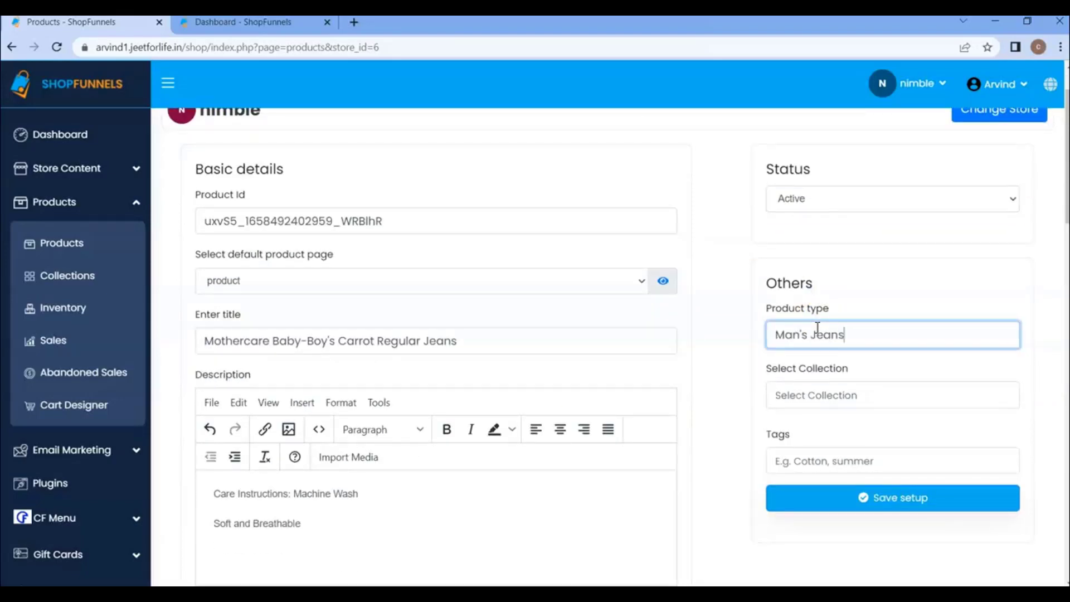
# View the available collections and enter jeans, men jeans as the product tags.
pyautogui.scroll(-1, 817, 326)
pyautogui.click(816, 325)
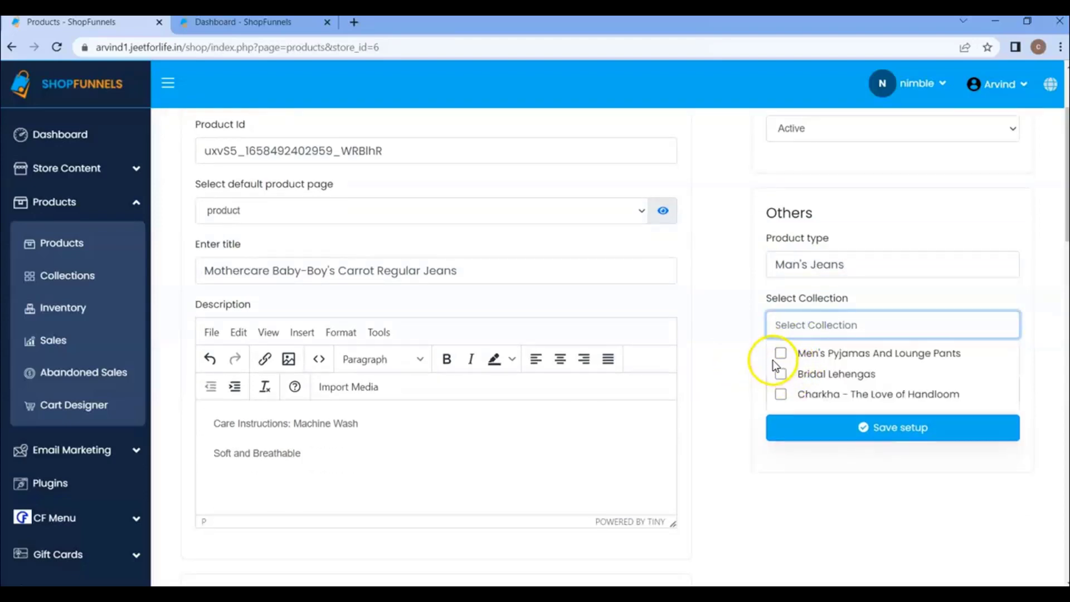
pyautogui.click(758, 365)
pyautogui.click(793, 391)
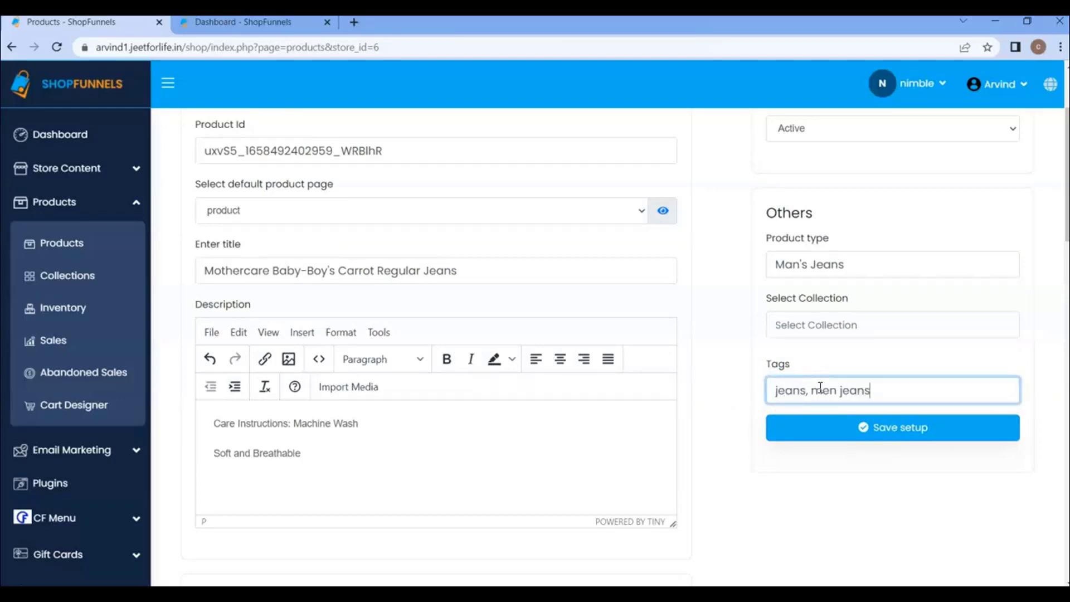
# Review the completed product form and save the product setup.
pyautogui.scroll(-12, 640, 375)
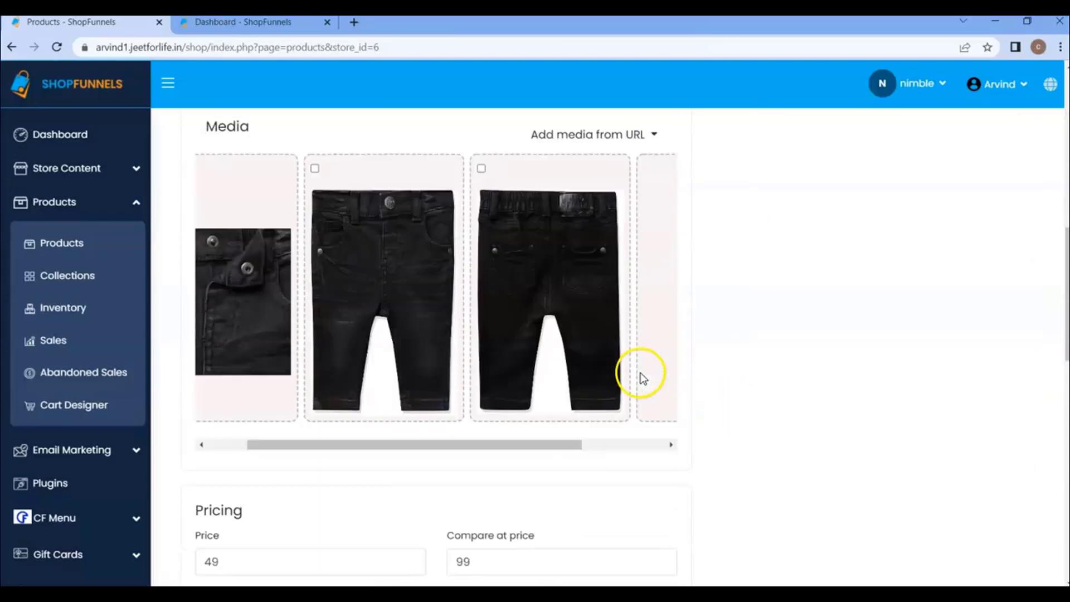
pyautogui.scroll(11, 640, 375)
pyautogui.click(915, 356)
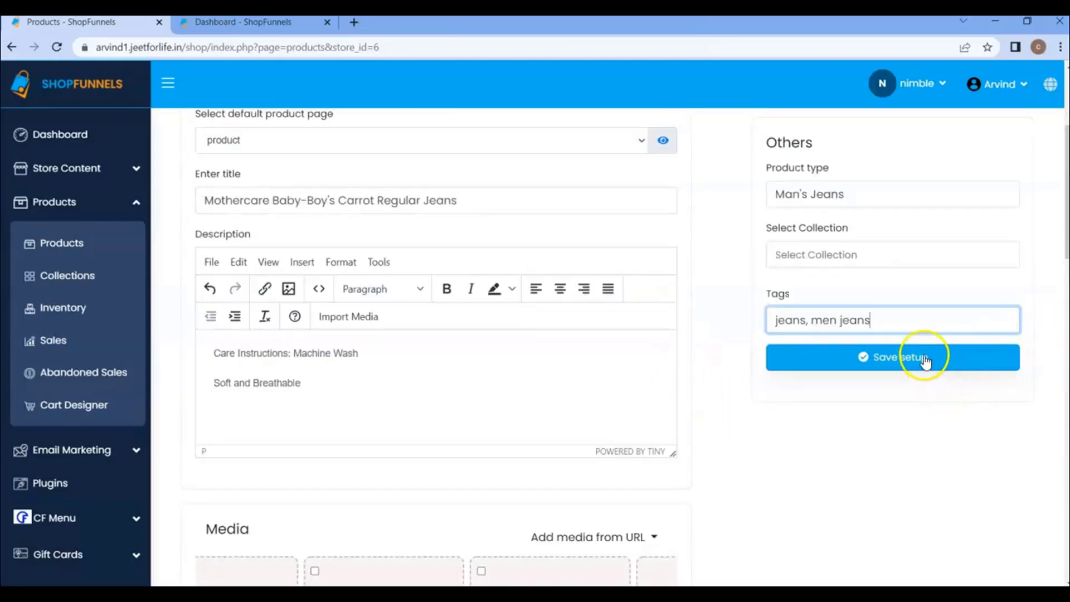
pyautogui.click(734, 365)
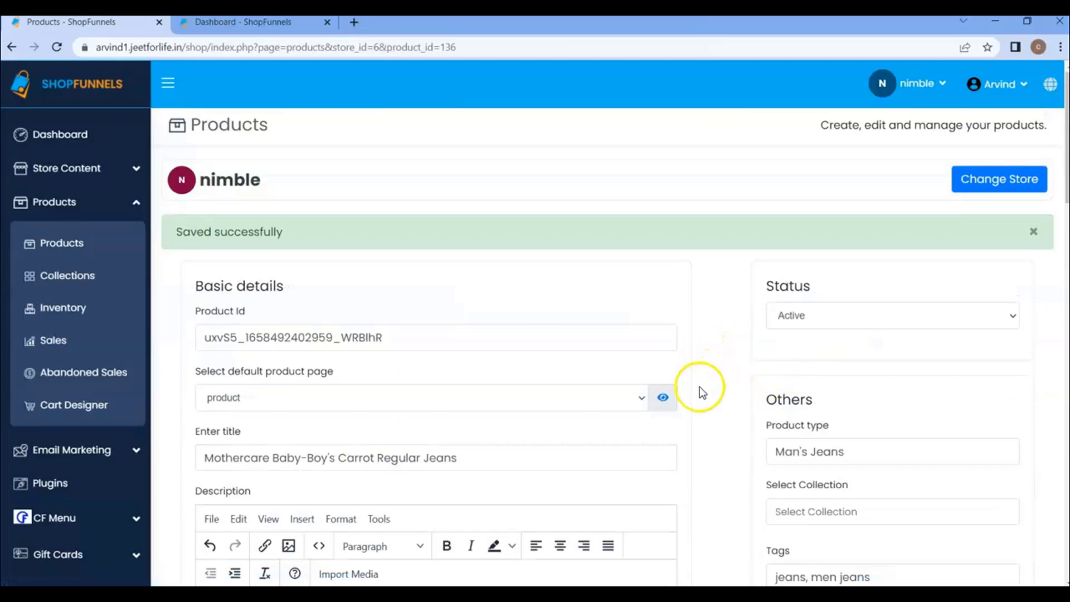
# Open the saved product's store page and examine its images, title, price and description.
pyautogui.click(664, 400)
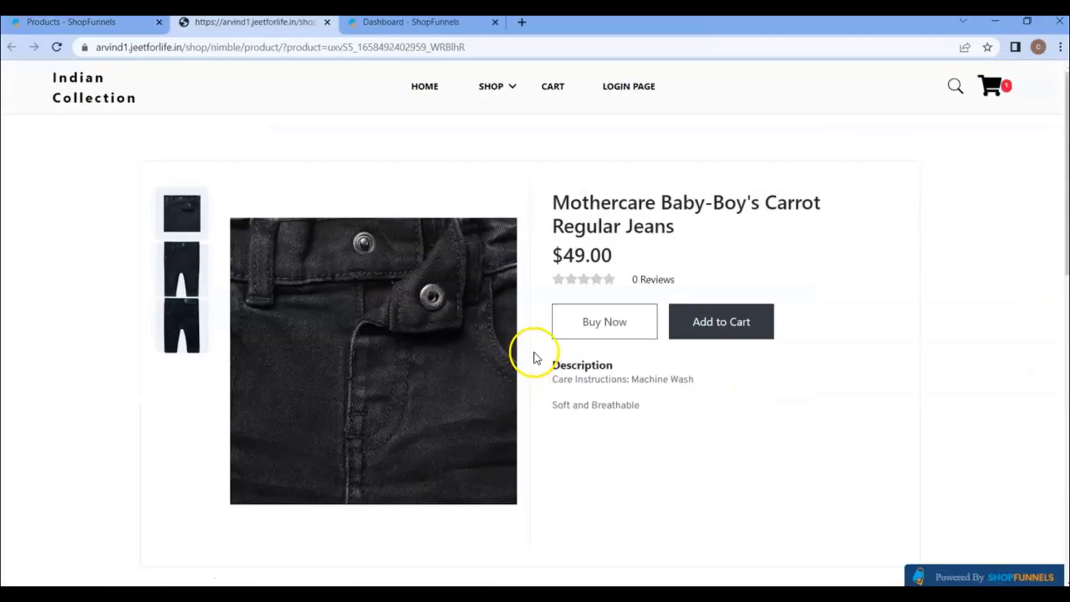
pyautogui.click(592, 329)
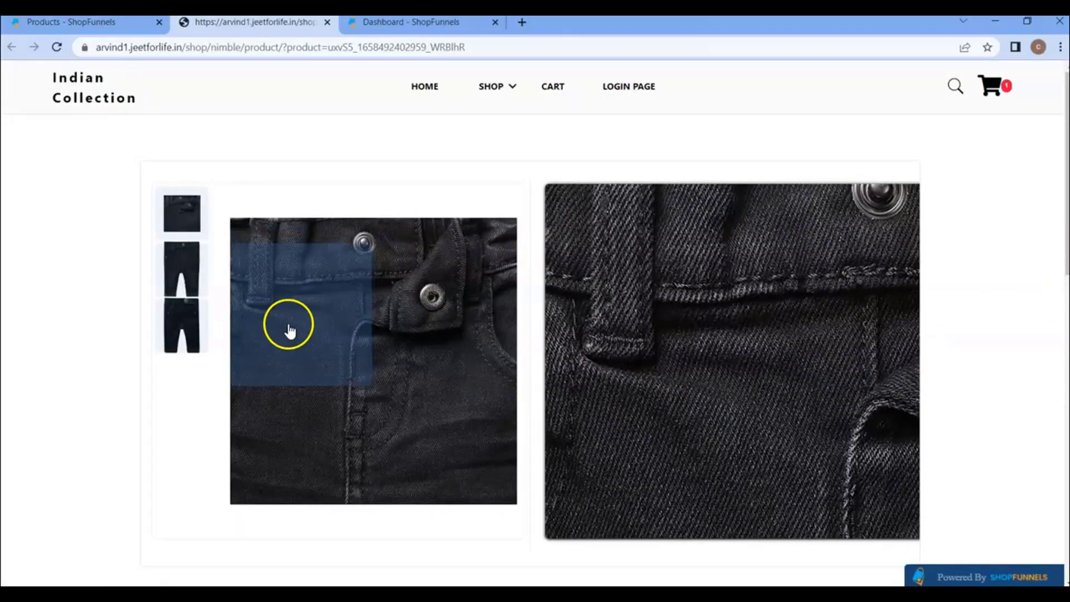
pyautogui.moveTo(553, 202); pyautogui.dragTo(714, 230)
pyautogui.moveTo(563, 255); pyautogui.dragTo(613, 256)
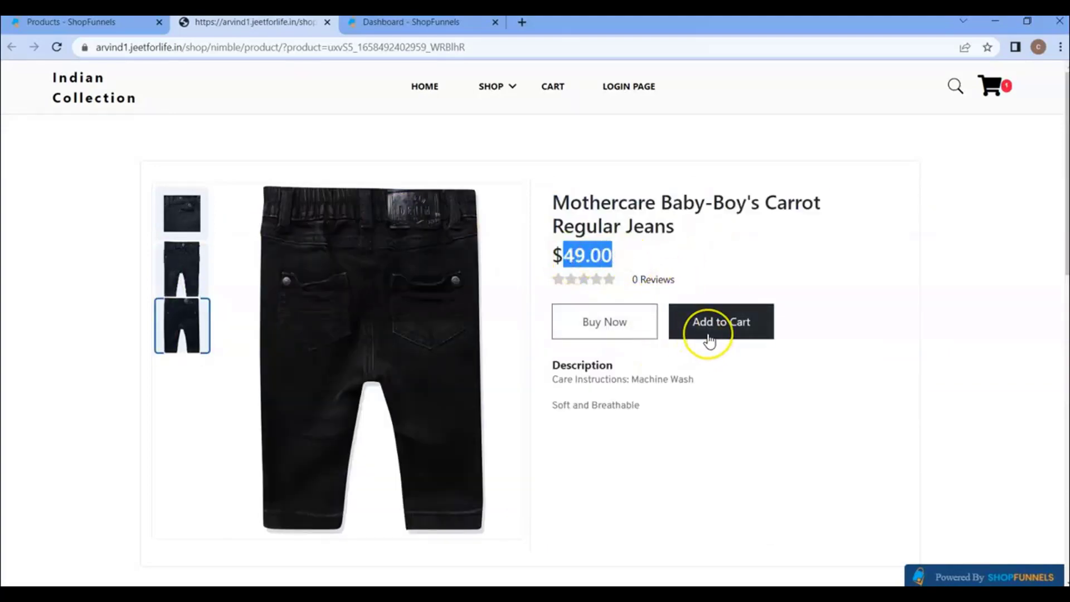
pyautogui.scroll(-3, 707, 339)
pyautogui.scroll(2, 710, 339)
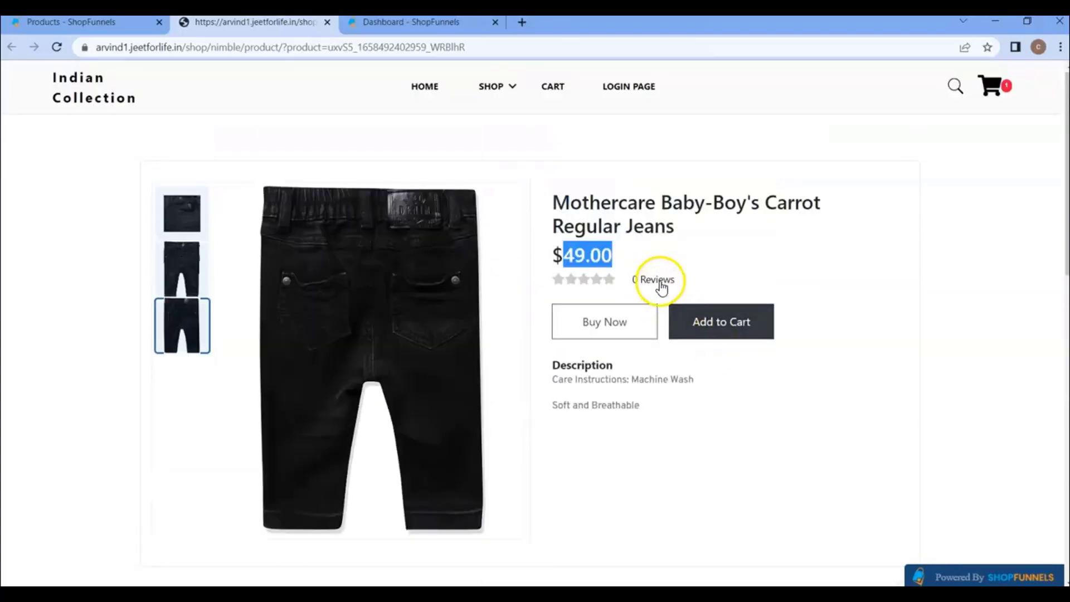
# Examine the customer ratings and reviews section of the product's store page.
pyautogui.click(657, 285)
pyautogui.scroll(2, 379, 307)
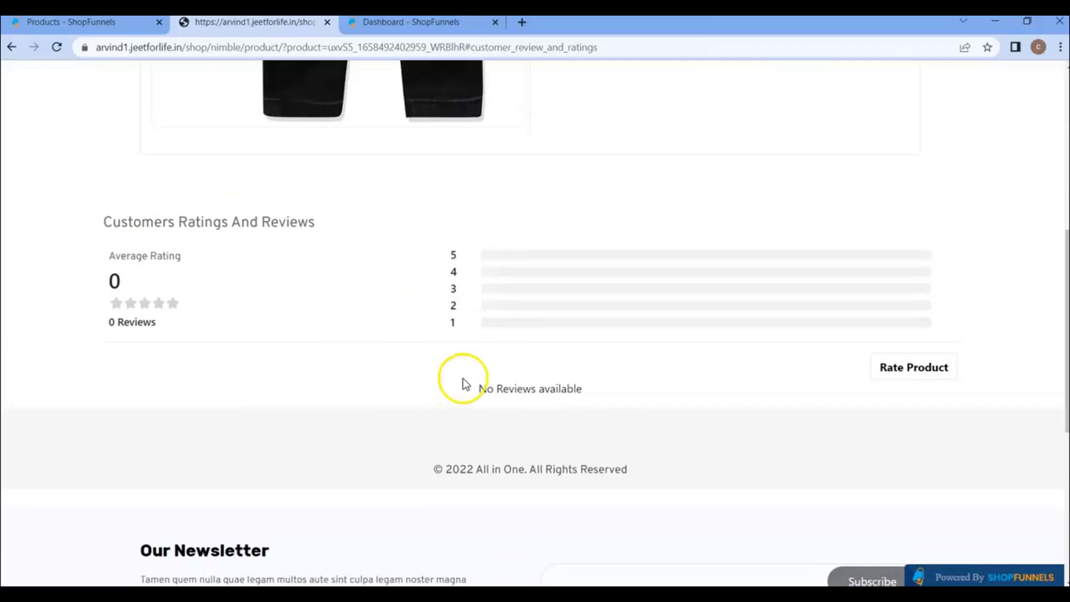
pyautogui.scroll(5, 420, 375)
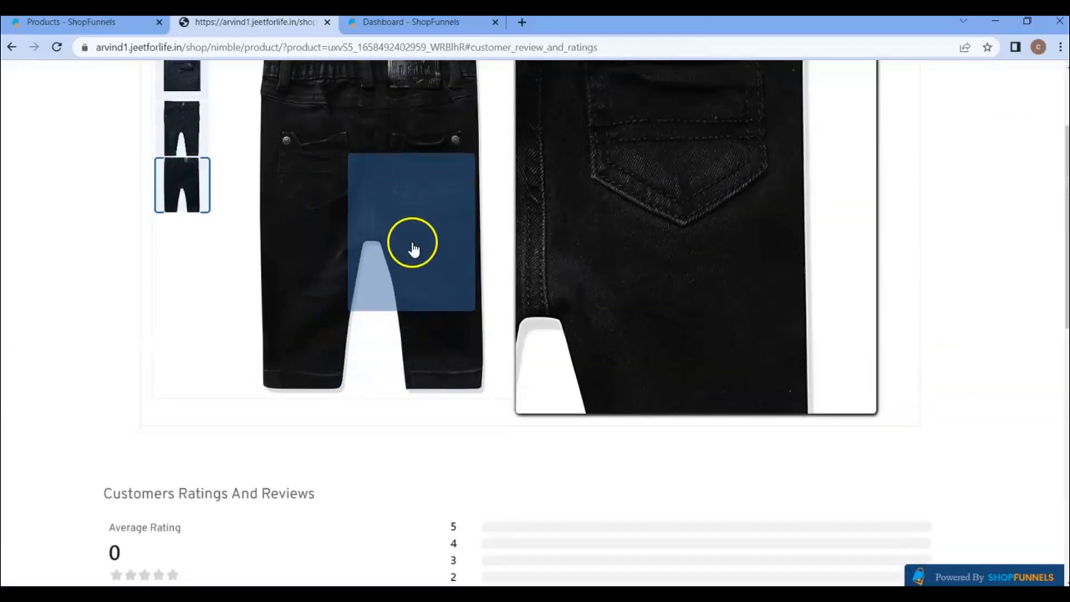
# Return to the store's product list in the admin and start adding another product.
pyautogui.hotkey('ctrl', 'shift', 'Tab')
pyautogui.click(100, 249)
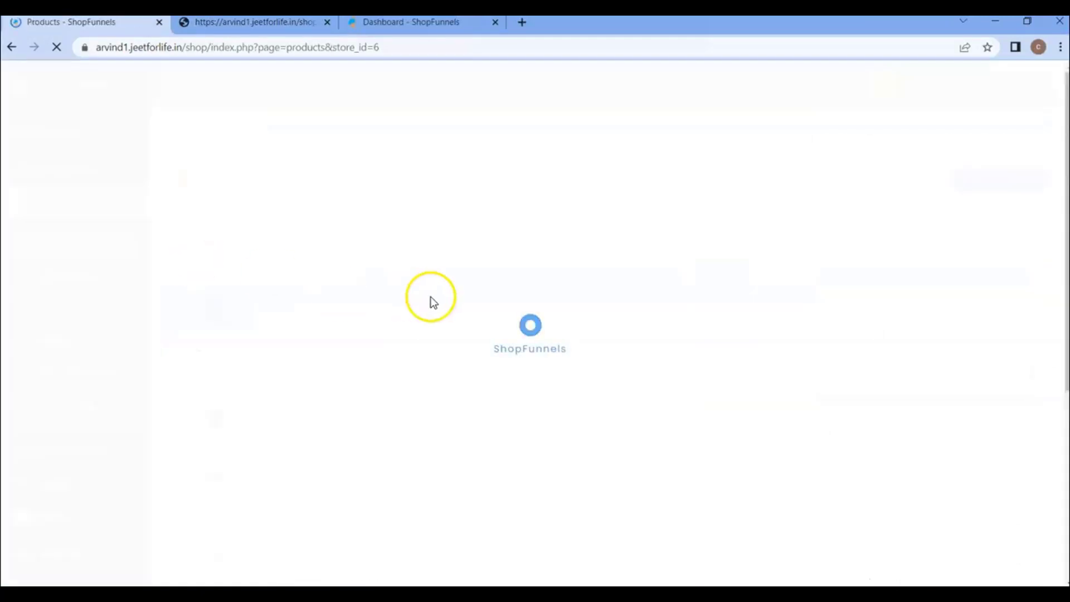
pyautogui.scroll(-5, 571, 317)
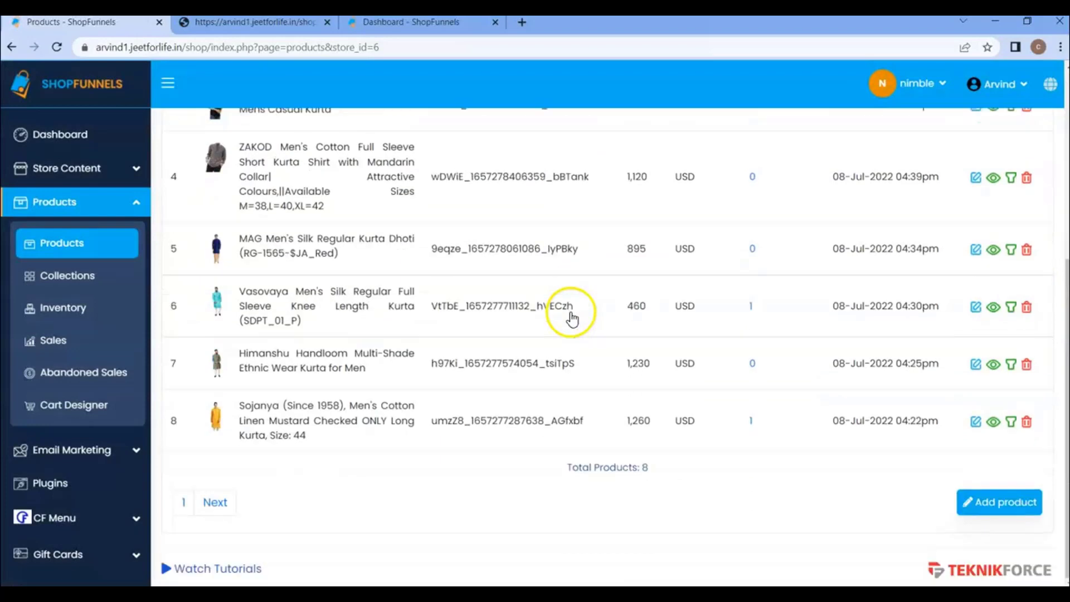
pyautogui.click(996, 506)
pyautogui.scroll(5, 594, 363)
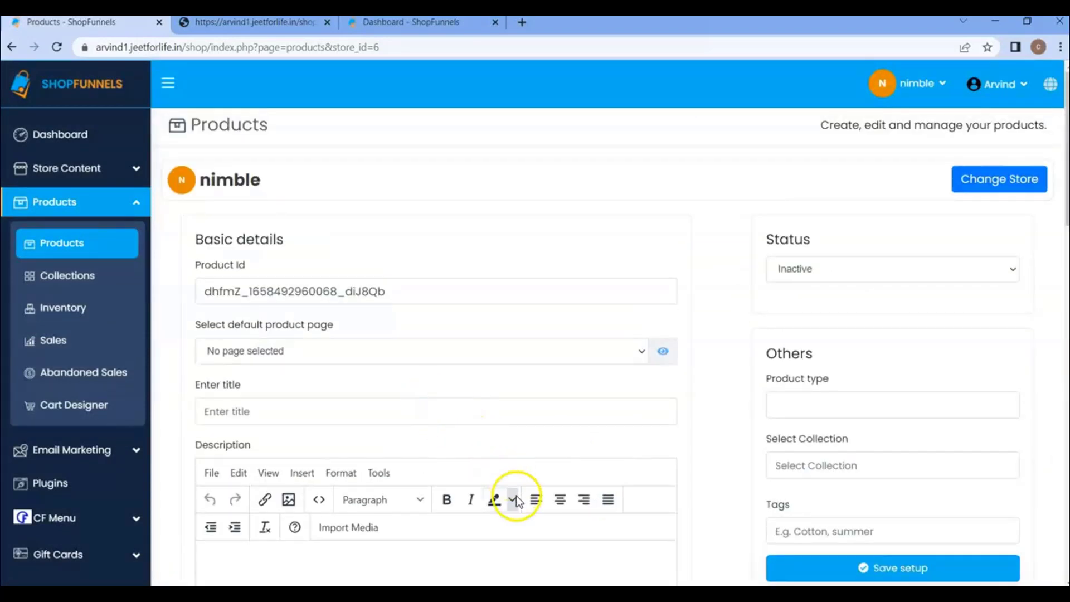
# Choose product as the default product page and enter the title Ben Martin Men's Denim Slim Fit Strechable Jeans.
pyautogui.click(285, 350)
pyautogui.click(248, 383)
pyautogui.click(251, 419)
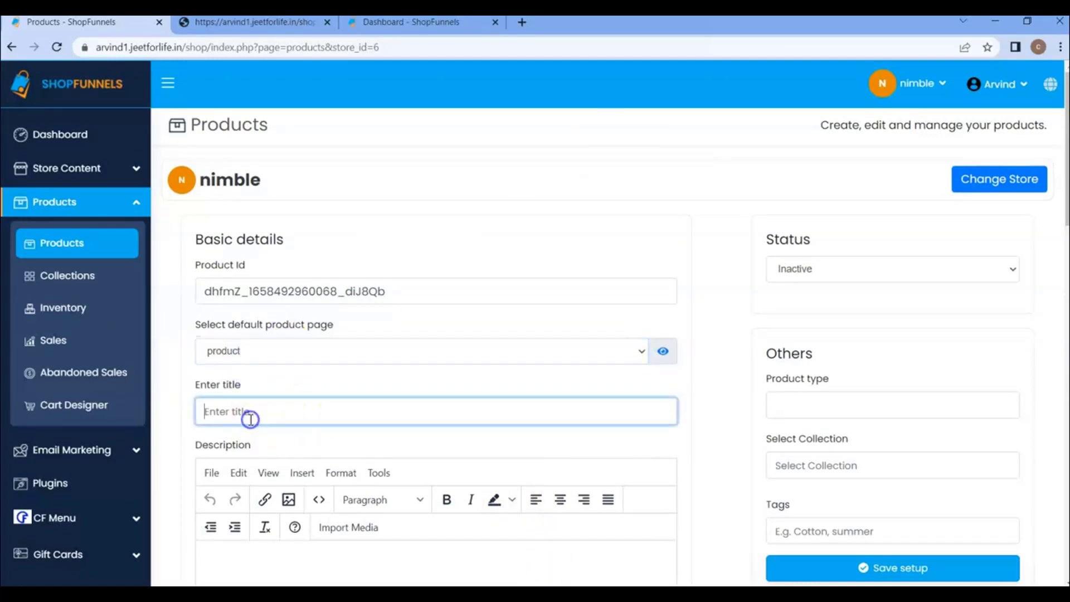
pyautogui.write("Ben Martin Men's Denim Slim Fit Strechable Jeans")
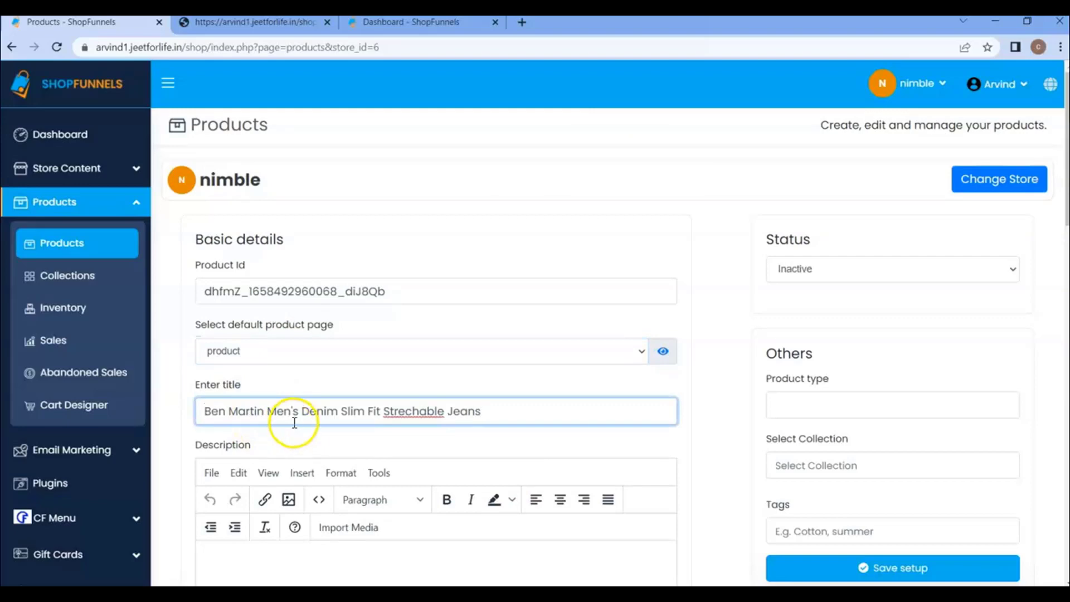
# Paste the copied jeans details, including pockets, length, quality and the size-chart disclaimer, into the product description.
pyautogui.scroll(-5, 432, 485)
pyautogui.click(372, 336)
pyautogui.hotkey('ctrl', 'v')
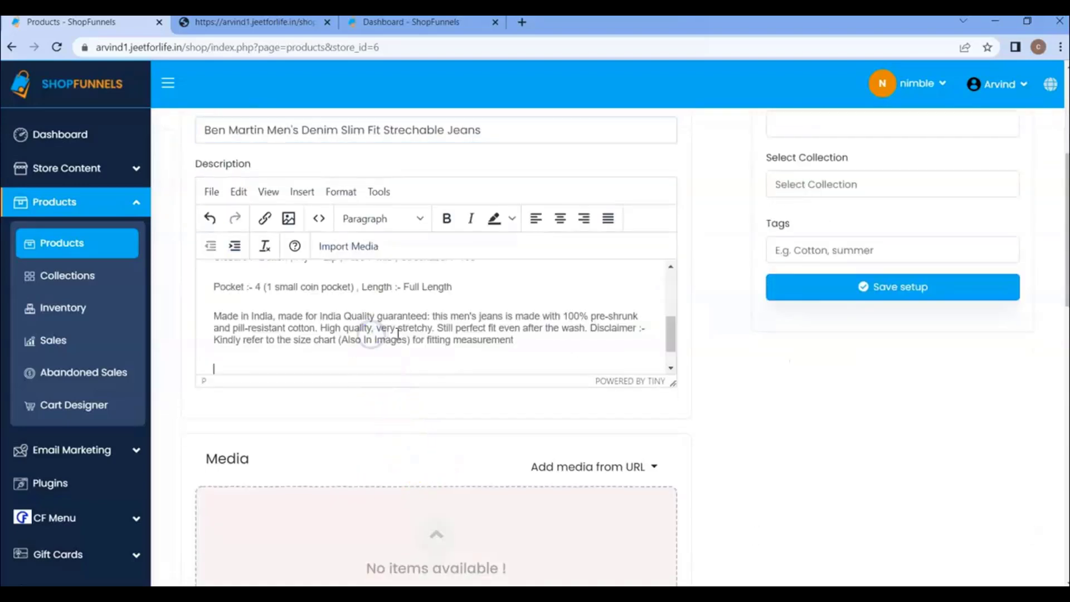
# Upload the image 51q-5EHRqlL._UL1440_.jpg to the media library.
pyautogui.scroll(-5, 425, 351)
pyautogui.scroll(-1, 412, 309)
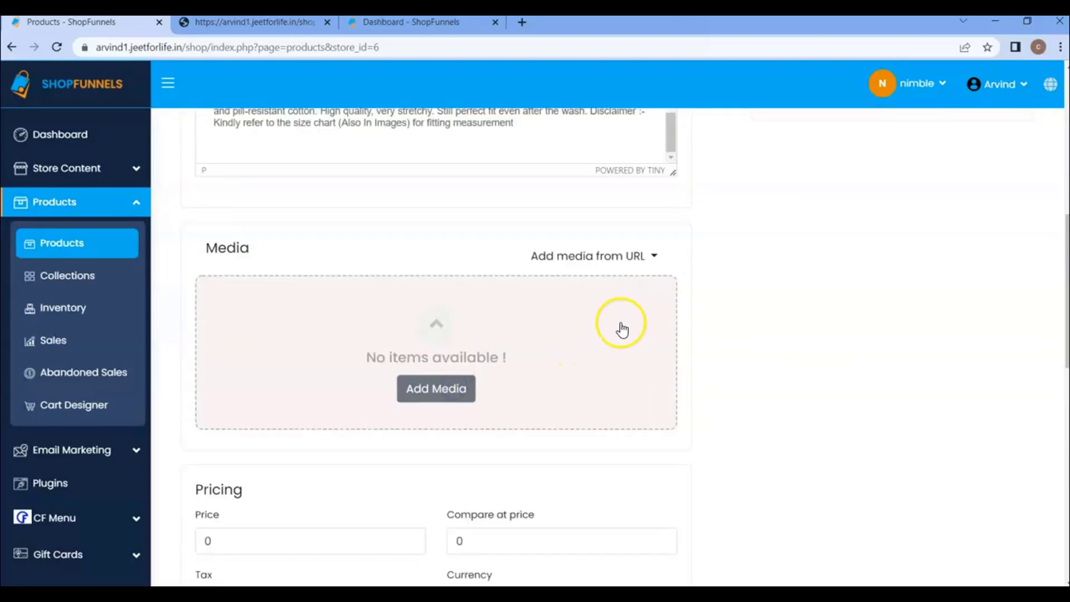
pyautogui.click(621, 327)
pyautogui.click(474, 226)
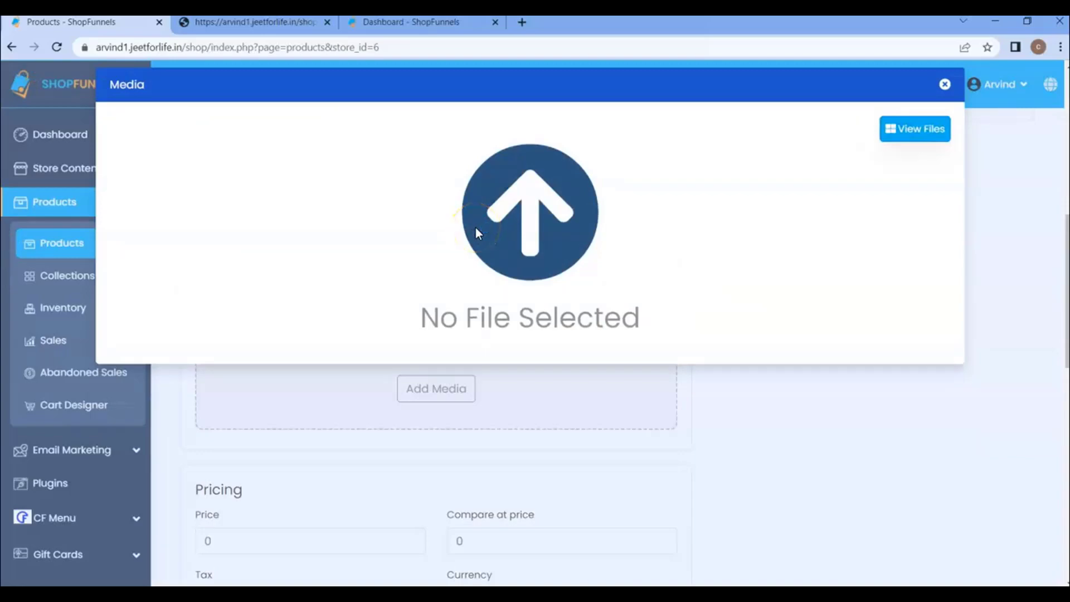
pyautogui.click(240, 134)
pyautogui.click(822, 365)
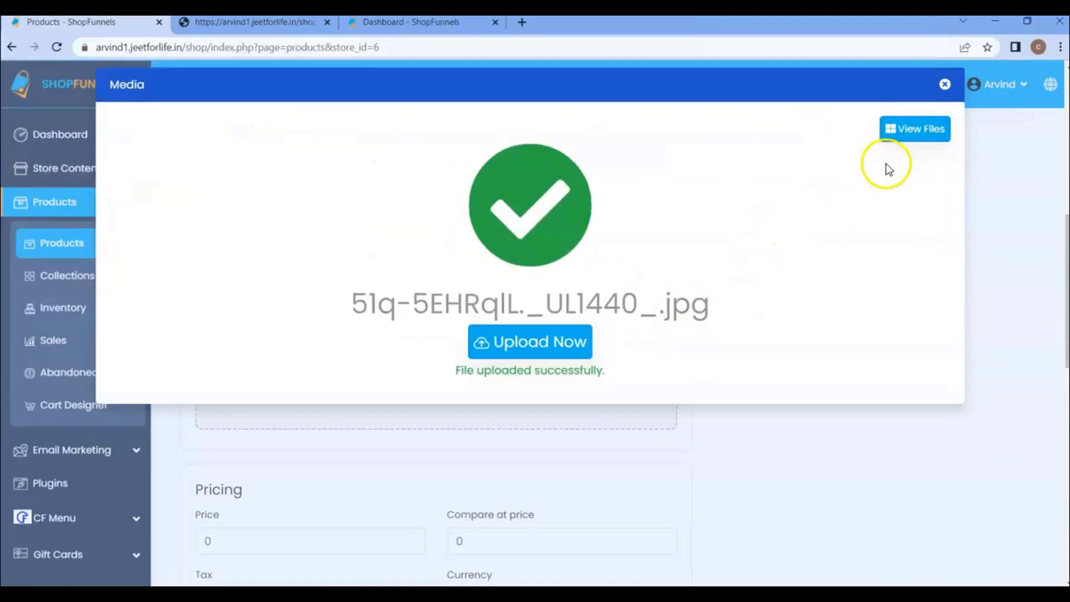
pyautogui.click(903, 140)
pyautogui.click(906, 134)
# Upload the image 51aKrm8hvtL._UL1440_.jpg to the media library.
pyautogui.click(534, 214)
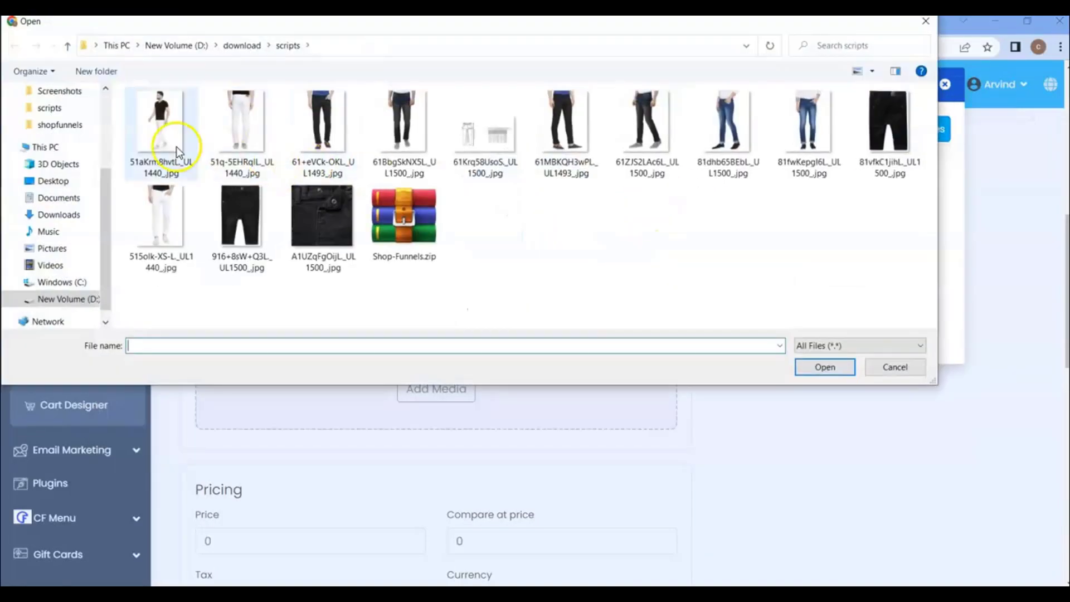
pyautogui.doubleClick(172, 134)
pyautogui.click(506, 342)
pyautogui.click(919, 132)
pyautogui.click(923, 132)
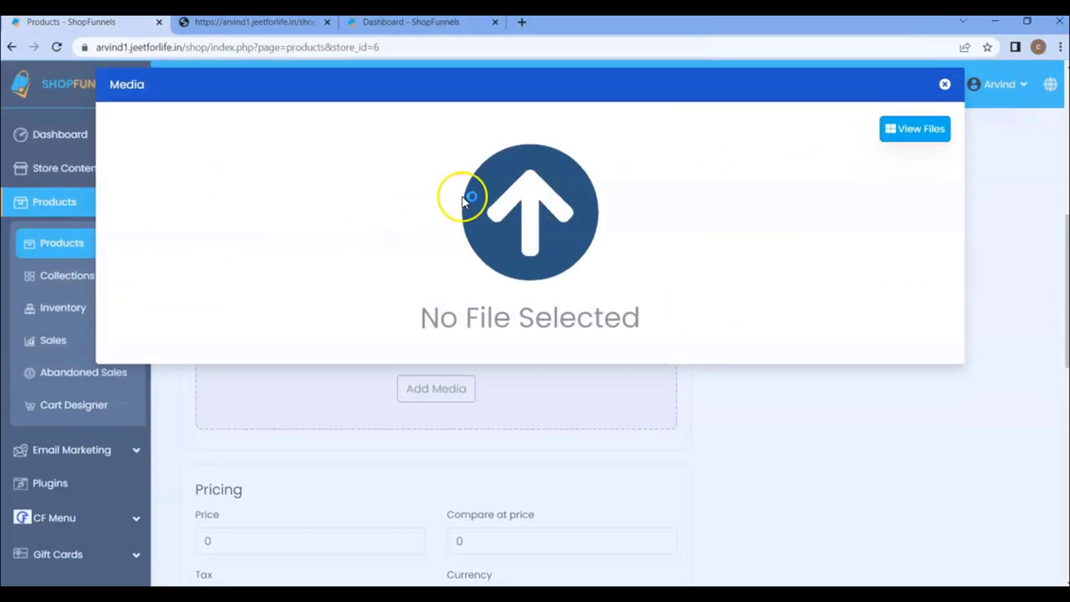
# Upload the image 61+eVCk-OKL._UL1493_.jpg to the media library.
pyautogui.click(468, 200)
pyautogui.doubleClick(317, 112)
pyautogui.click(537, 351)
pyautogui.click(914, 129)
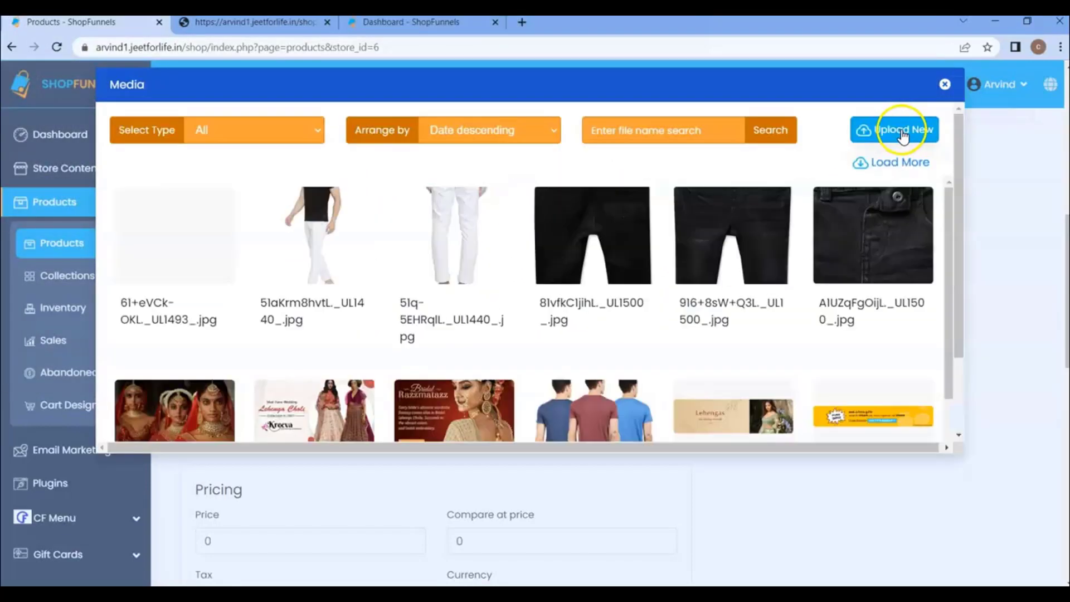
pyautogui.click(898, 126)
# Import the white jeans images 515olk-XS-L._UL1440_.jpg and 51q-5EHRqlL._UL1440_.jpg into the product media.
pyautogui.click(546, 211)
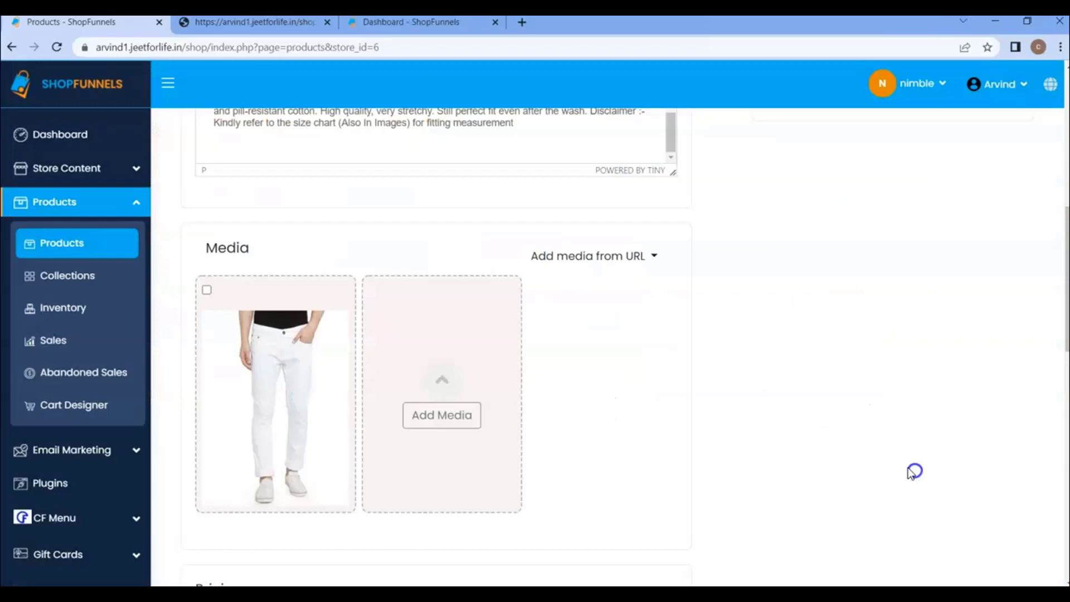
pyautogui.click(442, 415)
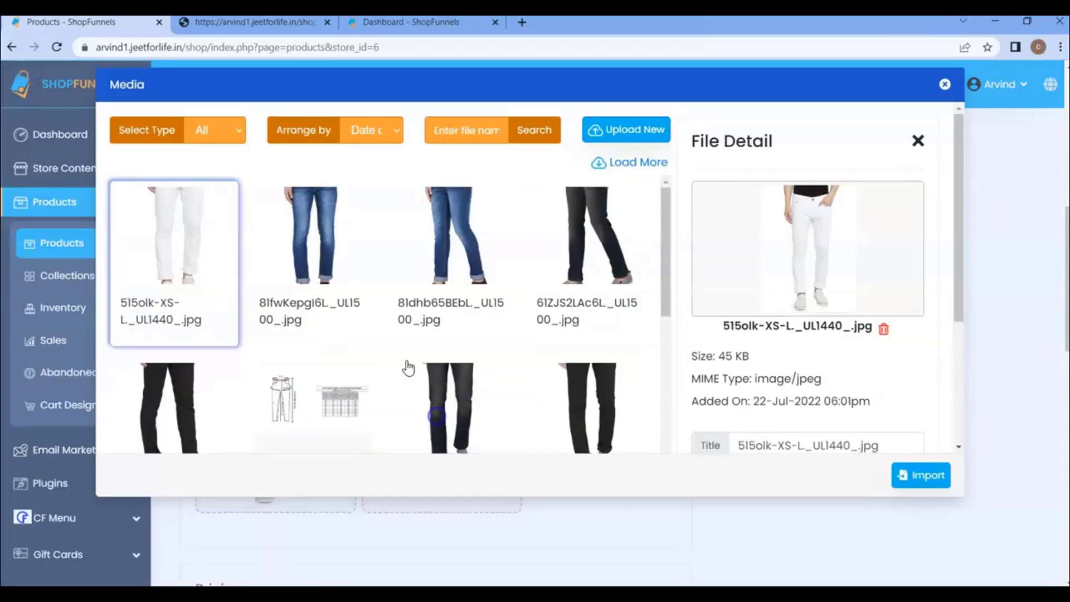
pyautogui.scroll(-3, 353, 318)
pyautogui.click(353, 317)
pyautogui.click(925, 473)
# Import the side-view image 51aKrm8hvtL._UL1440_.jpg as another product media item.
pyautogui.click(548, 426)
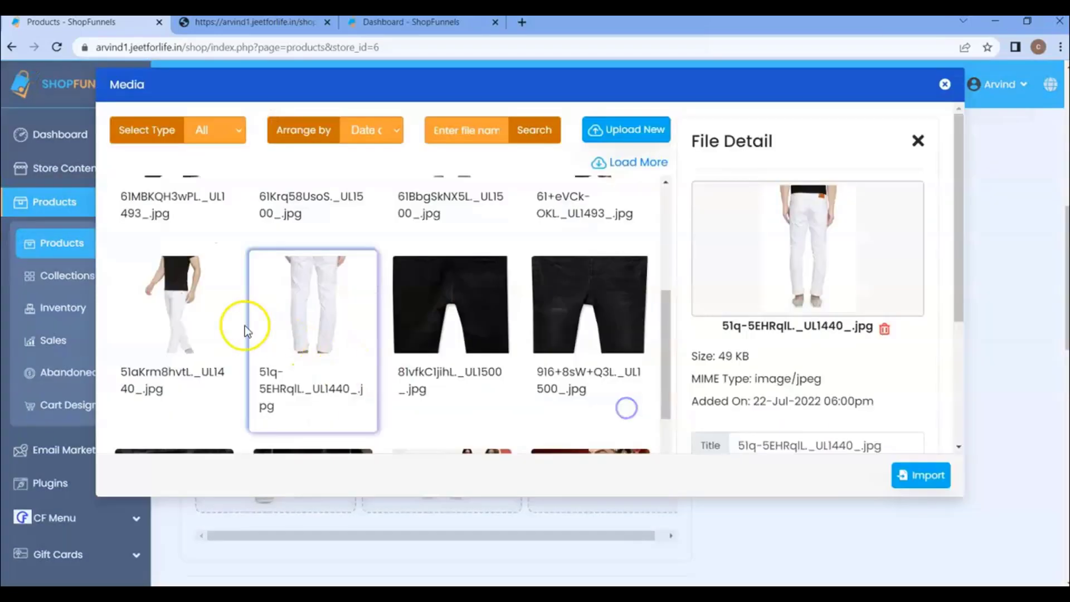
pyautogui.click(231, 320)
pyautogui.click(922, 475)
pyautogui.hscroll(3, 606, 506)
# Import the size chart image 61Krq58UsoS._UL1500_.jpg into the product media.
pyautogui.click(597, 415)
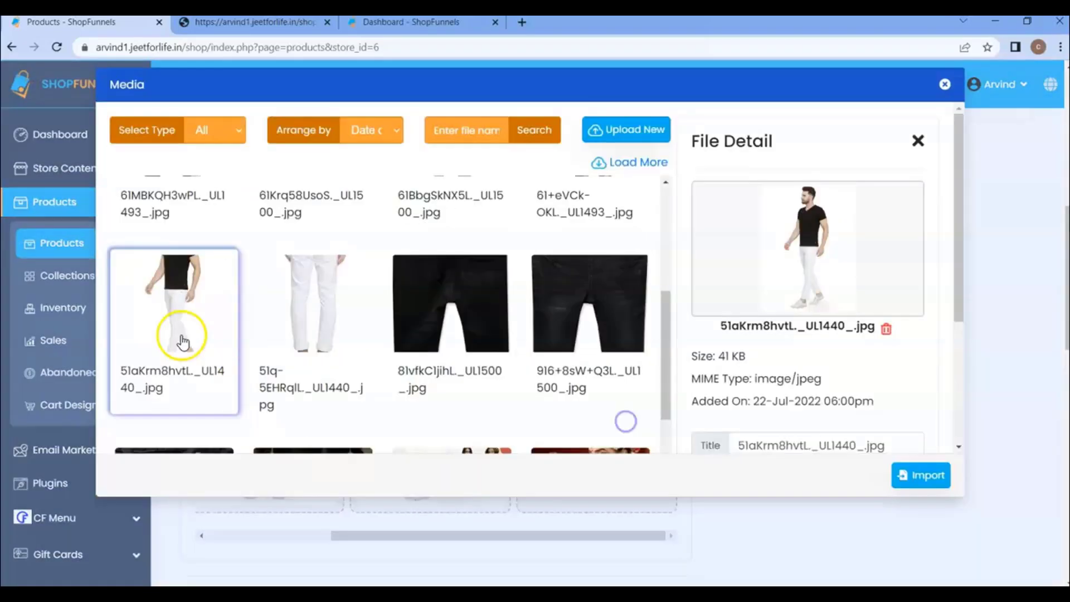
pyautogui.scroll(3, 223, 334)
pyautogui.click(262, 331)
pyautogui.click(922, 473)
# Set the price to 59, the compare-at price to 99 and the tax to 2, with US Dollar as the currency.
pyautogui.scroll(-4, 580, 462)
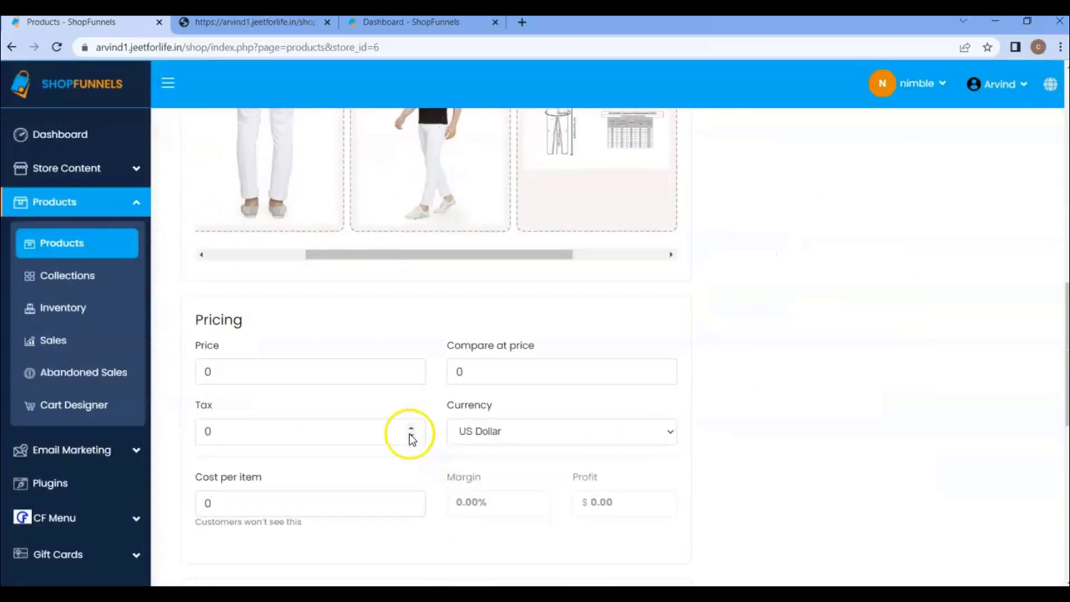
pyautogui.click(231, 373)
pyautogui.click(527, 368)
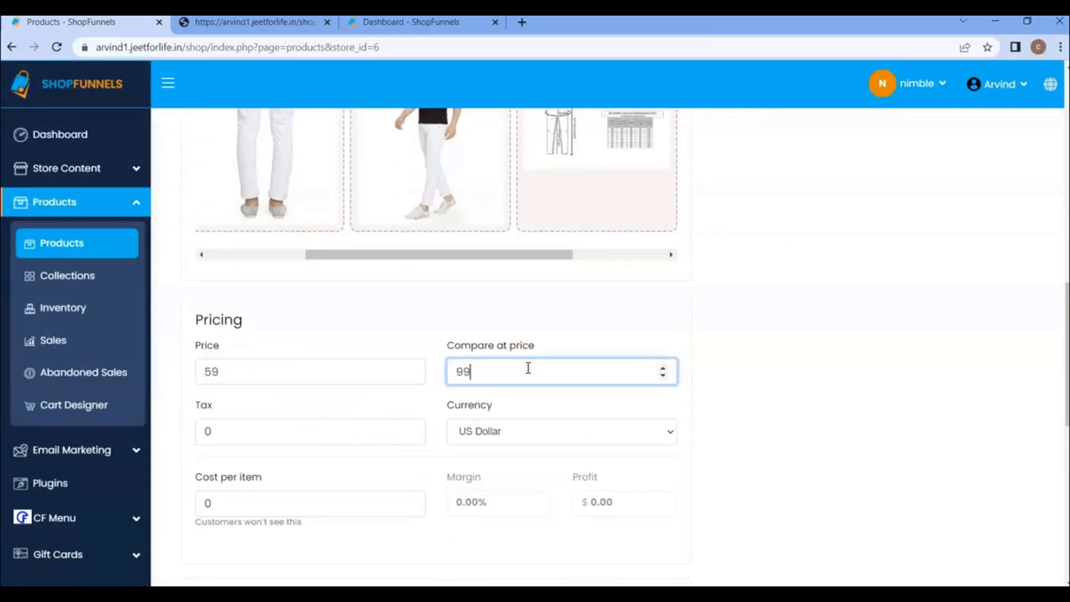
pyautogui.click(356, 434)
pyautogui.scroll(-1, 363, 442)
pyautogui.click(497, 373)
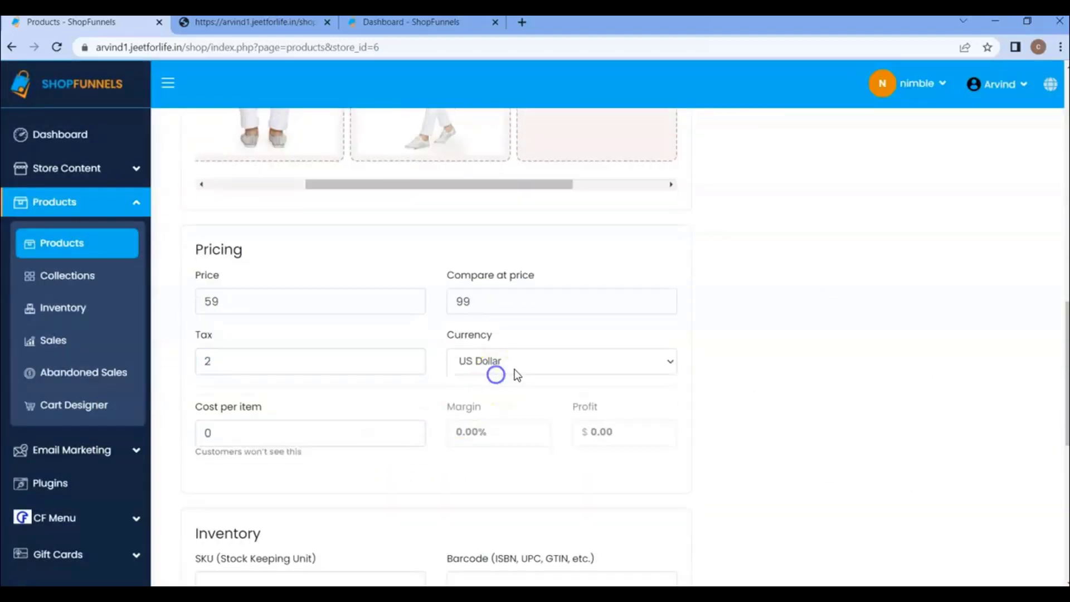
pyautogui.scroll(-20, 524, 313)
pyautogui.click(736, 353)
# Set the cost per item to 29.
pyautogui.click(283, 442)
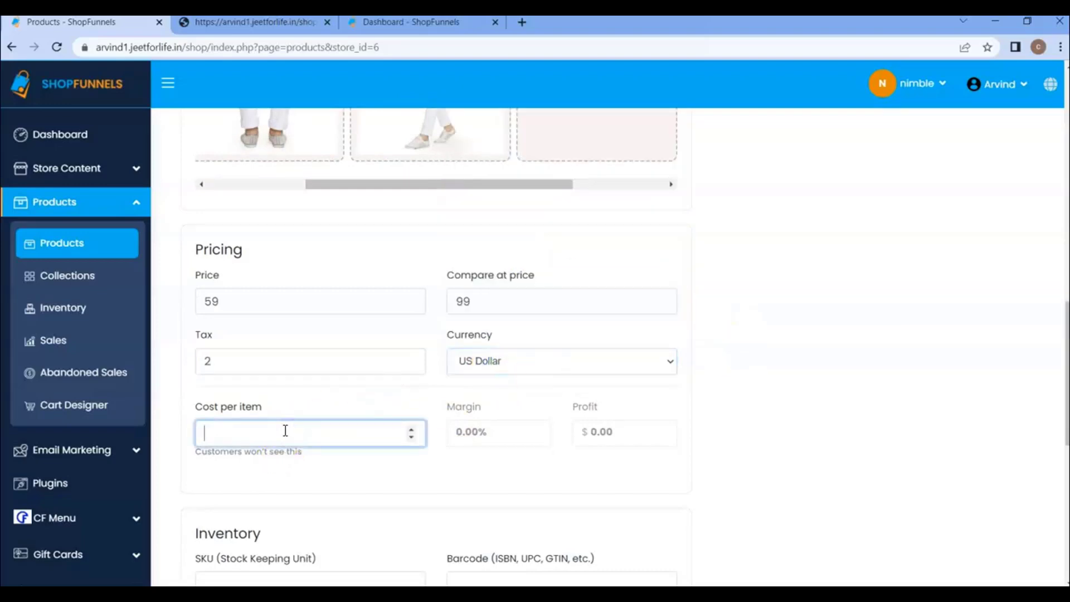
pyautogui.click(494, 437)
pyautogui.scroll(-5, 625, 444)
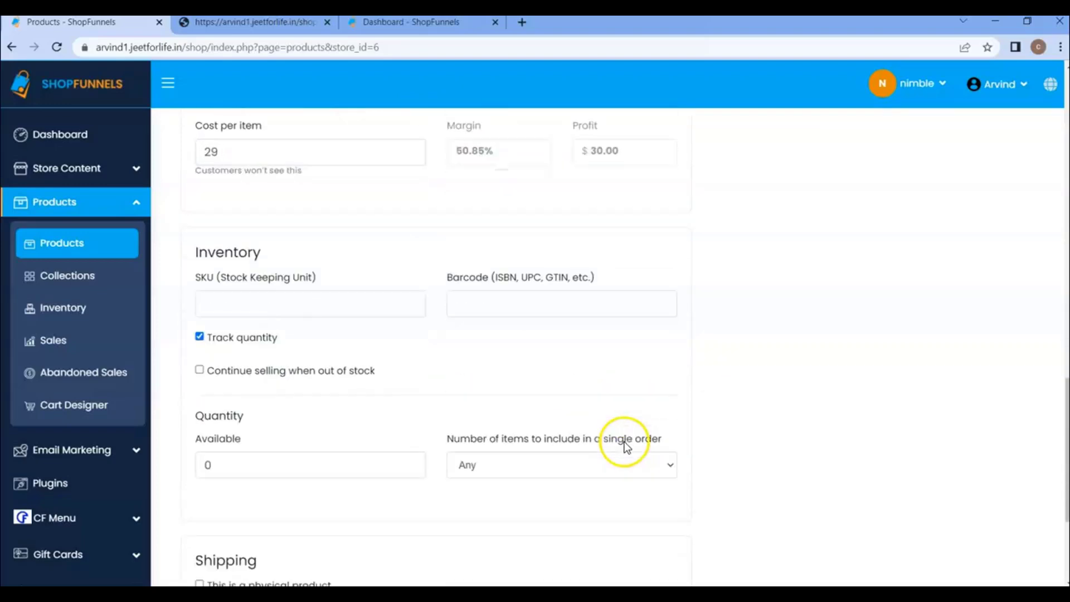
pyautogui.click(322, 308)
pyautogui.write('5')
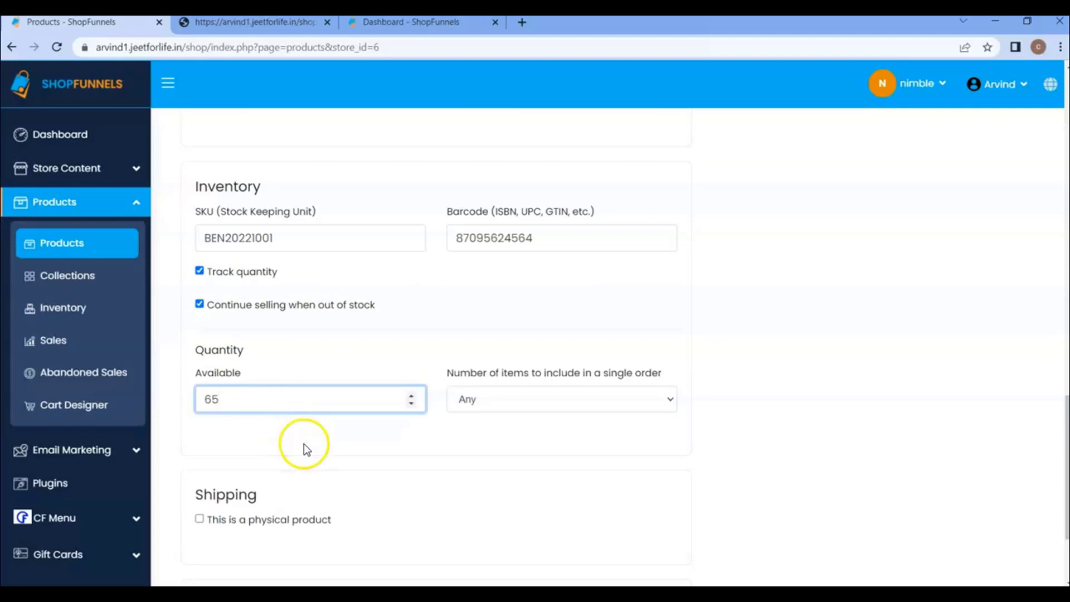
pyautogui.click(437, 447)
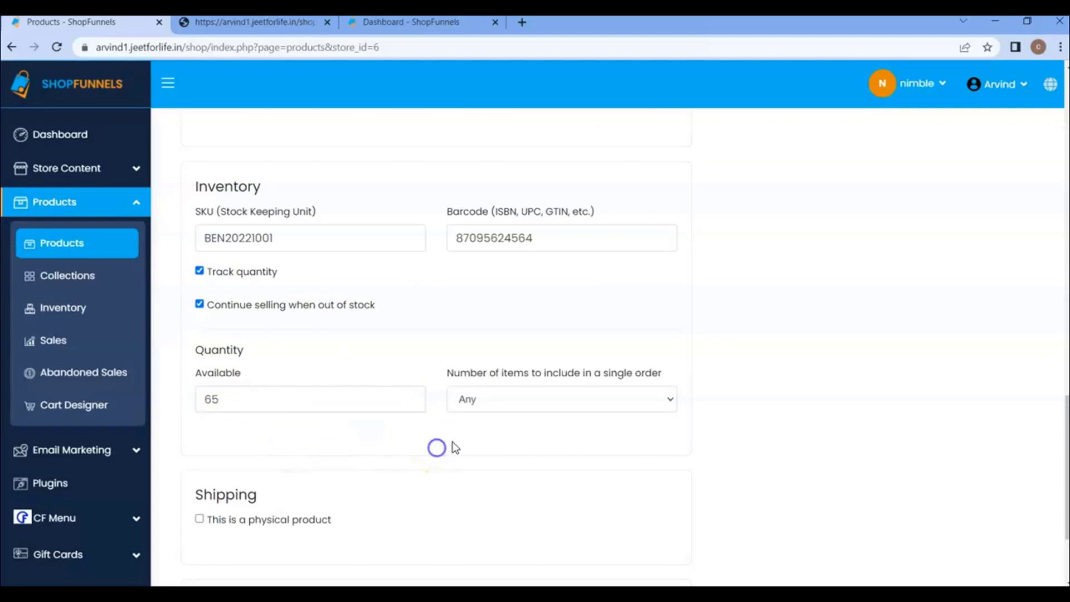
# Mark the item as a physical product and set its shipping weight to 160 g.
pyautogui.click(198, 519)
pyautogui.scroll(-4, 279, 375)
pyautogui.click(276, 383)
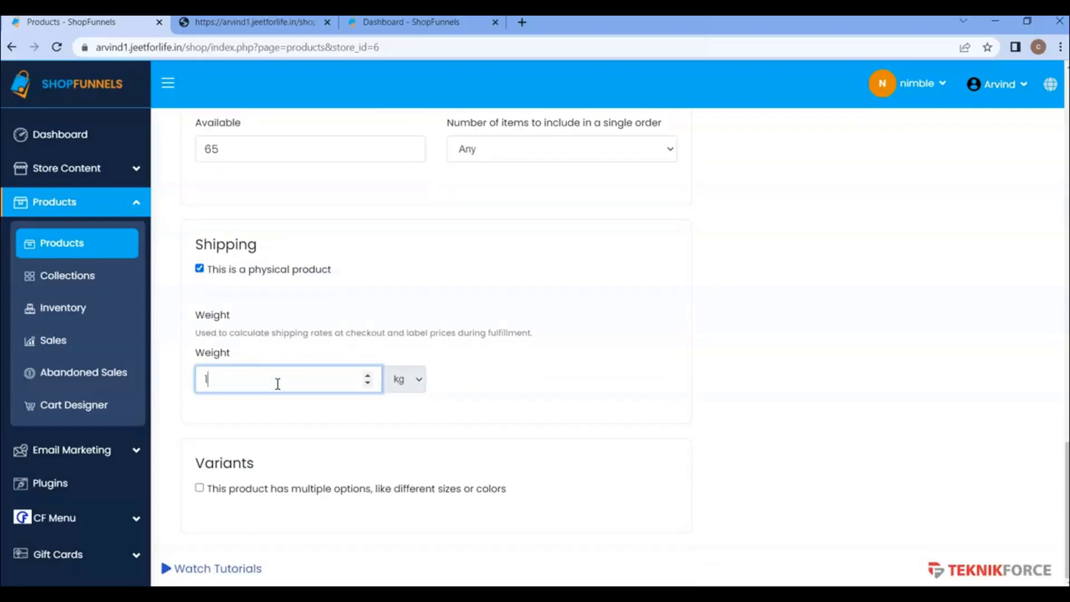
pyautogui.click(416, 380)
pyautogui.click(424, 437)
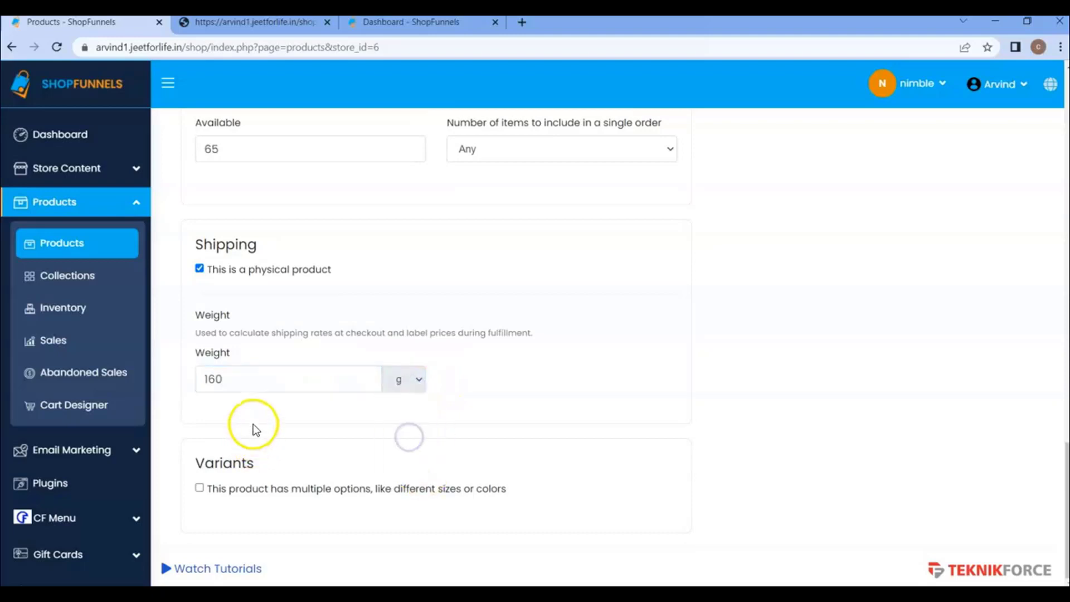
# Enable multiple product options and define a first option, Color, with the values blue, brown and black.
pyautogui.click(201, 490)
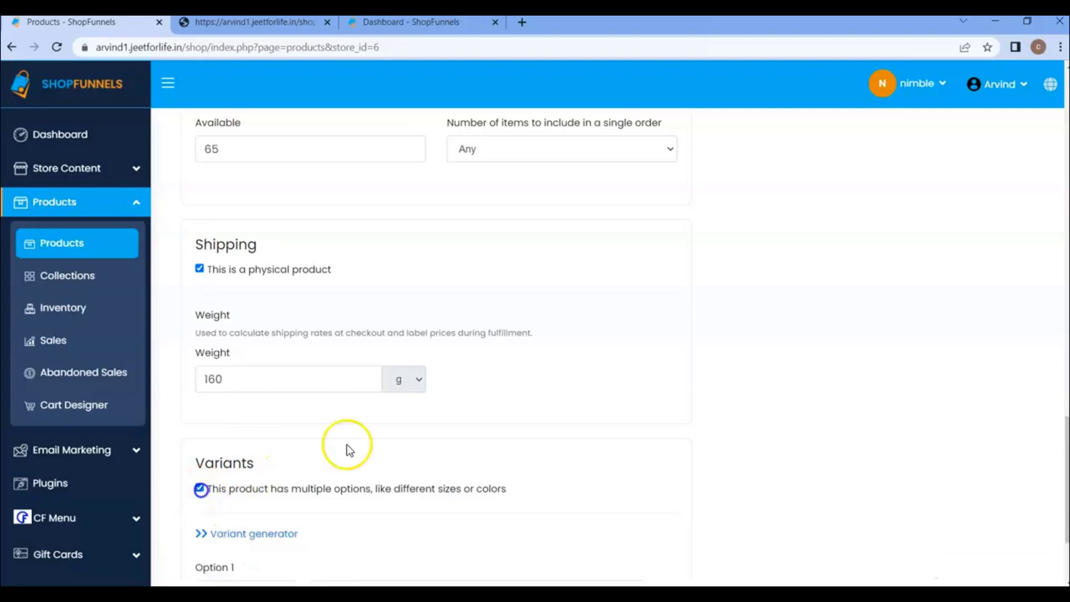
pyautogui.scroll(-3, 351, 447)
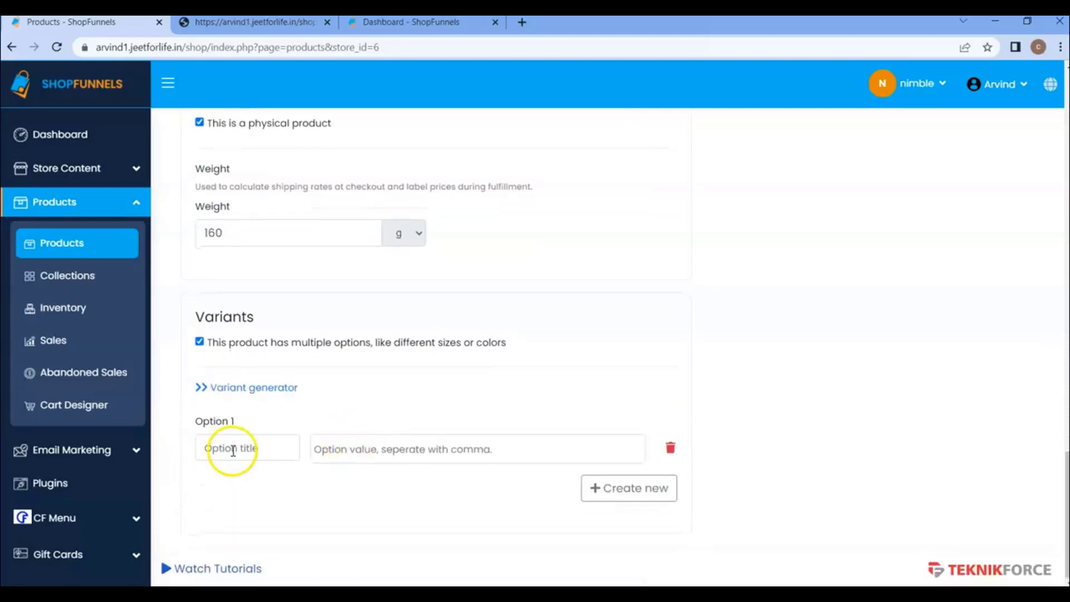
pyautogui.click(232, 447)
pyautogui.write('color')
pyautogui.click(217, 477)
pyautogui.click(350, 449)
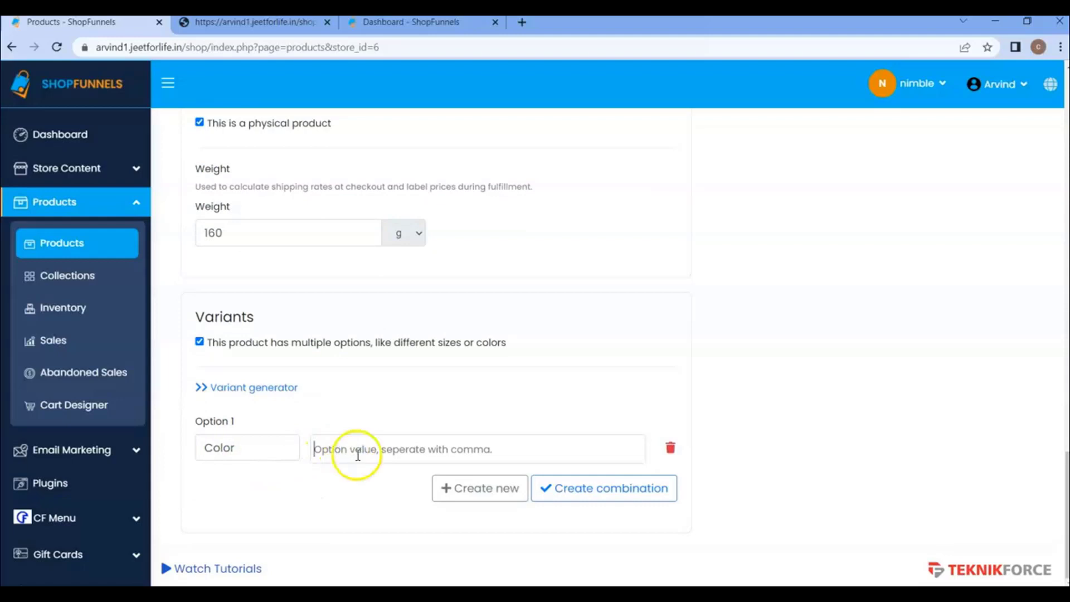
pyautogui.write('blue')
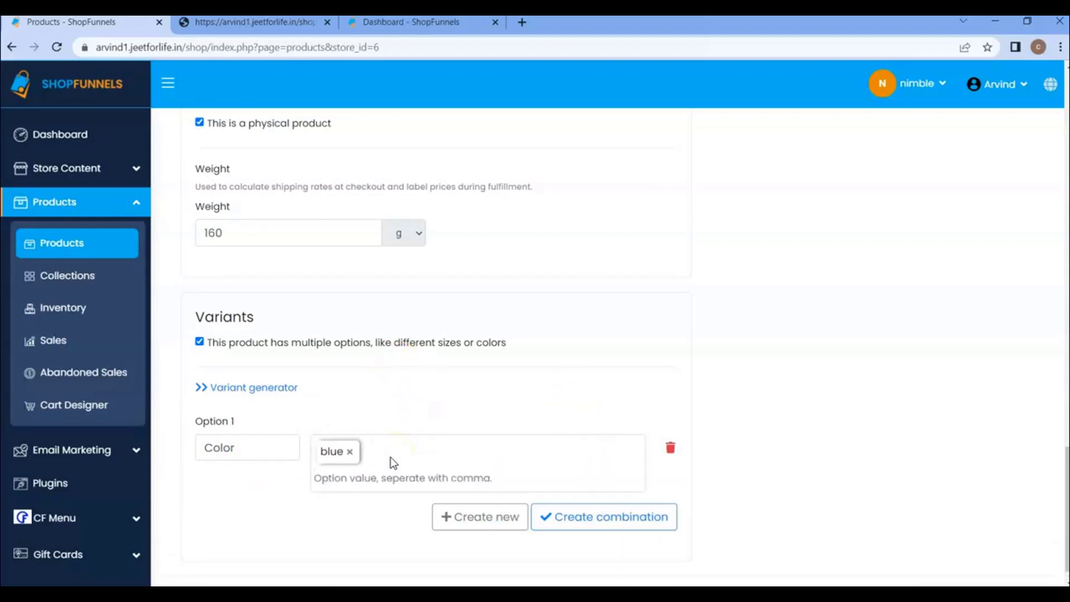
pyautogui.write(',brown,black,')
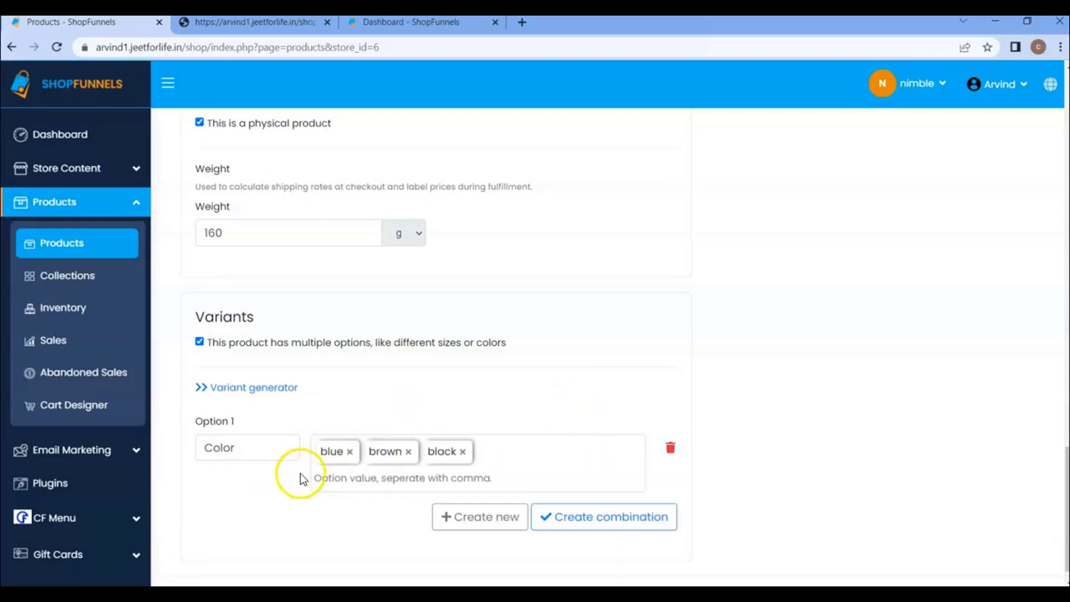
# Add a second variant option, Size, with the values XL, XLL, L and M.
pyautogui.click(459, 518)
pyautogui.write('Size')
pyautogui.click(335, 455)
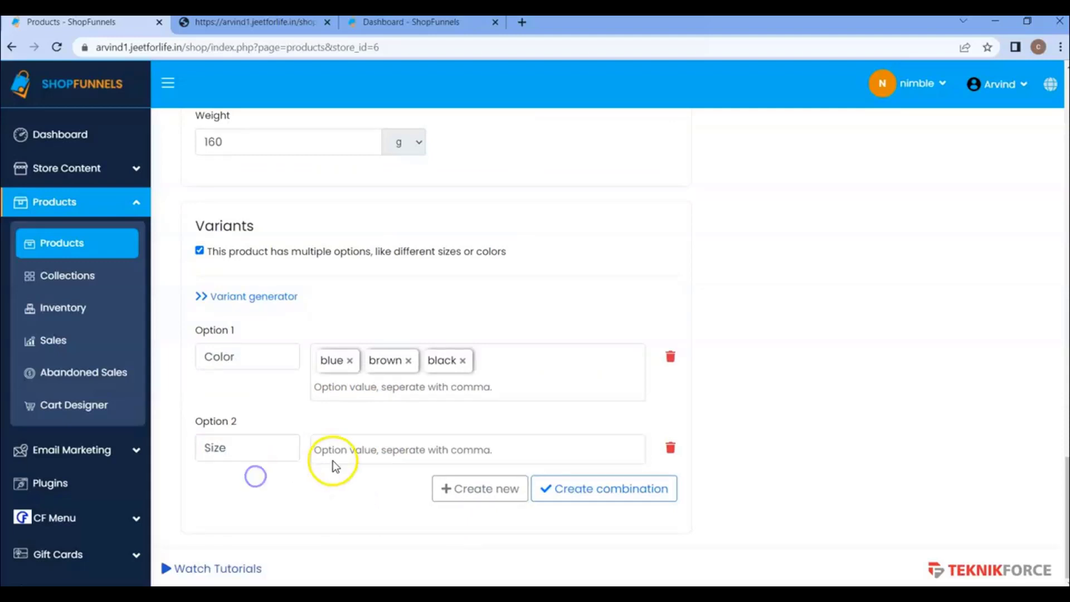
pyautogui.write('XL,XLL,L,M,')
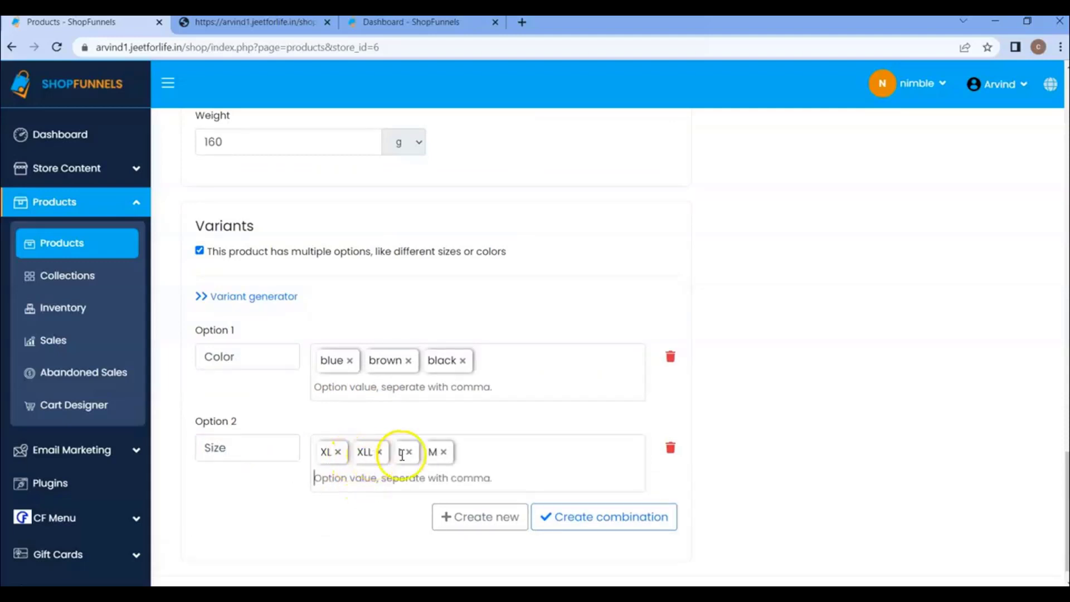
# Generate the color and size variant combinations and look through the resulting variant list.
pyautogui.scroll(-1, 435, 446)
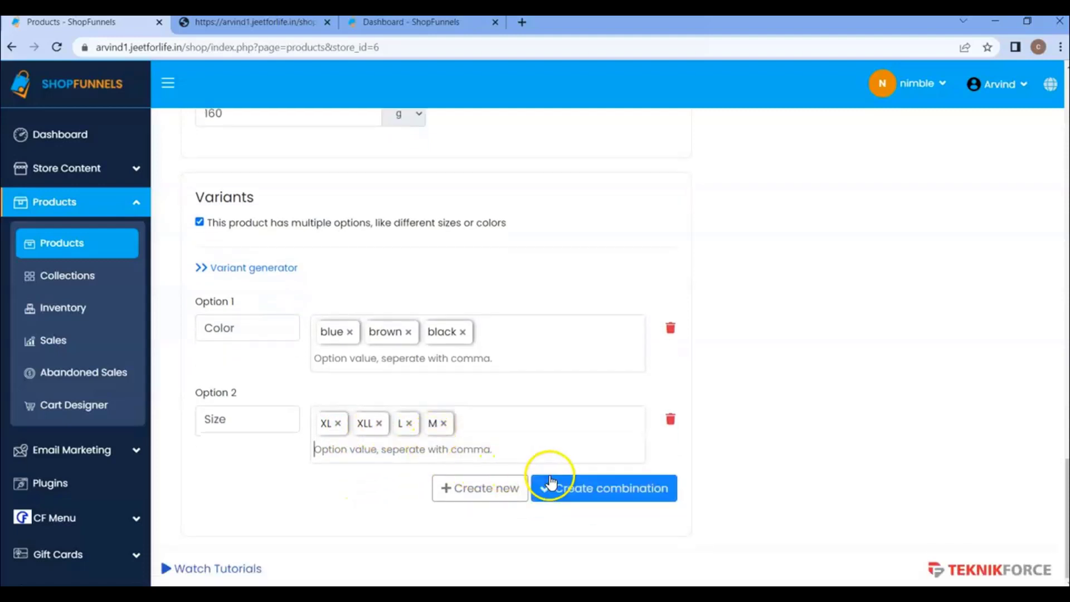
pyautogui.click(595, 486)
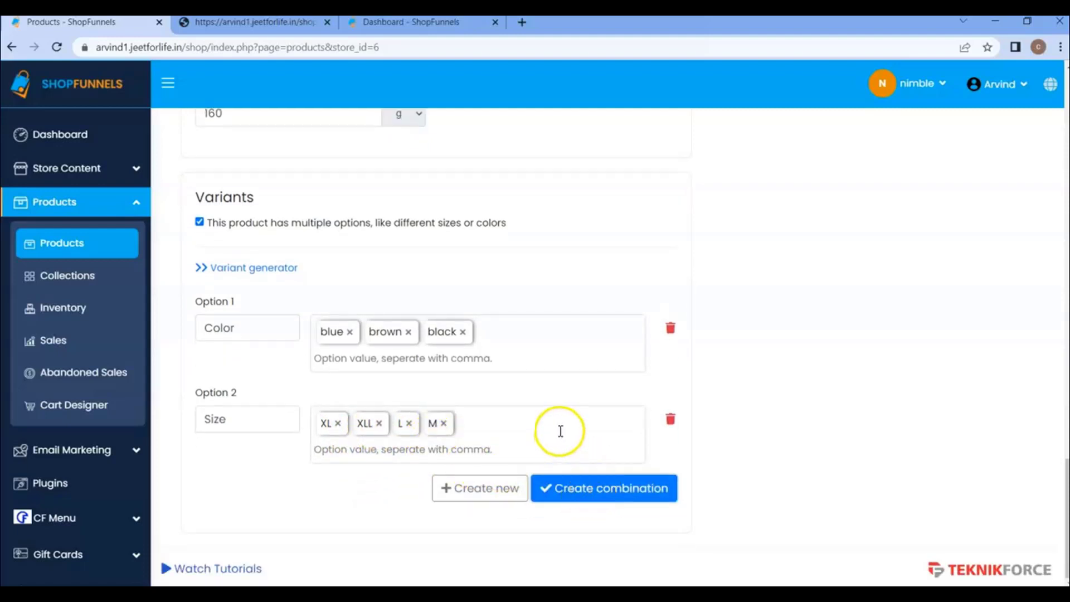
pyautogui.scroll(-1, 434, 415)
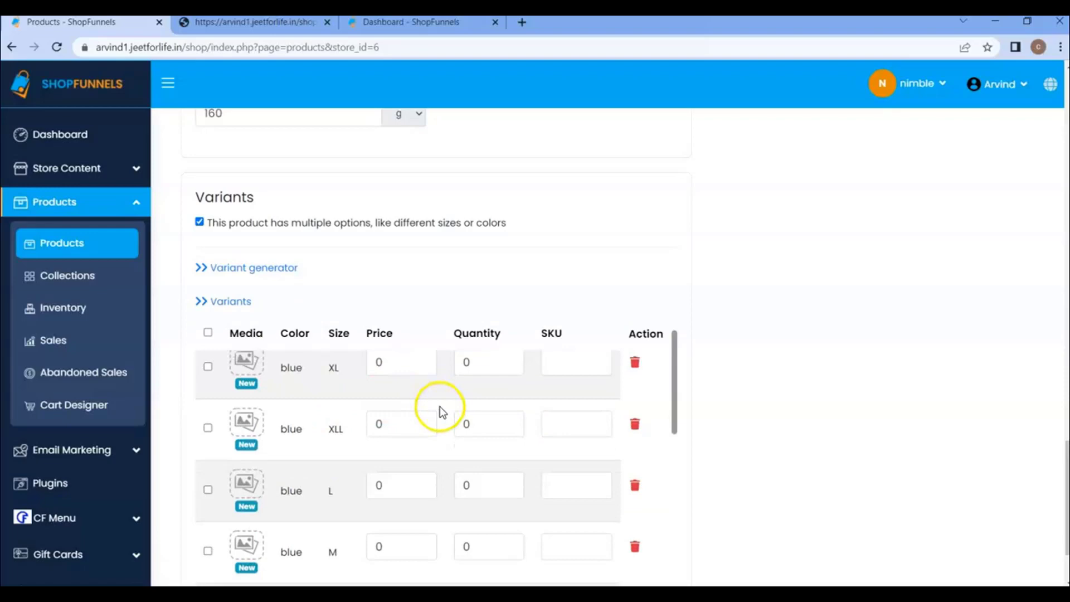
pyautogui.scroll(-8, 502, 440)
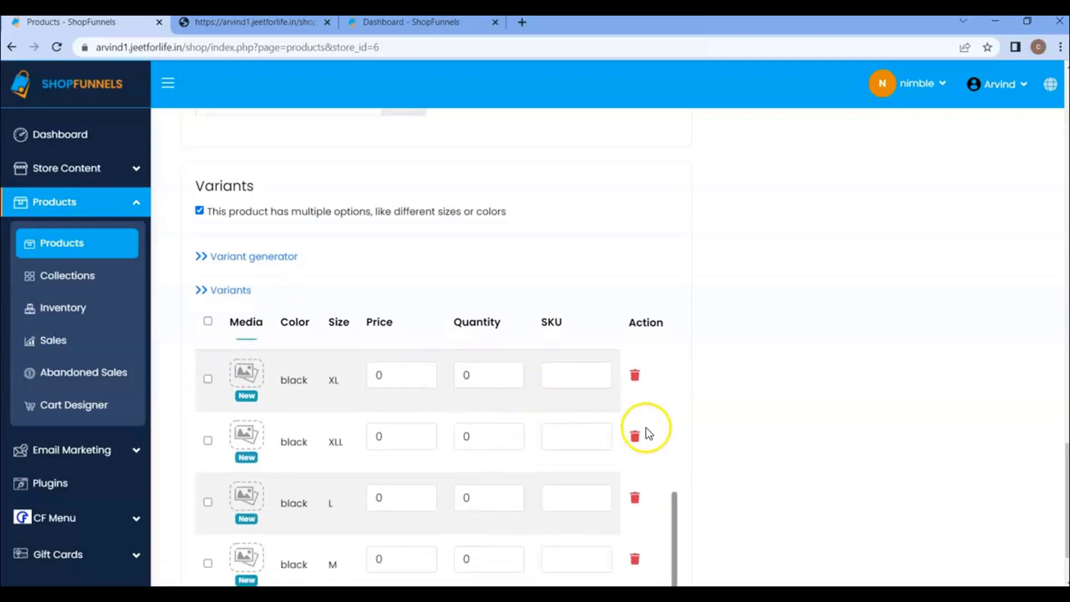
pyautogui.scroll(-2, 724, 418)
pyautogui.scroll(8, 454, 377)
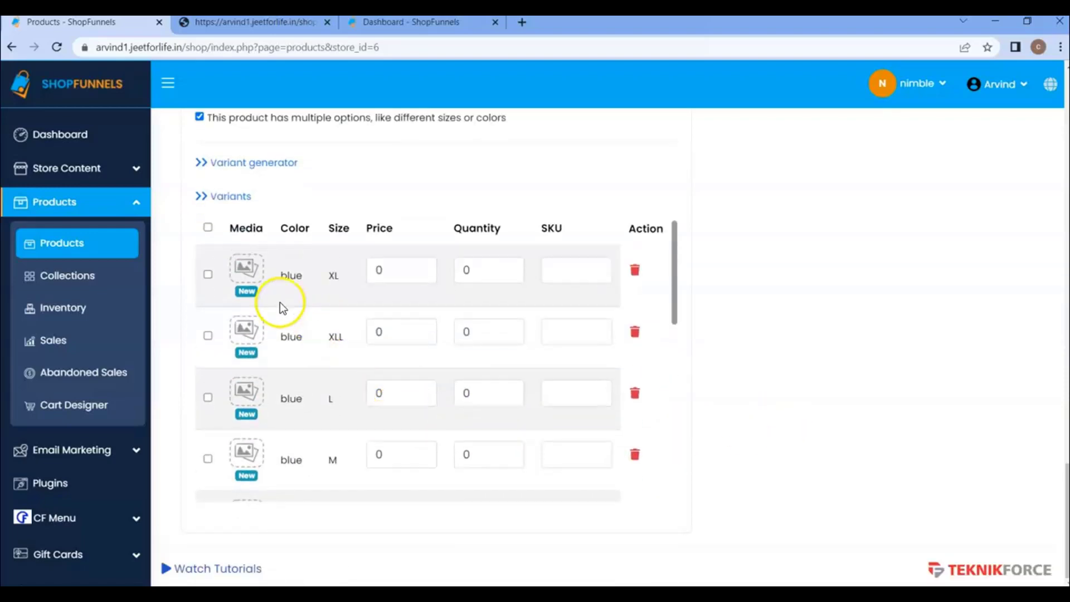
# Assign the blue jeans image 81fwKepgI6L._UL1500_.jpg to the blue variants.
pyautogui.click(249, 268)
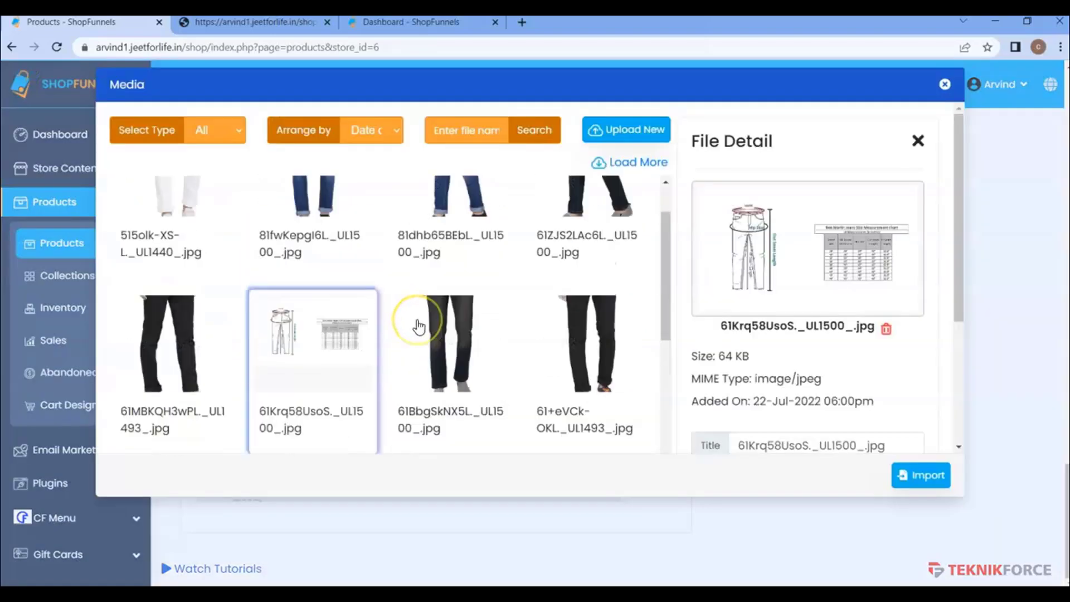
pyautogui.scroll(2, 418, 322)
pyautogui.click(468, 222)
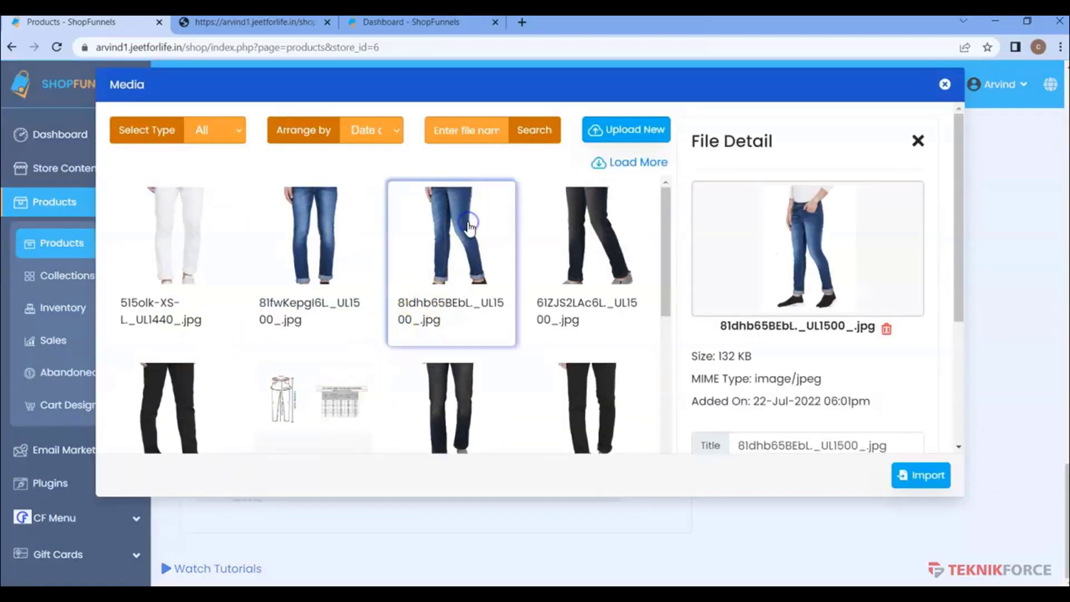
pyautogui.click(314, 222)
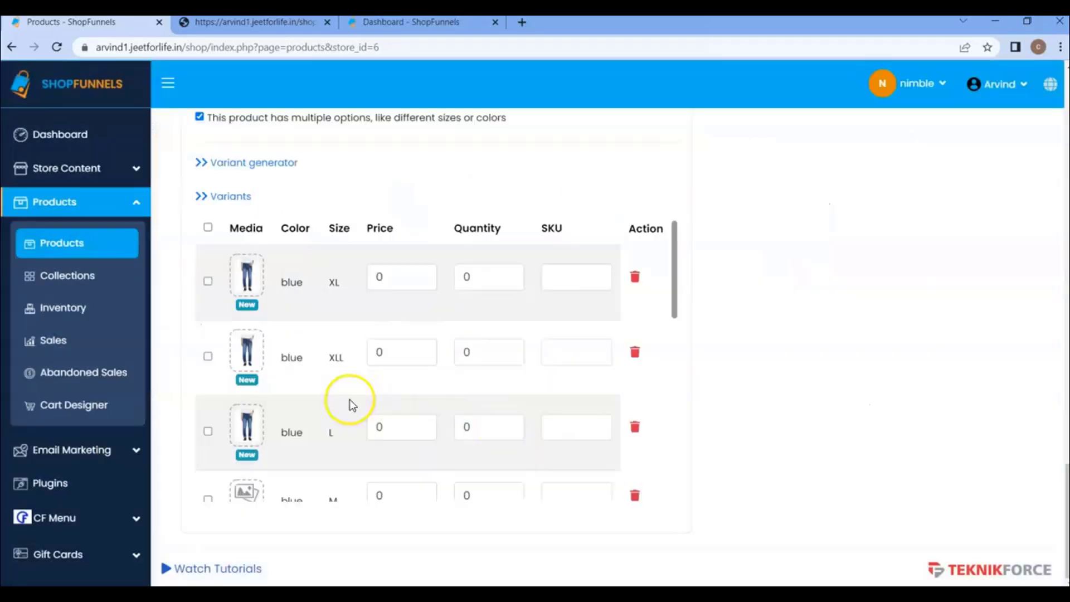
# Complete the variants with their matching images, a price of 59, a quantity of 5 and the SKU.
pyautogui.scroll(-1, 350, 399)
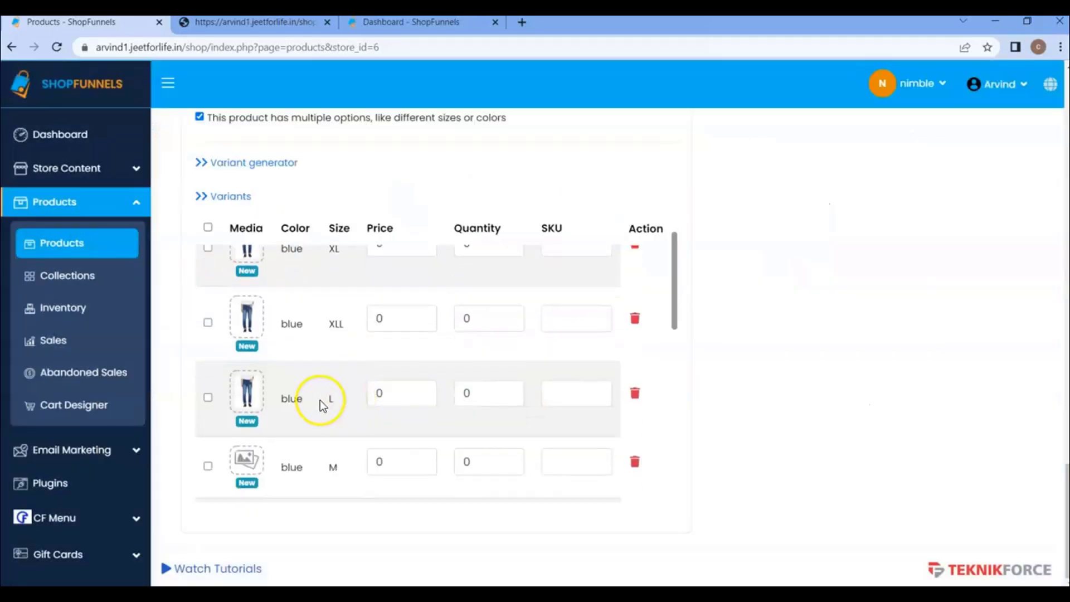
pyautogui.scroll(1, 317, 392)
pyautogui.scroll(-3, 318, 393)
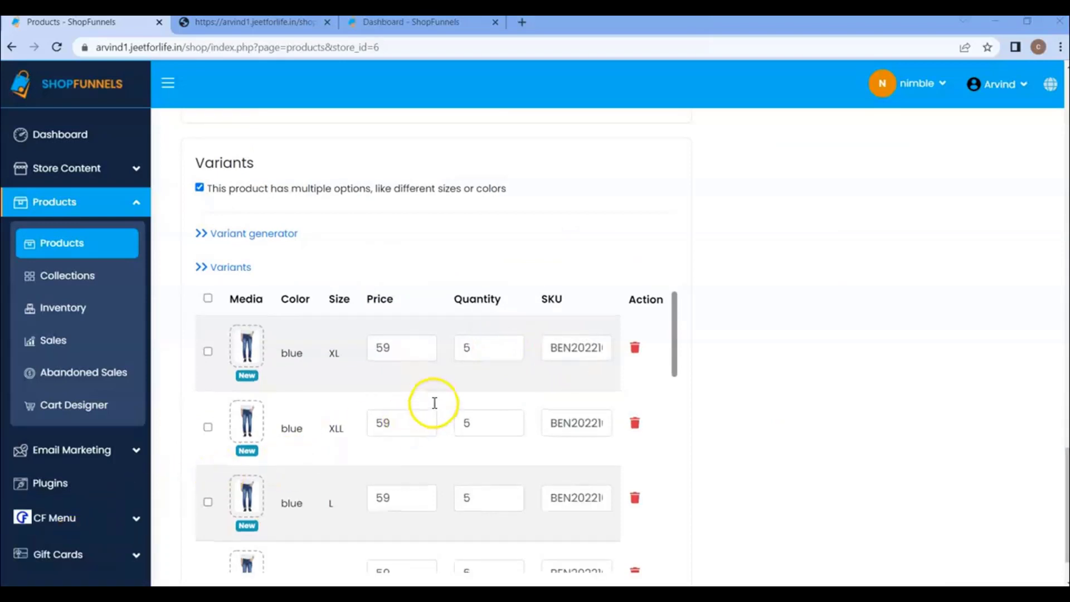
pyautogui.scroll(-8, 435, 402)
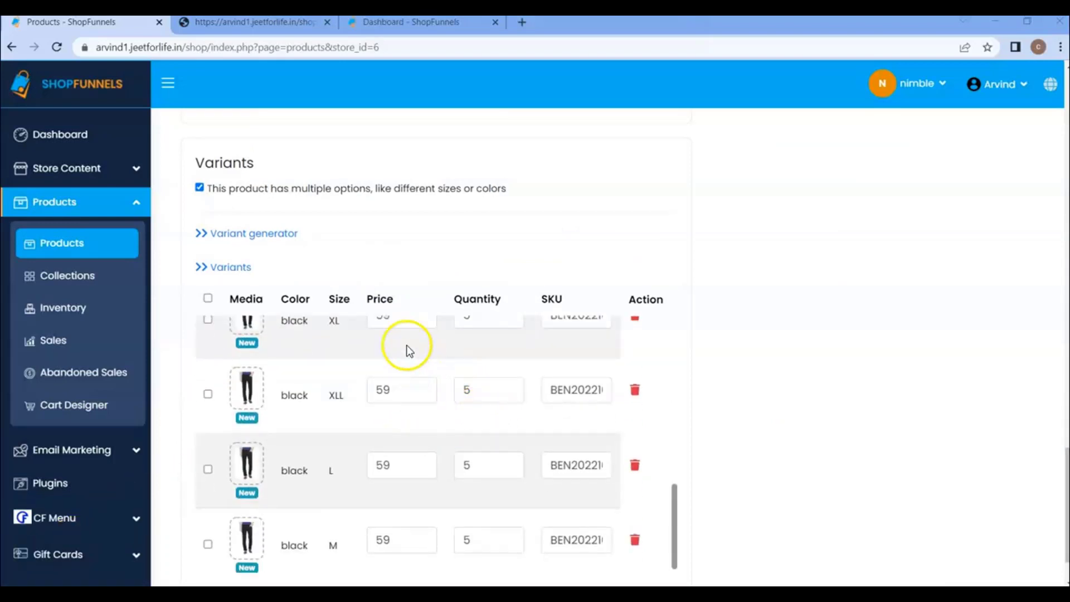
# Set the product's status to Active and its product type to Man's Jeans.
pyautogui.scroll(20, 830, 332)
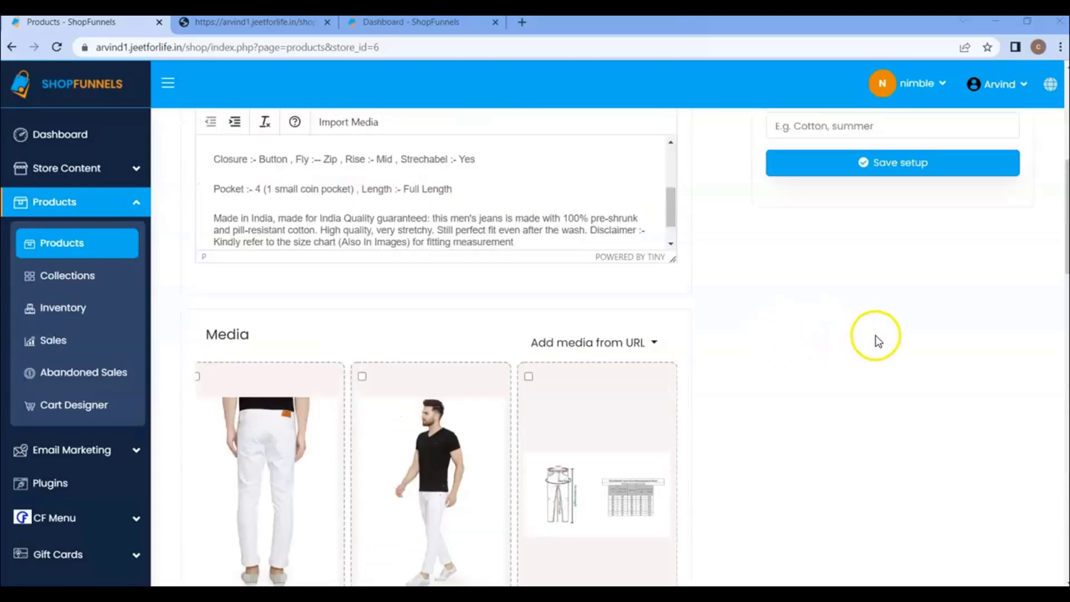
pyautogui.click(818, 261)
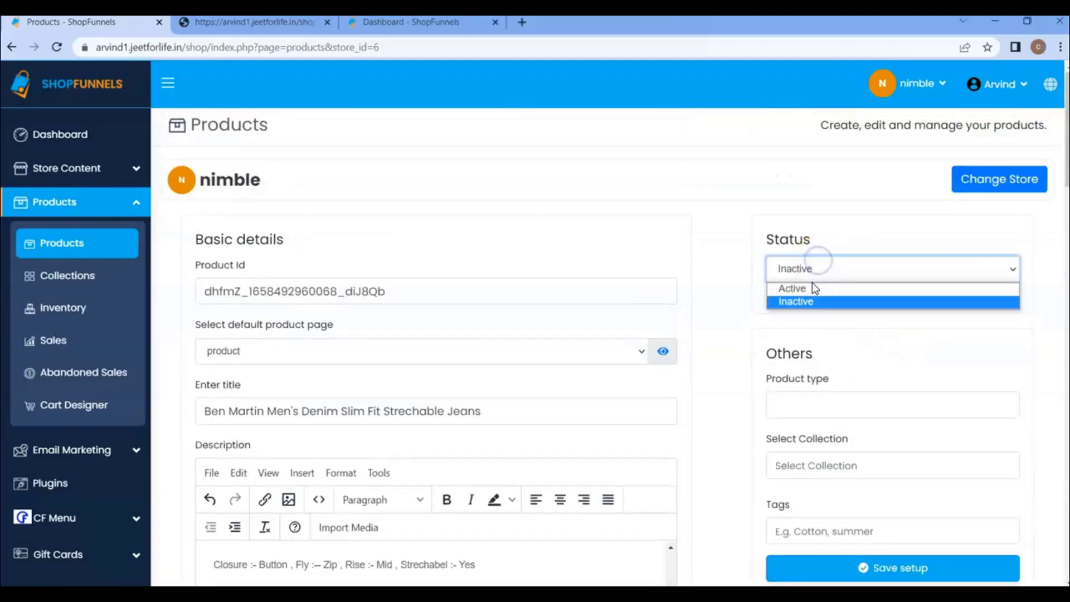
pyautogui.click(811, 288)
pyautogui.scroll(-2, 836, 305)
pyautogui.click(817, 273)
pyautogui.write("Man's Je")
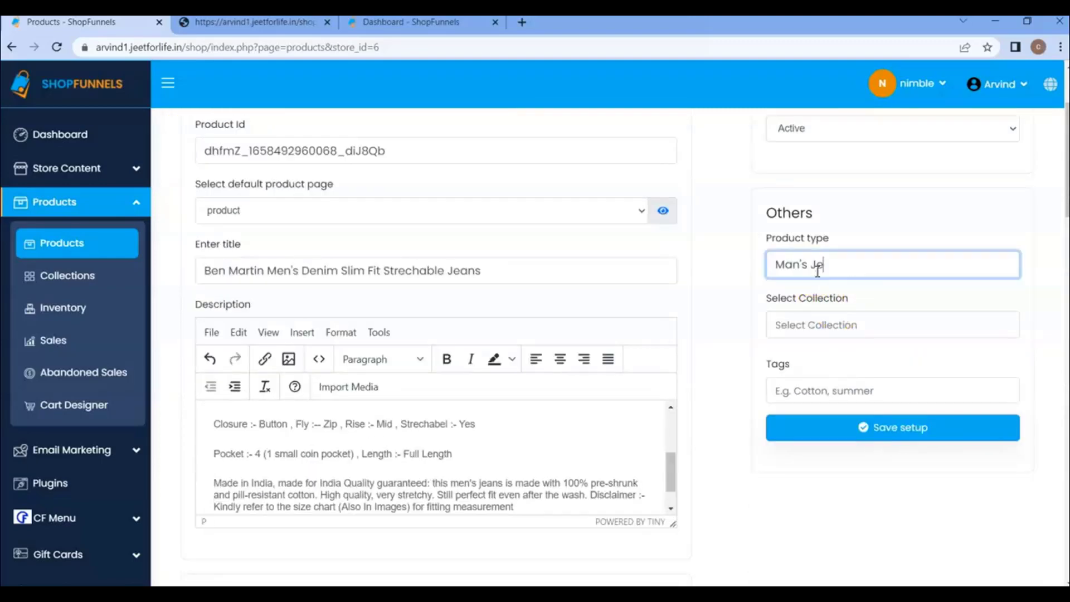
pyautogui.write('ans')
# Add the tags "jeans, men's jeans" and save the product setup.
pyautogui.click(782, 387)
pyautogui.write("jeans, men's je")
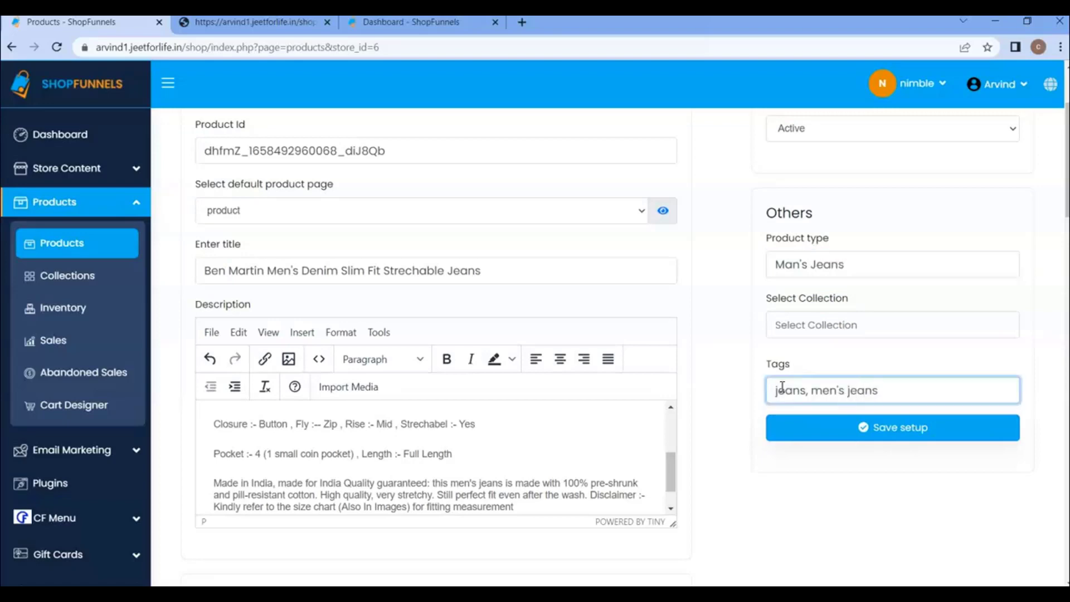
pyautogui.click(847, 430)
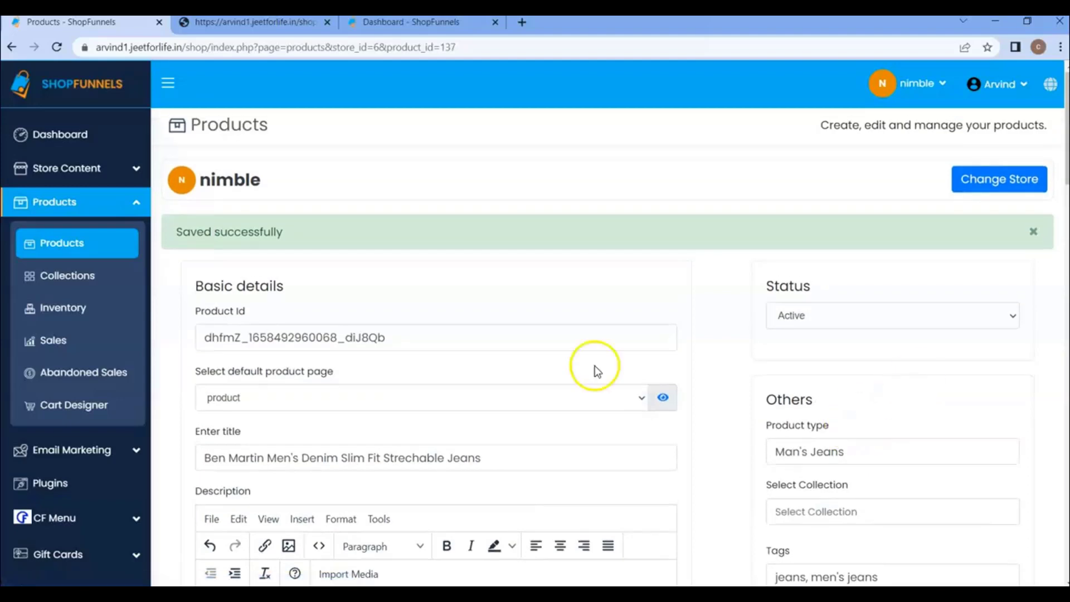
# Preview the product's store page and check its title, price and the blue XL variant.
pyautogui.click(662, 400)
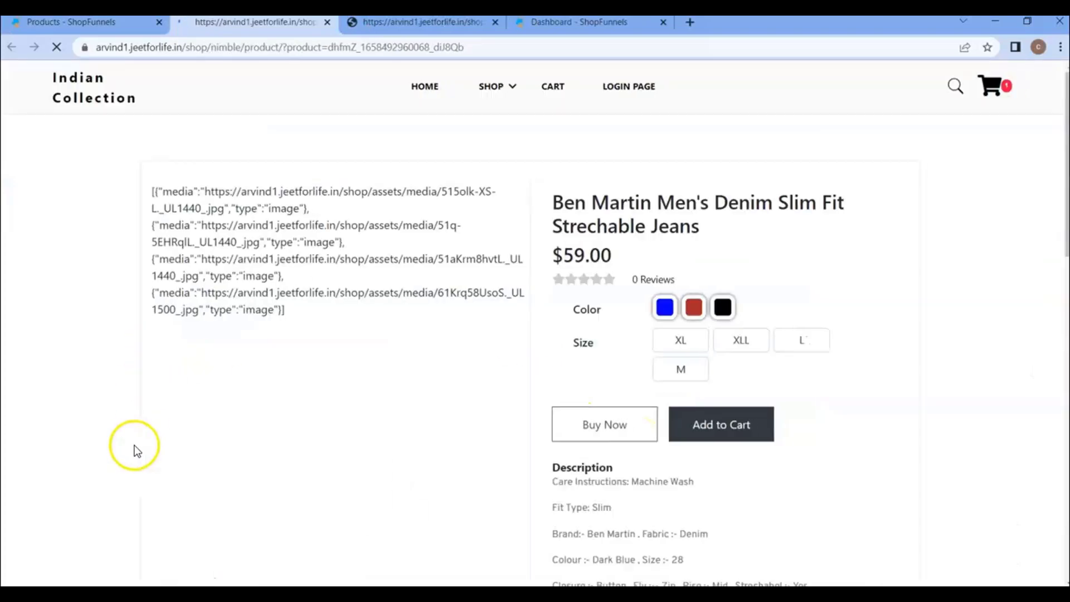
pyautogui.moveTo(553, 202); pyautogui.dragTo(629, 199)
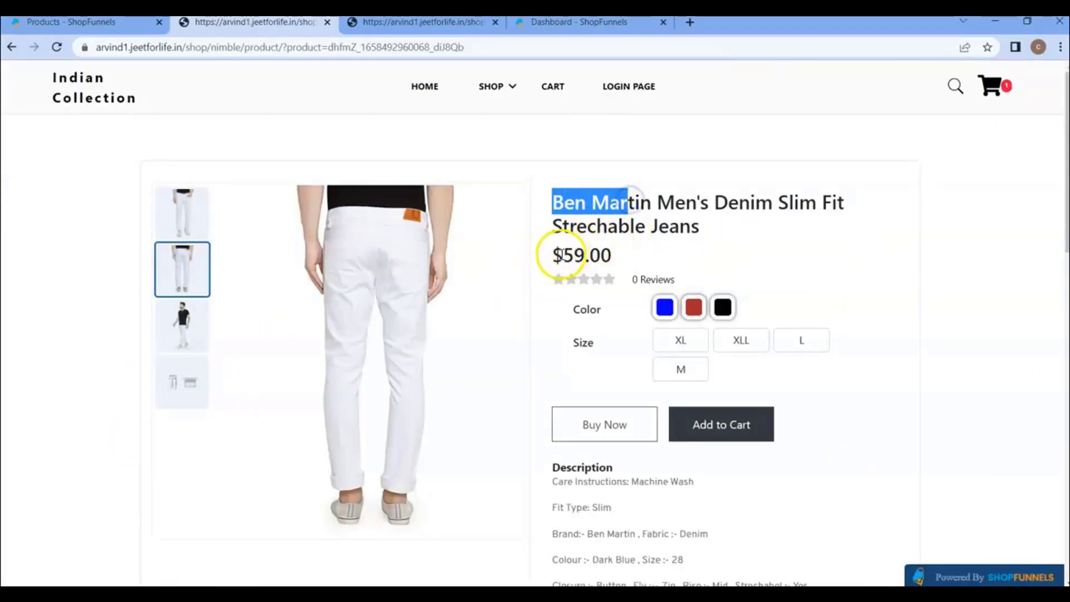
pyautogui.moveTo(563, 255); pyautogui.dragTo(626, 257)
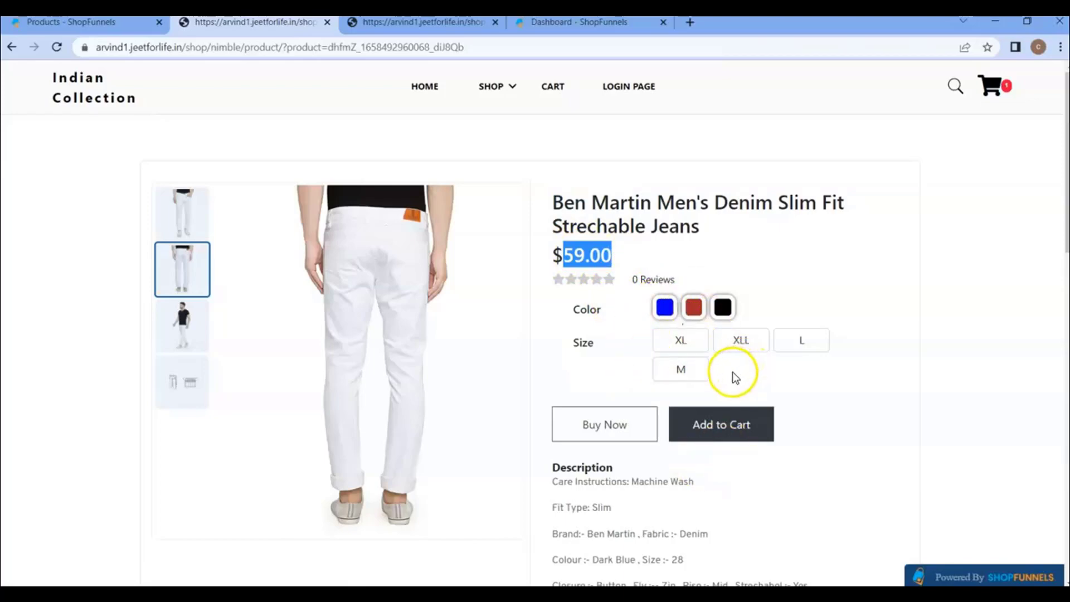
pyautogui.click(663, 309)
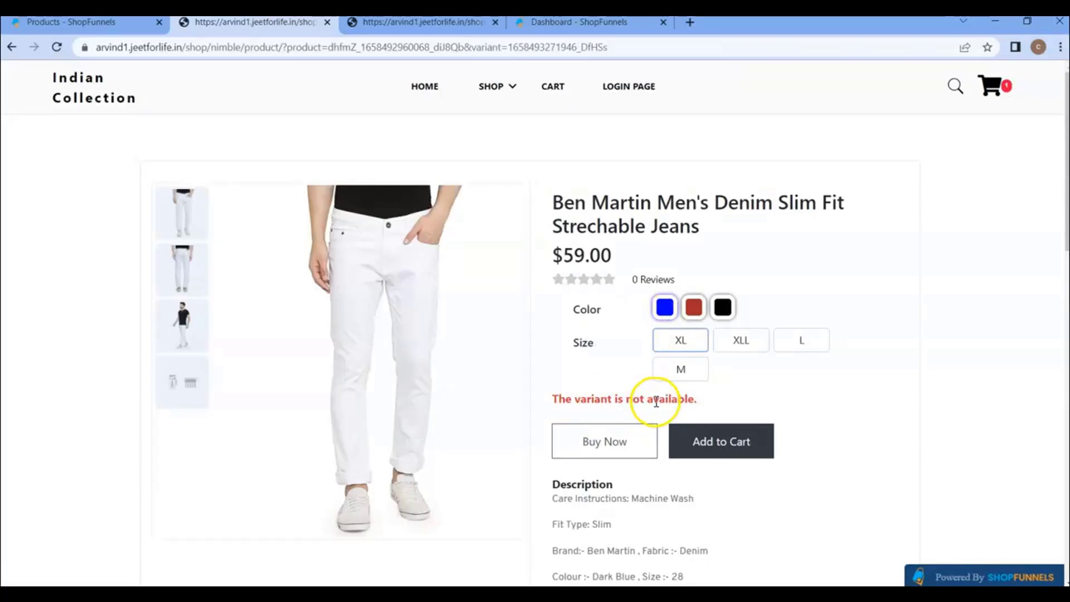
# Return to the product's edit page, open its blue/XL variant for editing and choose "product" as the default product page.
pyautogui.click(114, 22)
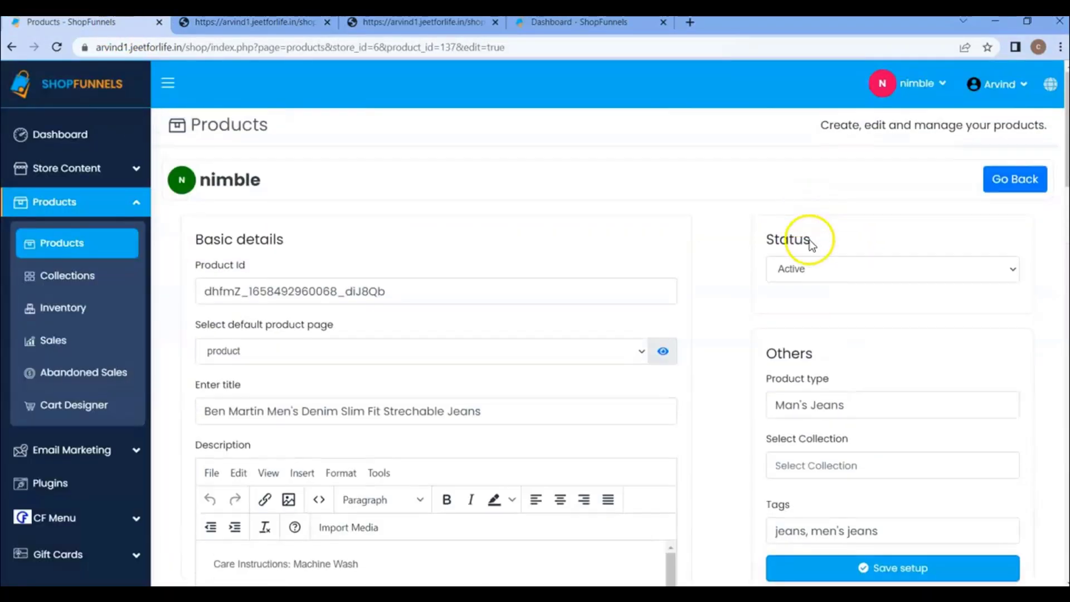
pyautogui.scroll(-15, 803, 272)
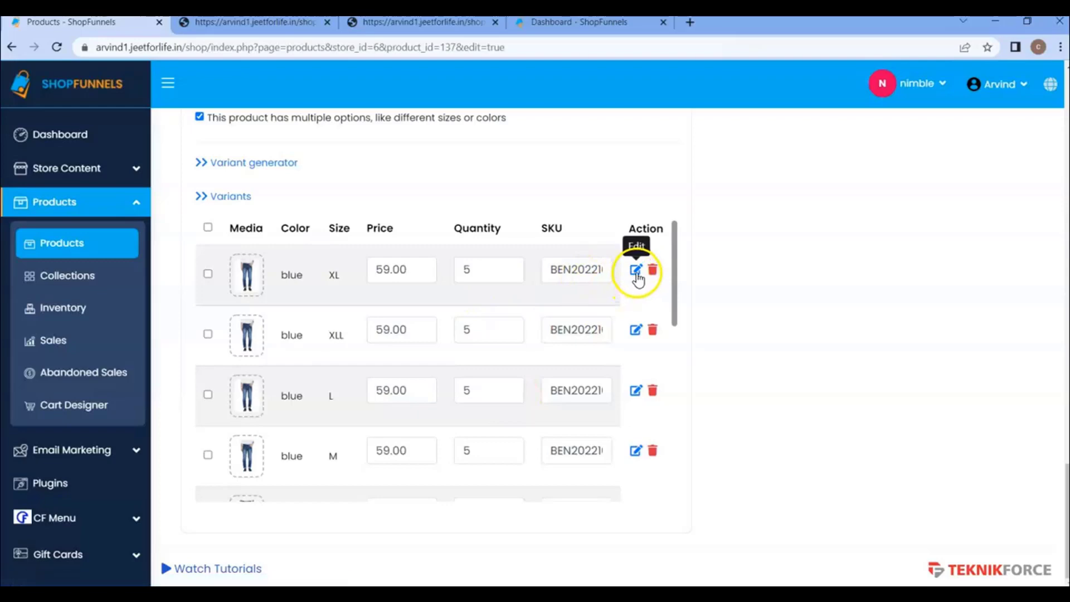
pyautogui.click(634, 272)
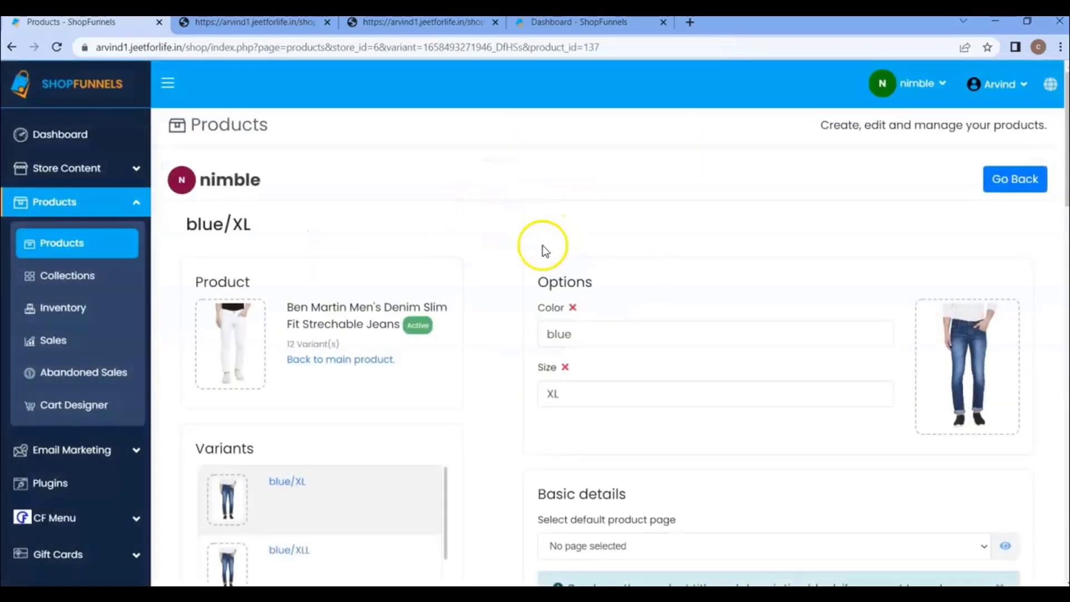
pyautogui.scroll(-3, 529, 234)
pyautogui.scroll(-3, 580, 273)
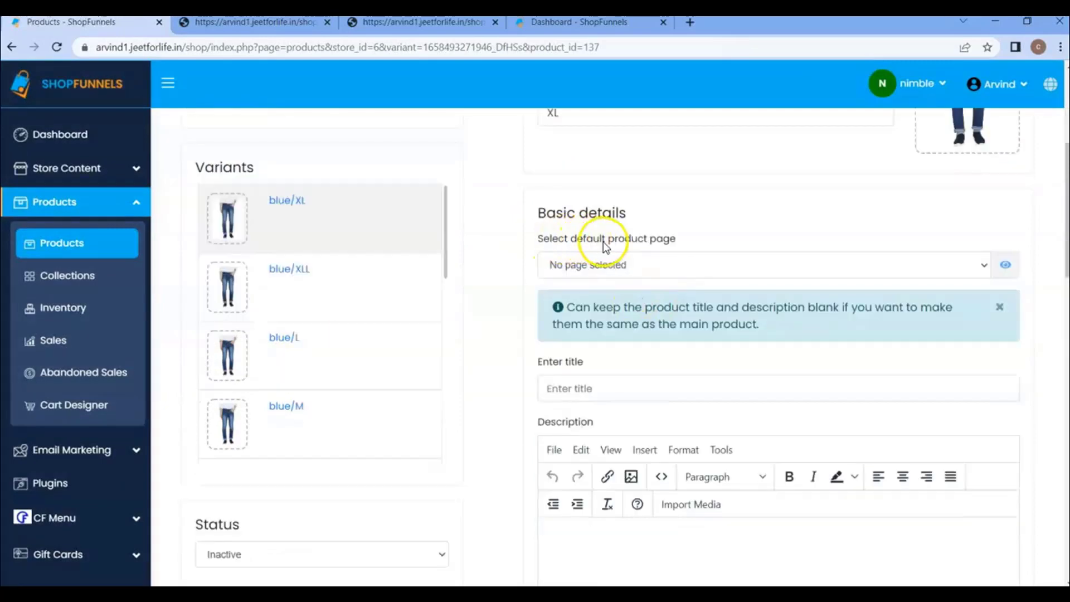
pyautogui.click(620, 273)
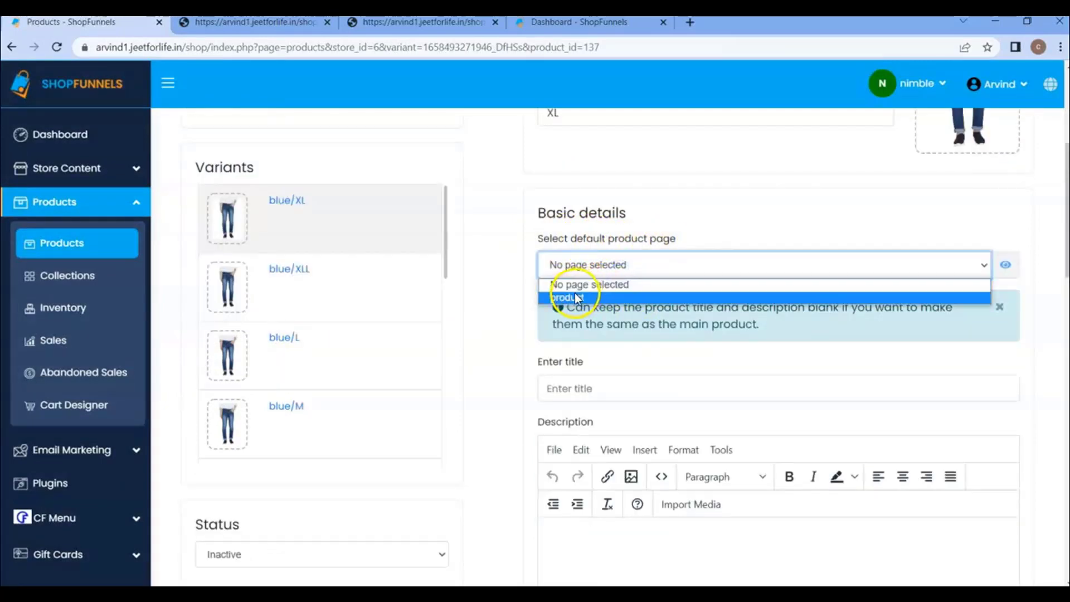
pyautogui.click(574, 292)
# Title the variant "Ben Martin Men's Denim Slim Fit Strechable Jeans (Blue XL)", copying the main product's name.
pyautogui.scroll(-1, 601, 302)
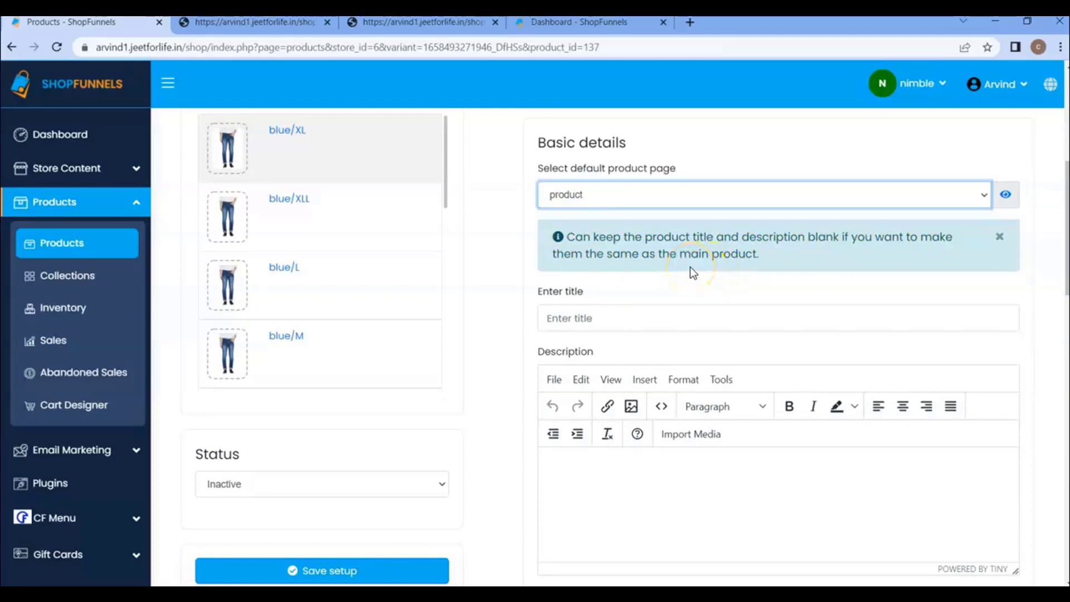
pyautogui.scroll(-1, 557, 252)
pyautogui.click(577, 258)
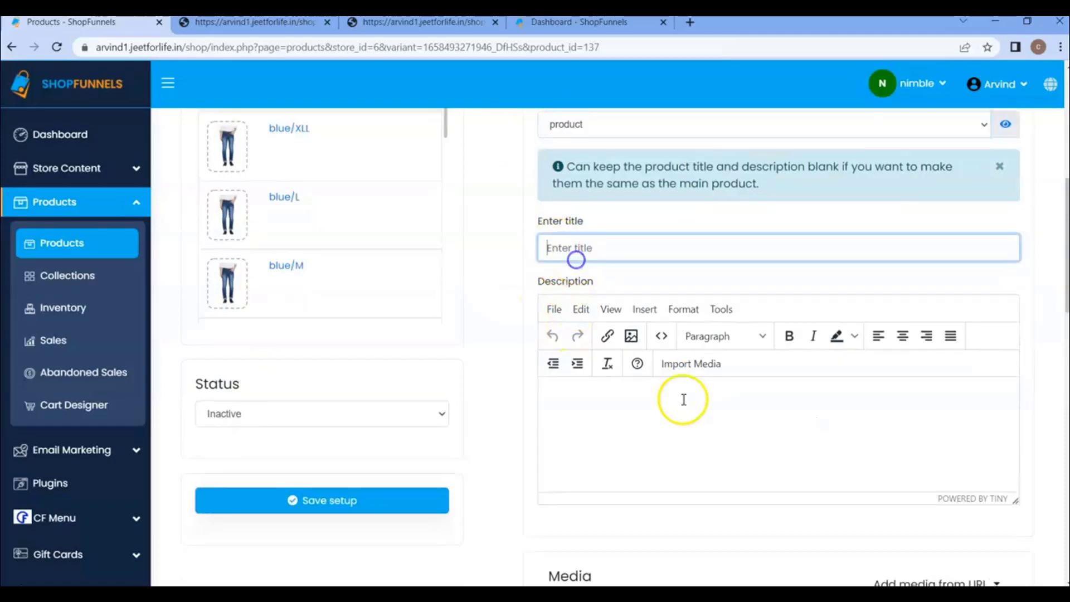
pyautogui.click(657, 436)
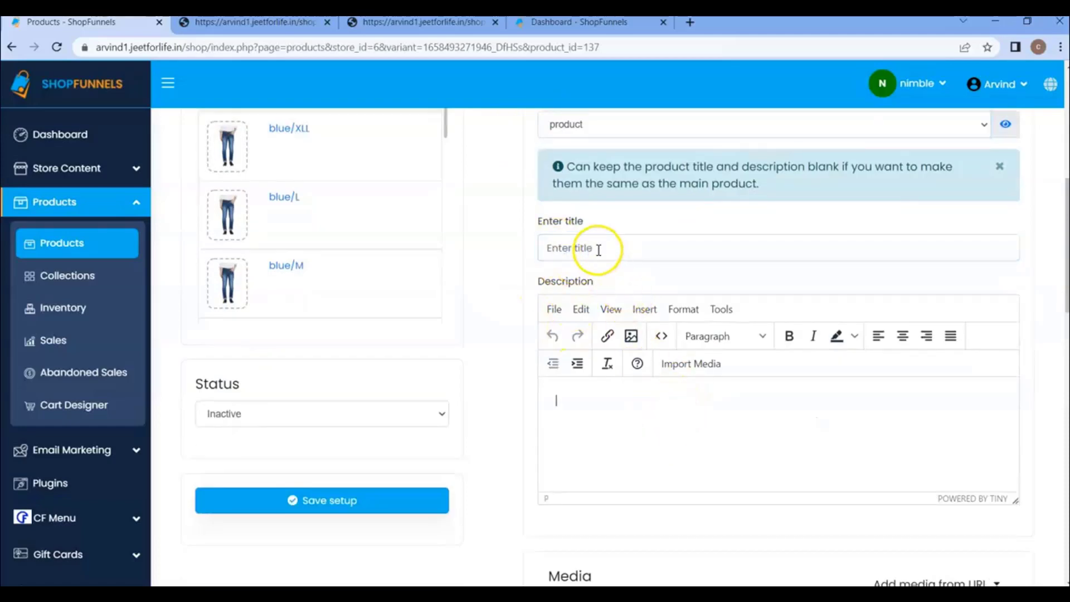
pyautogui.scroll(5, 290, 239)
pyautogui.moveTo(345, 240); pyautogui.dragTo(397, 255)
pyautogui.hotkey('ctrl', 'c')
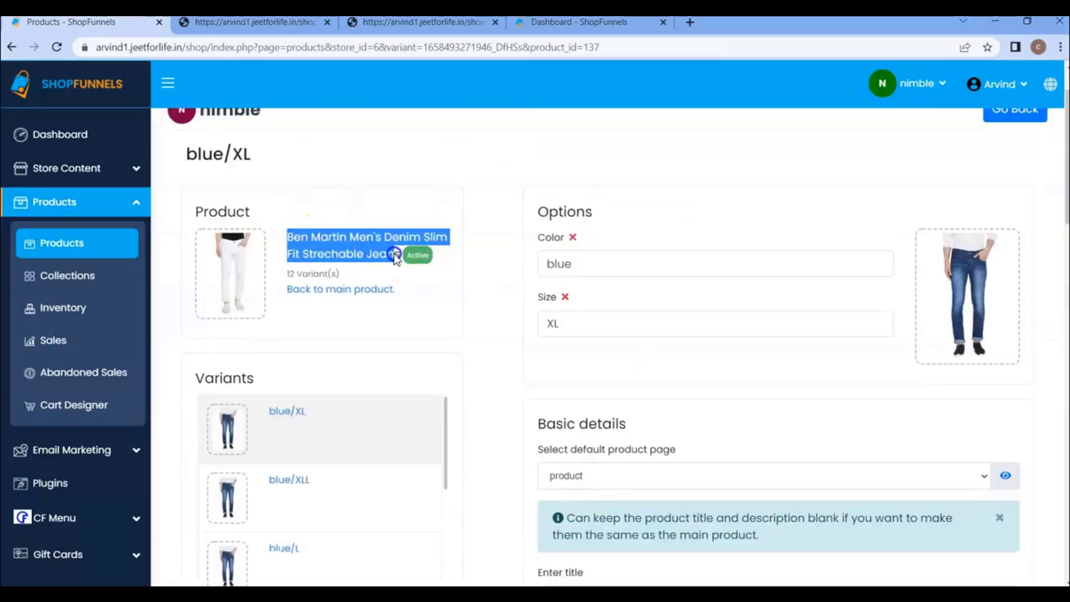
pyautogui.scroll(-1, 633, 355)
pyautogui.scroll(-3, 633, 355)
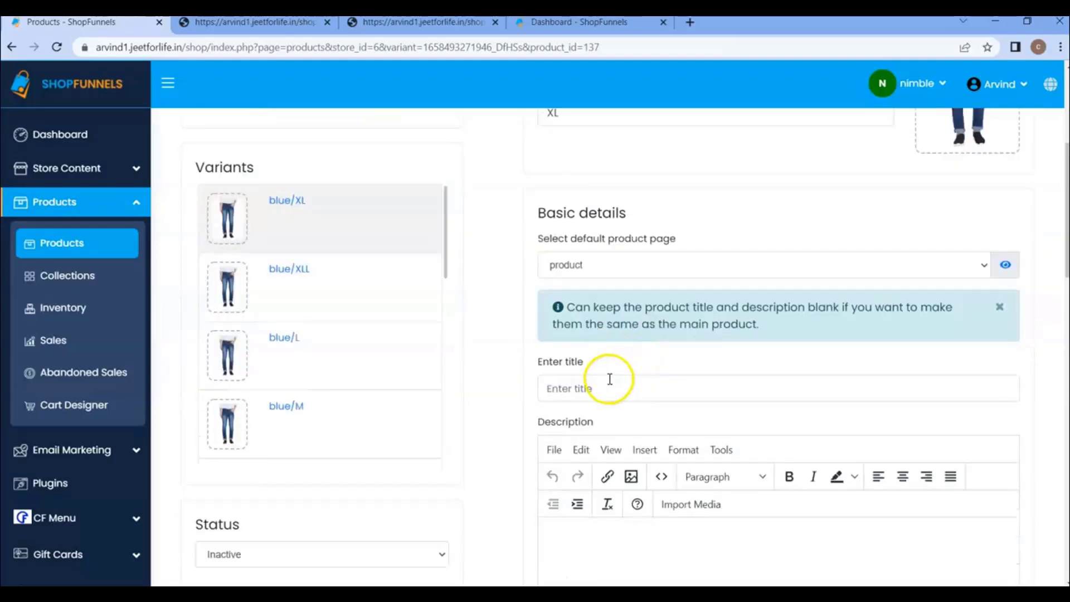
pyautogui.click(604, 383)
pyautogui.hotkey('ctrl', 'v')
pyautogui.write('(Blue XL)')
# Add the blue jeans image 81dhb65BEbL._UL1500_.jpg from the media library to the blue/XL variant's media.
pyautogui.scroll(-8, 704, 410)
pyautogui.scroll(-1, 701, 409)
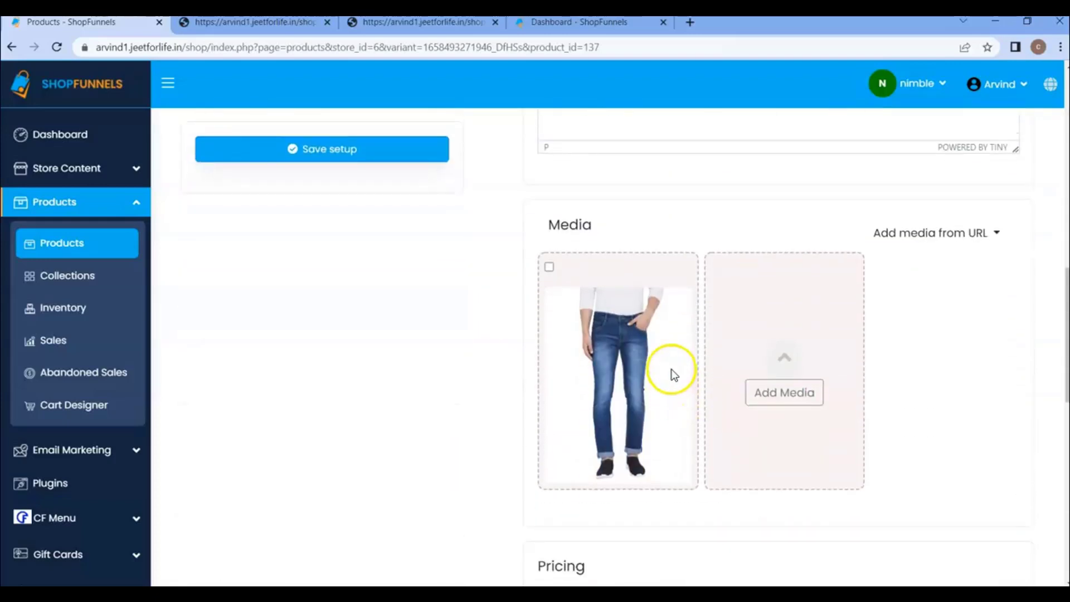
pyautogui.click(782, 391)
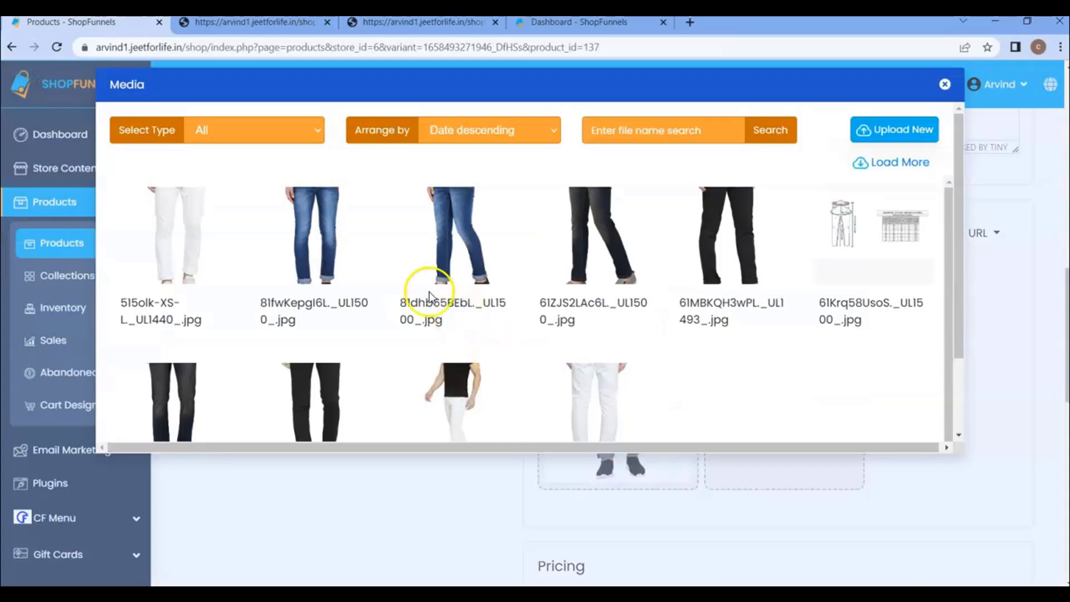
pyautogui.click(457, 237)
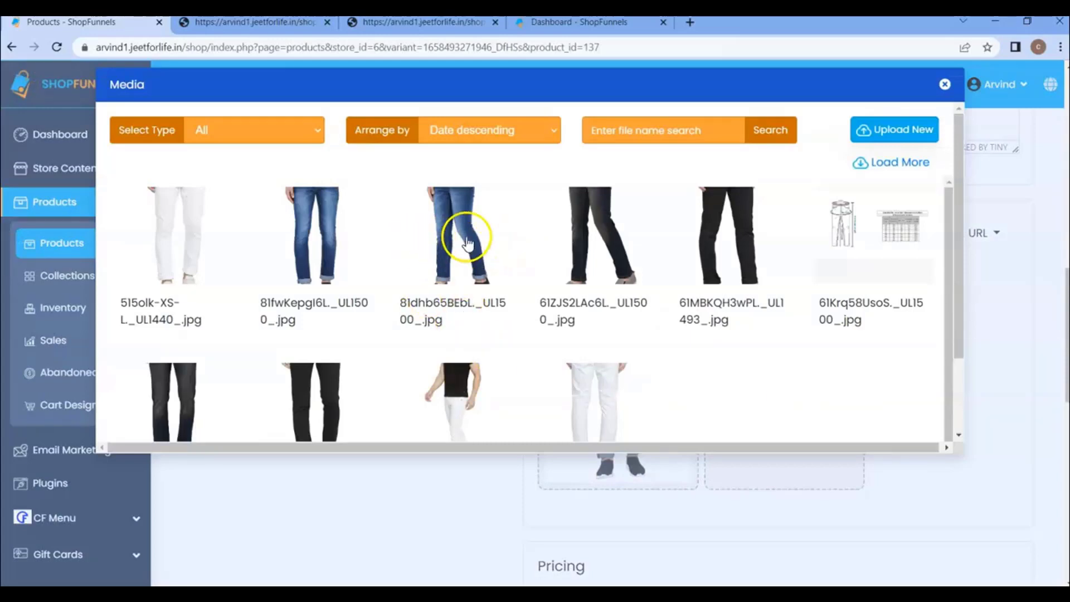
pyautogui.click(922, 477)
# Set the blue/XL variant's compare at price to 99, tax to 2 and cost per item to 29.
pyautogui.scroll(-1, 721, 381)
pyautogui.click(850, 280)
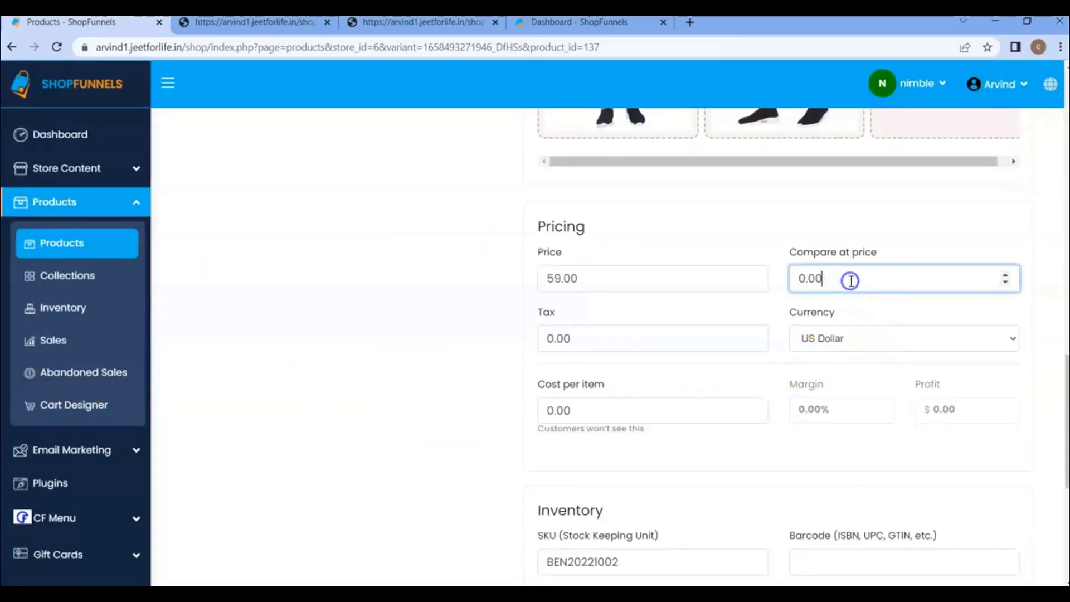
pyautogui.click(618, 341)
pyautogui.press('BackSpace')
pyautogui.press('BackSpace')
pyautogui.press('BackSpace')
pyautogui.press('BackSpace')
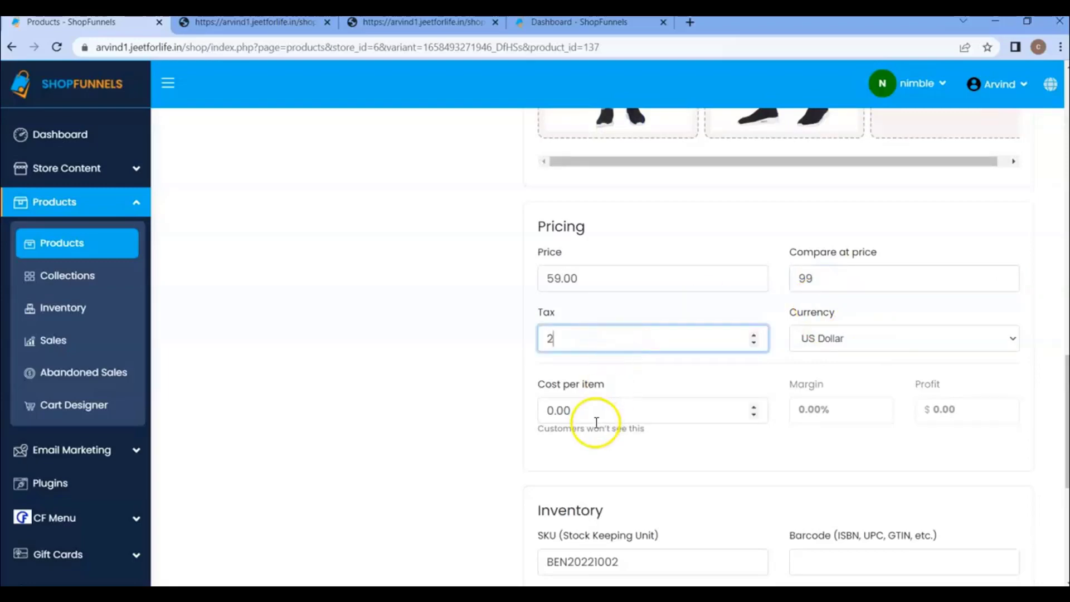
pyautogui.click(596, 422)
pyautogui.press('BackSpace')
pyautogui.press('BackSpace')
pyautogui.press('BackSpace')
pyautogui.press('BackSpace')
pyautogui.scroll(-2, 611, 451)
pyautogui.click(837, 421)
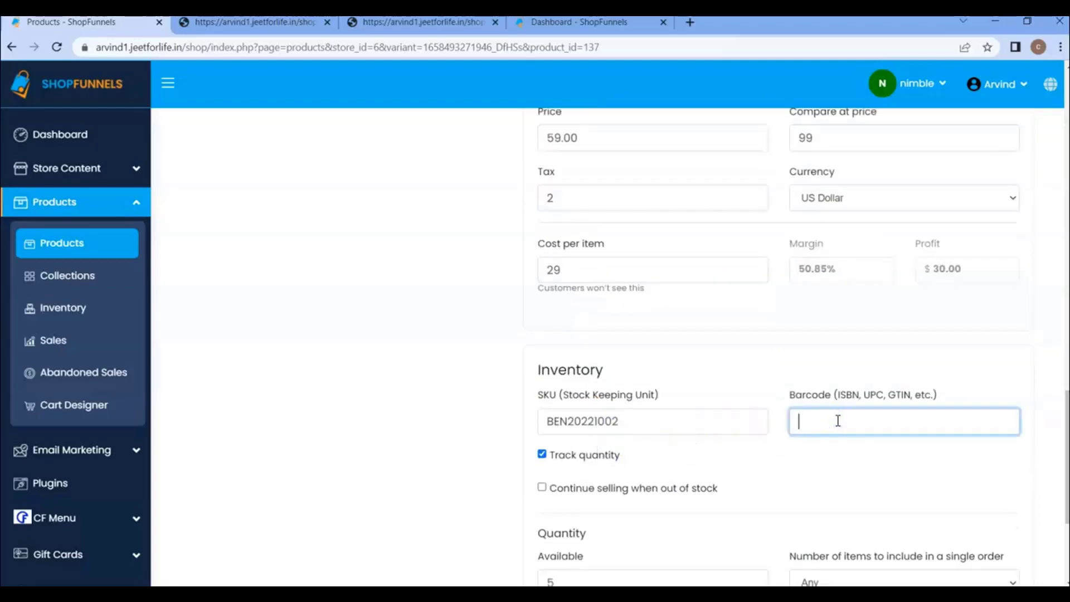
pyautogui.click(847, 424)
pyautogui.scroll(-1, 641, 429)
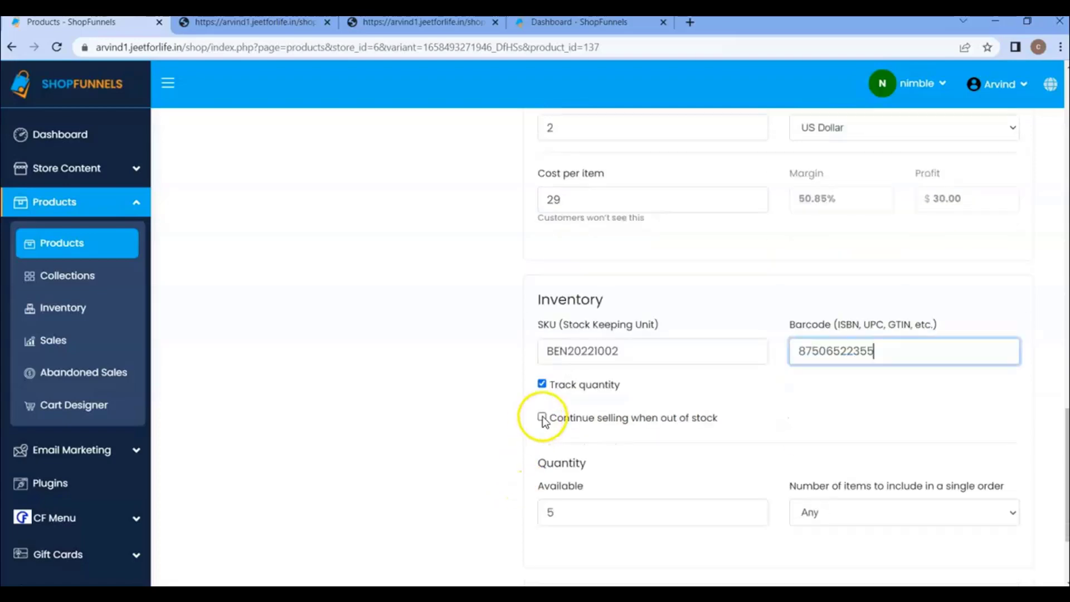
pyautogui.click(543, 419)
# Mark the blue/XL variant as a physical product, enter a shipping weight of 165 and choose its weight unit.
pyautogui.scroll(-2, 624, 390)
pyautogui.click(543, 490)
pyautogui.scroll(-2, 560, 491)
pyautogui.click(574, 484)
pyautogui.press('BackSpace')
pyautogui.write('165')
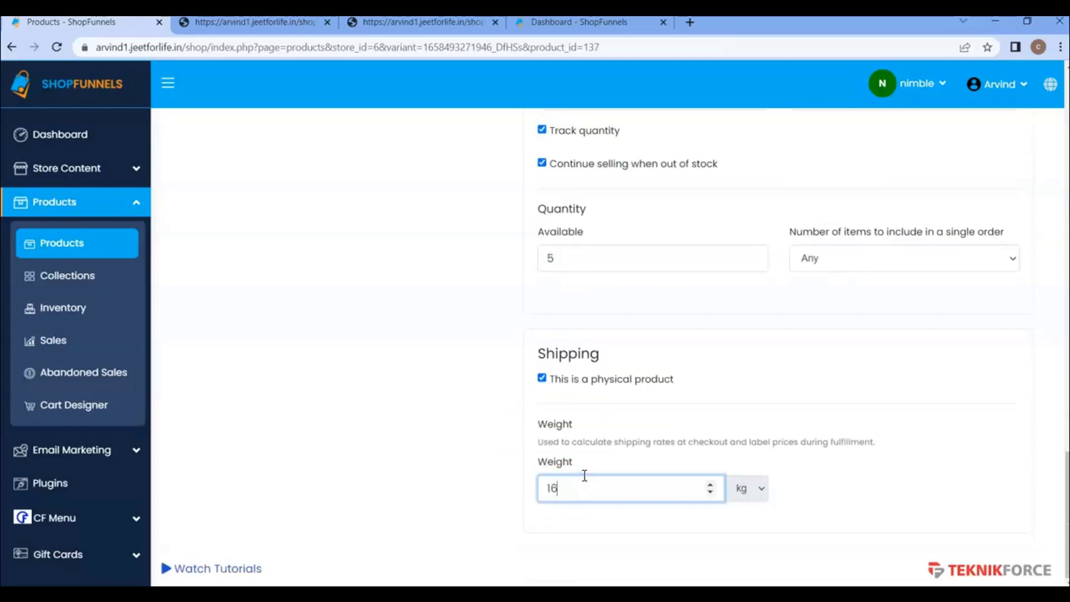
pyautogui.click(738, 490)
pyautogui.click(750, 547)
# Set the blue/XL variant's status to Active and save it, and save the blue/XLL variant's setup.
pyautogui.scroll(15, 589, 447)
pyautogui.scroll(-6, 586, 445)
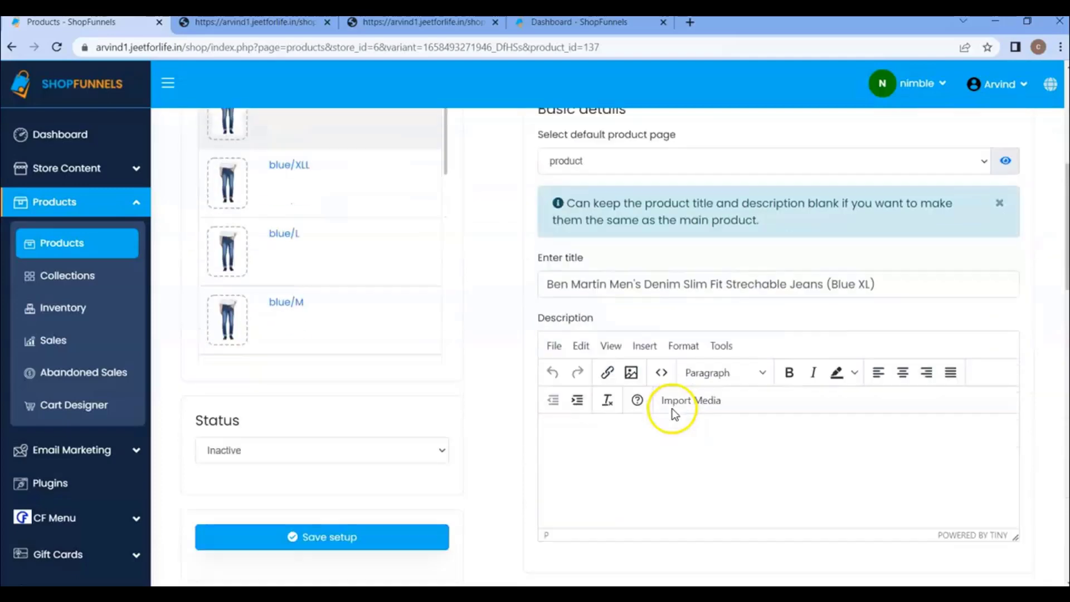
pyautogui.click(239, 202)
pyautogui.click(223, 221)
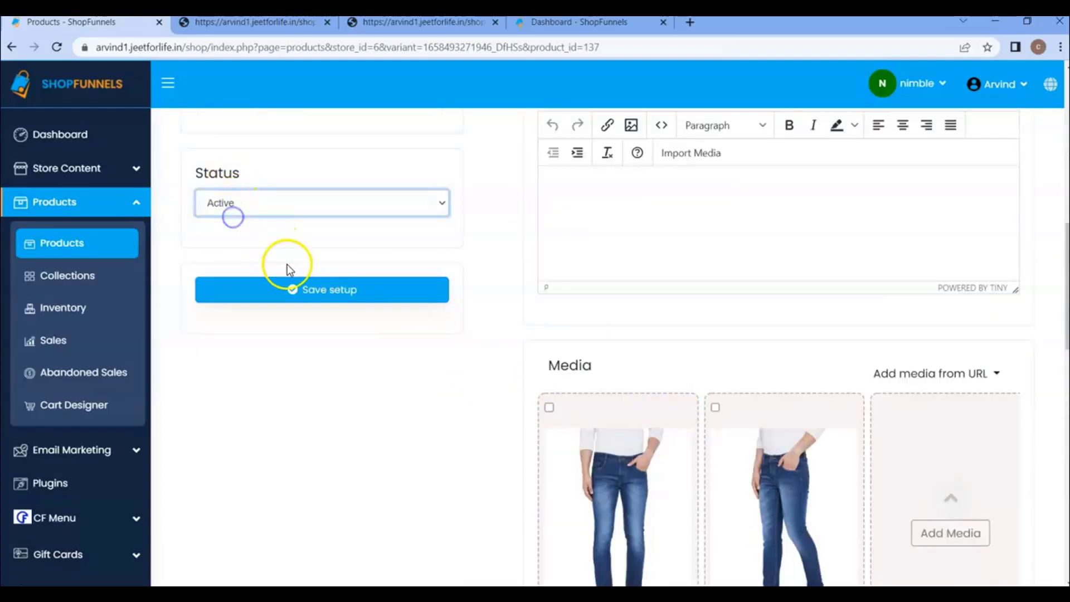
pyautogui.click(301, 290)
pyautogui.scroll(-6, 527, 315)
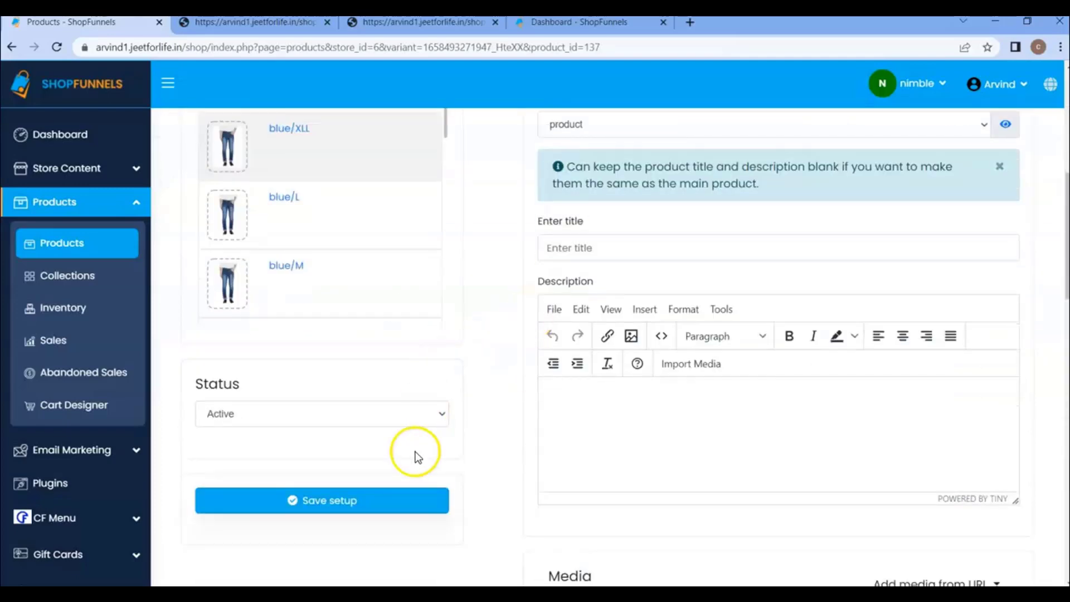
pyautogui.click(367, 498)
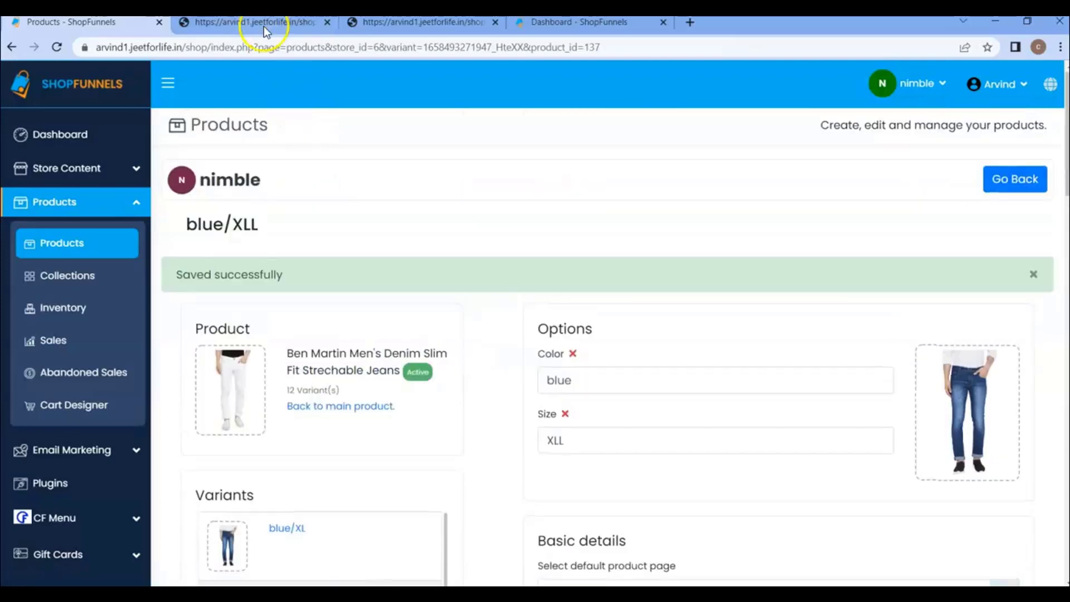
# Switch to the store's product page and check the blue variant's images, title and price.
pyautogui.click(263, 24)
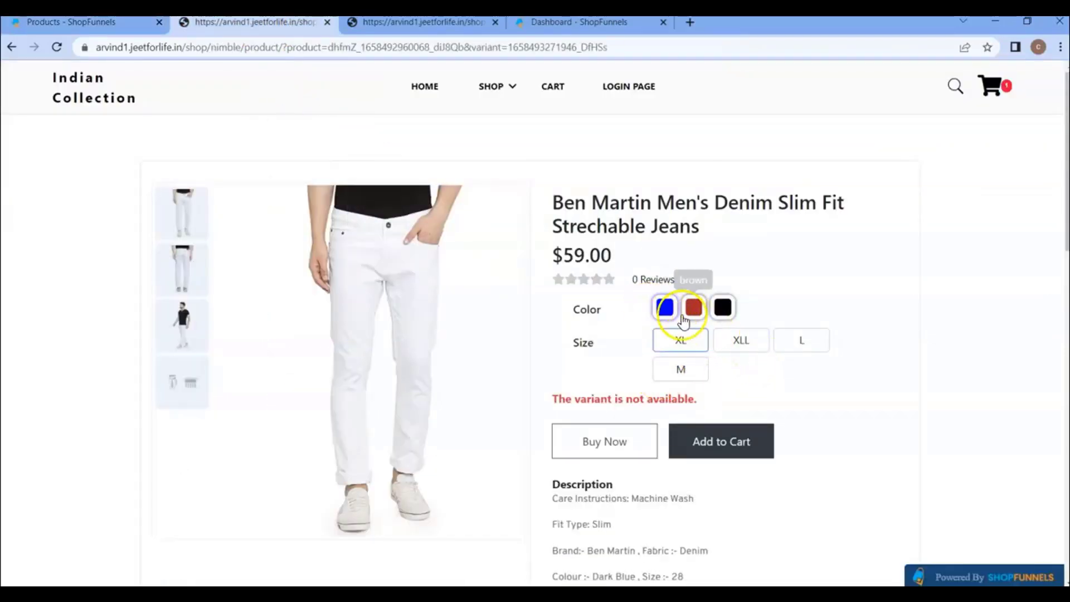
pyautogui.click(667, 310)
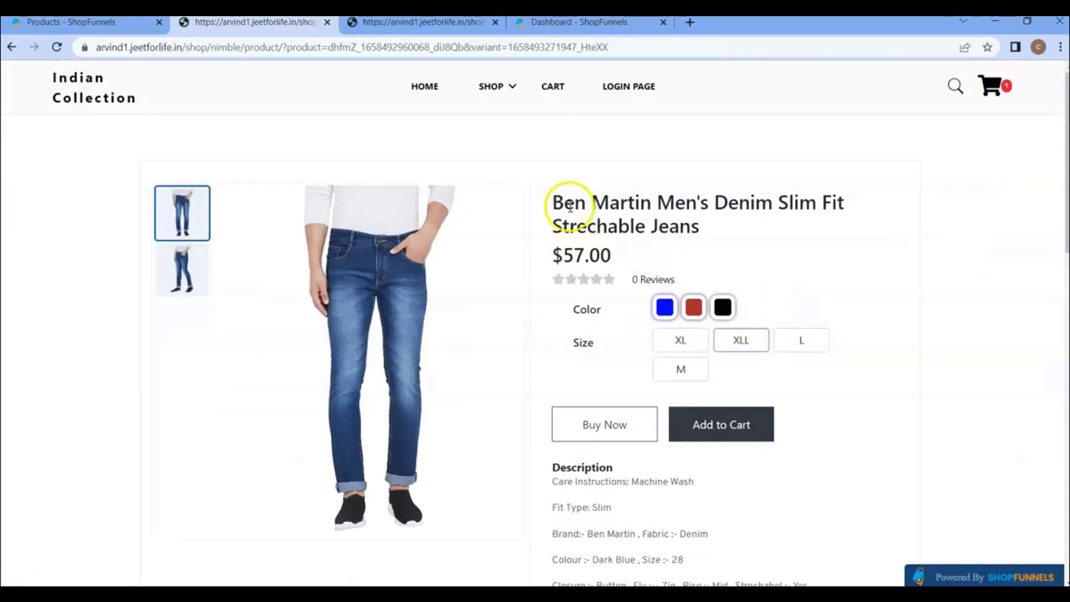
pyautogui.moveTo(553, 205); pyautogui.dragTo(891, 275)
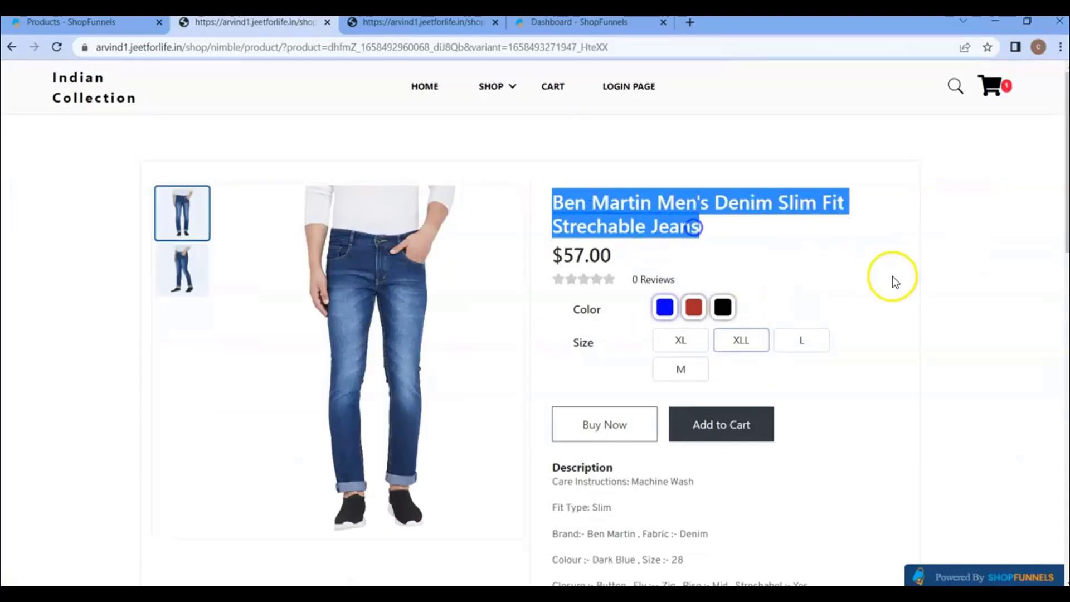
# Open the order form for buying the blue XLL jeans, review the order summary and return to the product page.
pyautogui.scroll(-1, 694, 313)
pyautogui.click(600, 363)
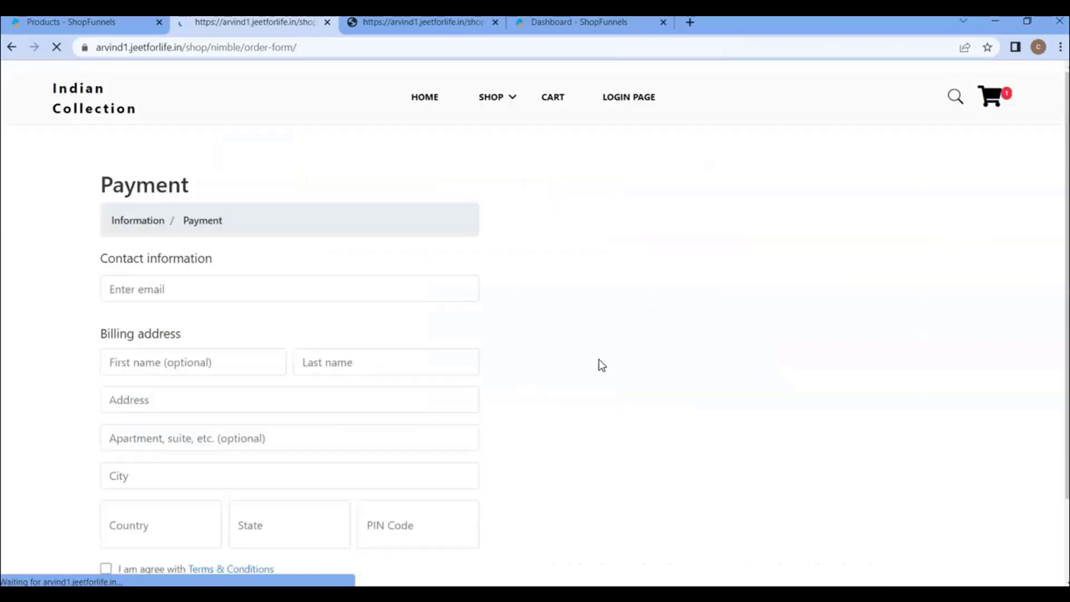
pyautogui.scroll(-5, 428, 296)
pyautogui.scroll(5, 429, 296)
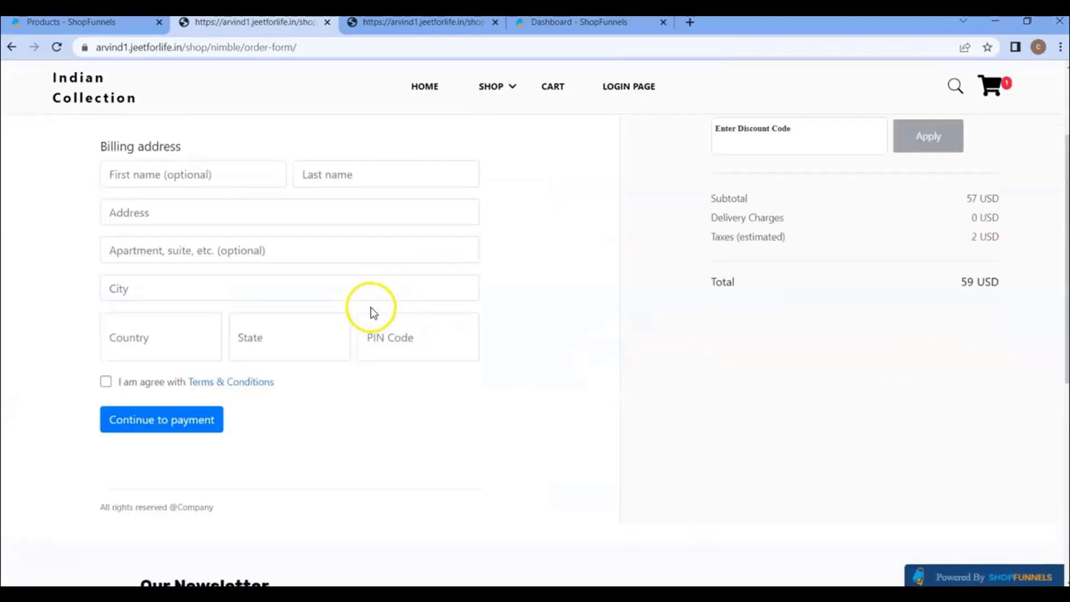
pyautogui.click(10, 47)
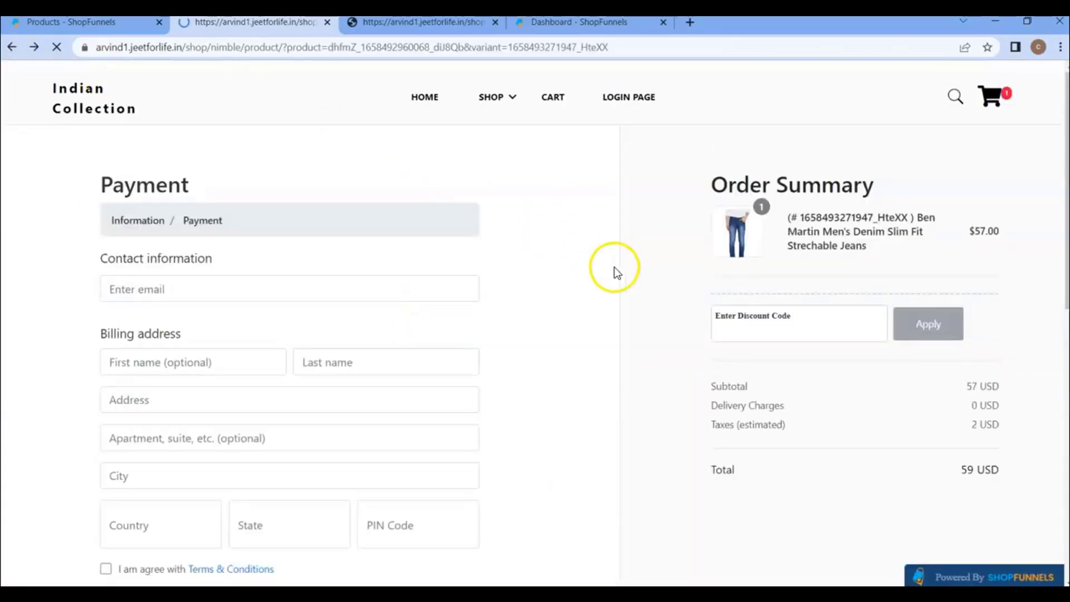
pyautogui.scroll(-5, 663, 328)
pyautogui.scroll(5, 662, 328)
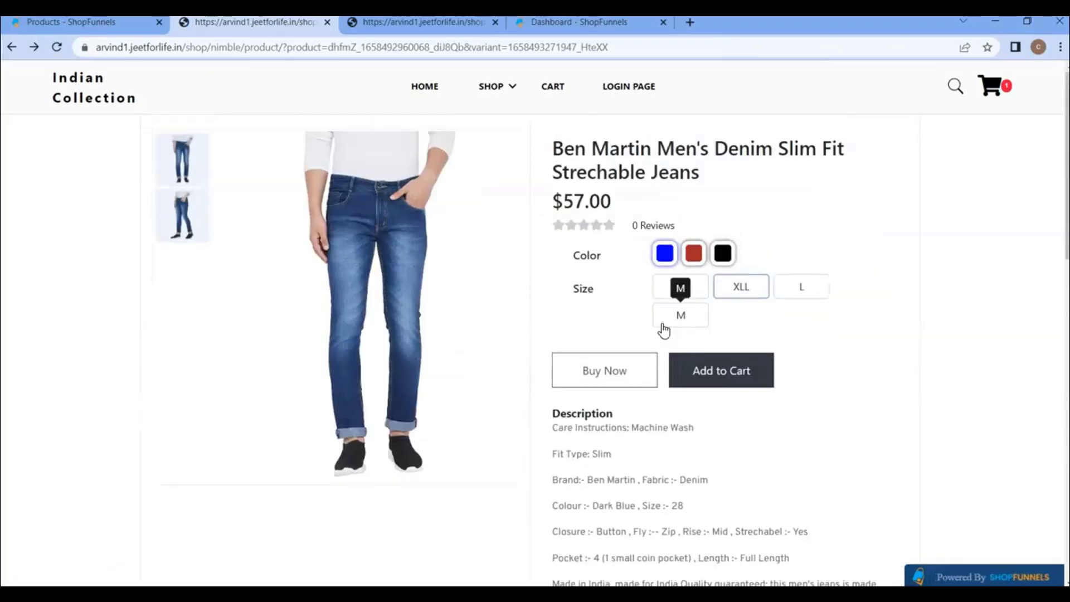
# Go back to the blue/XLL variant's edit page and review its basic details, media and status.
pyautogui.click(98, 22)
pyautogui.scroll(-4, 613, 334)
pyautogui.scroll(-10, 771, 348)
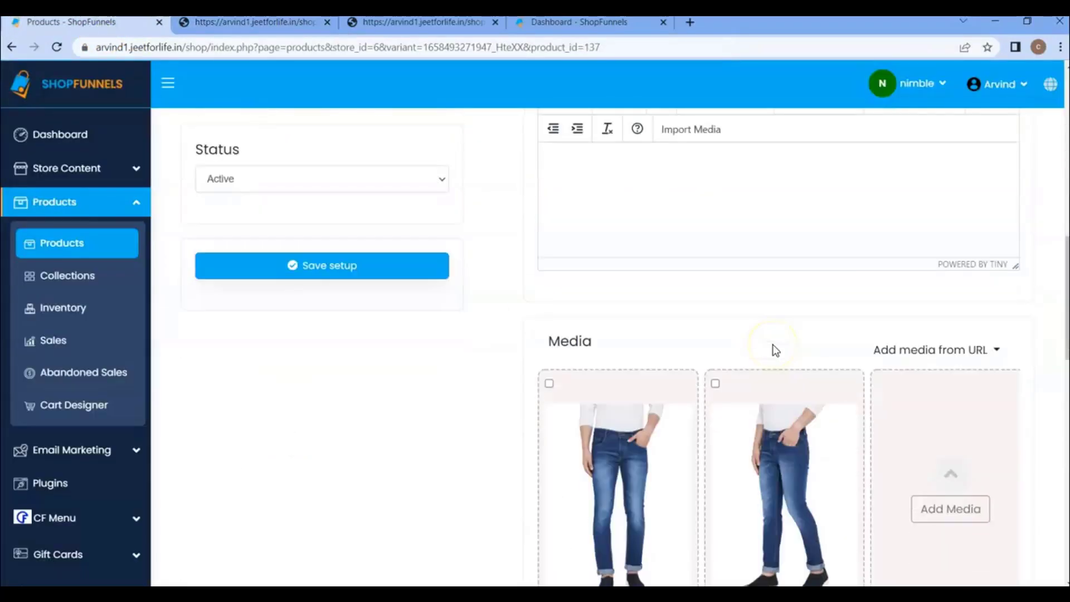
pyautogui.scroll(6, 712, 365)
pyautogui.scroll(6, 311, 286)
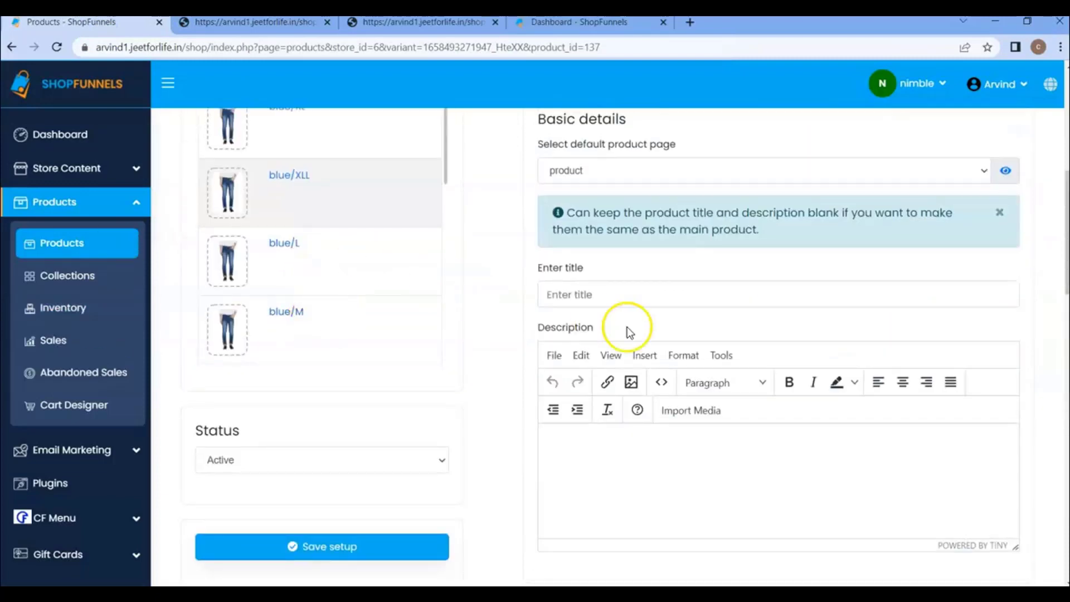